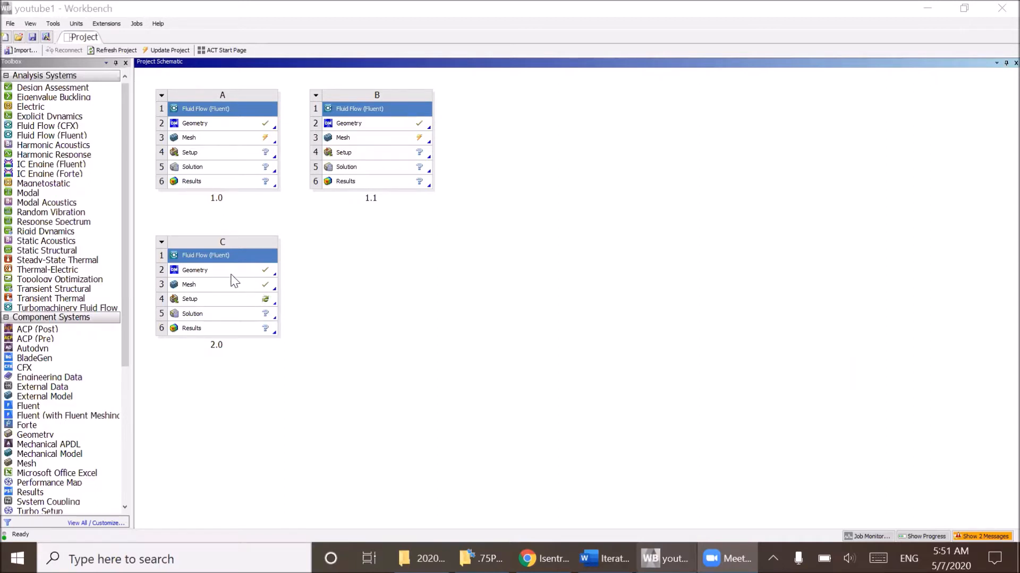
# Step: Launch Fluent from the setup of system C with double precision and parallel processing, adjusting the number of solver processes
pyautogui.doubleClick(237, 307)
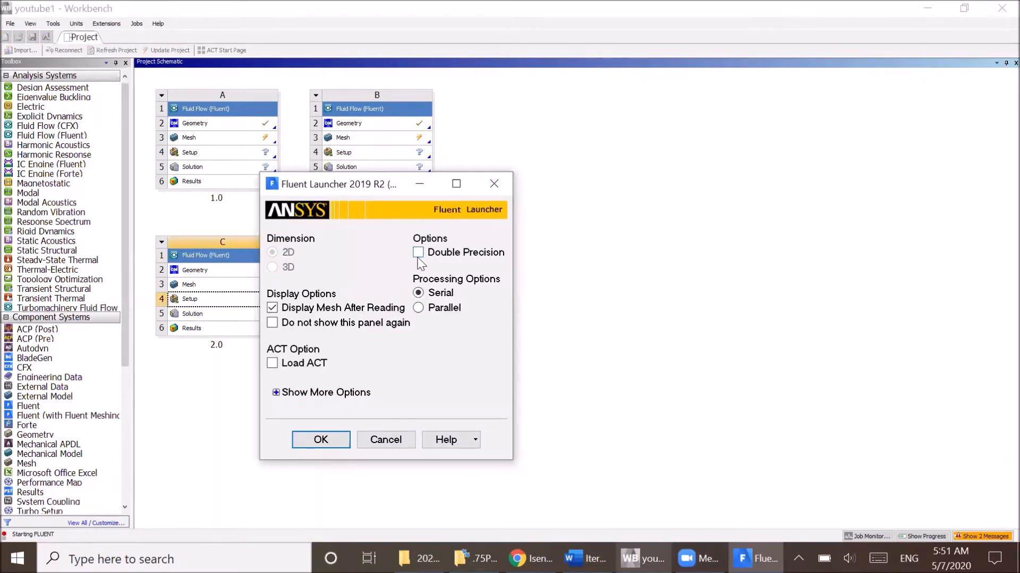
pyautogui.click(470, 256)
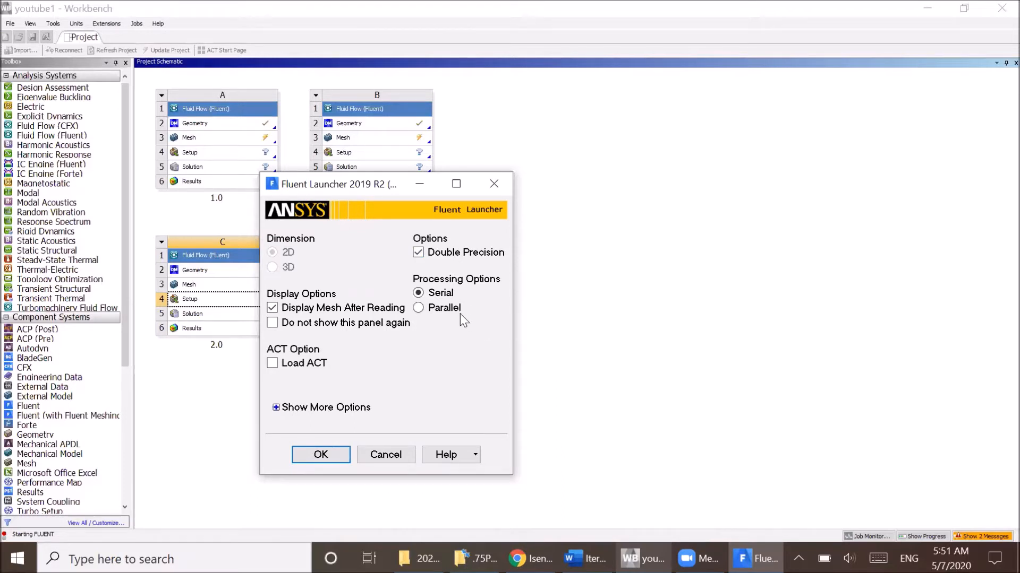
pyautogui.click(442, 310)
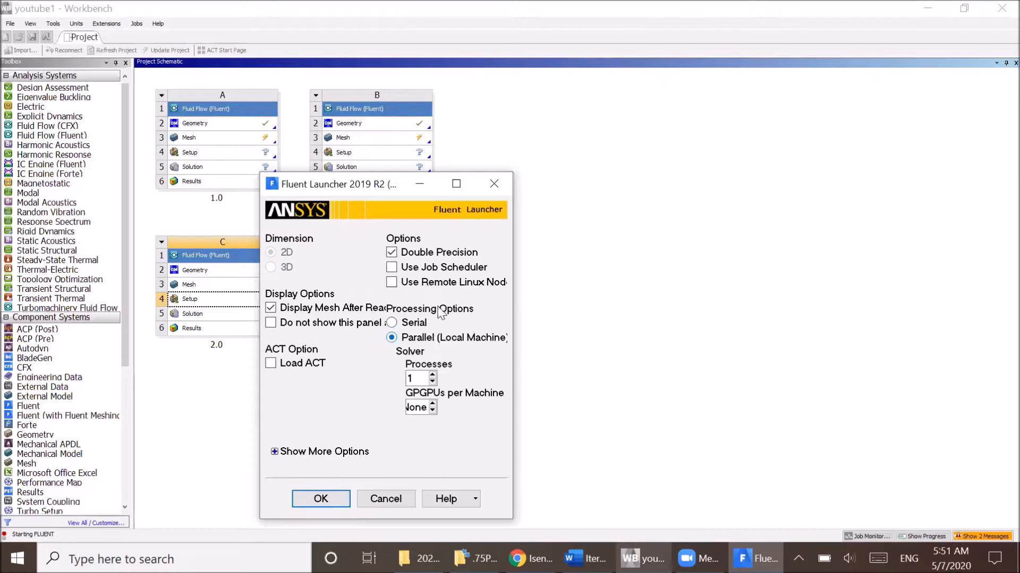
pyautogui.click(433, 373)
pyautogui.click(328, 503)
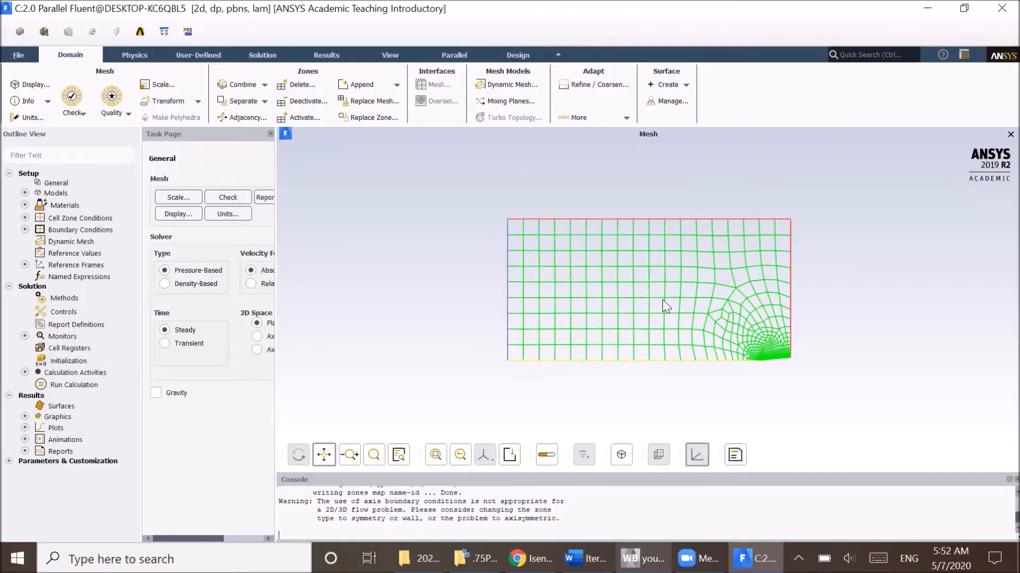
# Step: Set the solver to density-based with axisymmetric 2D space, and run a mesh check
pyautogui.scroll(5, 787, 374)
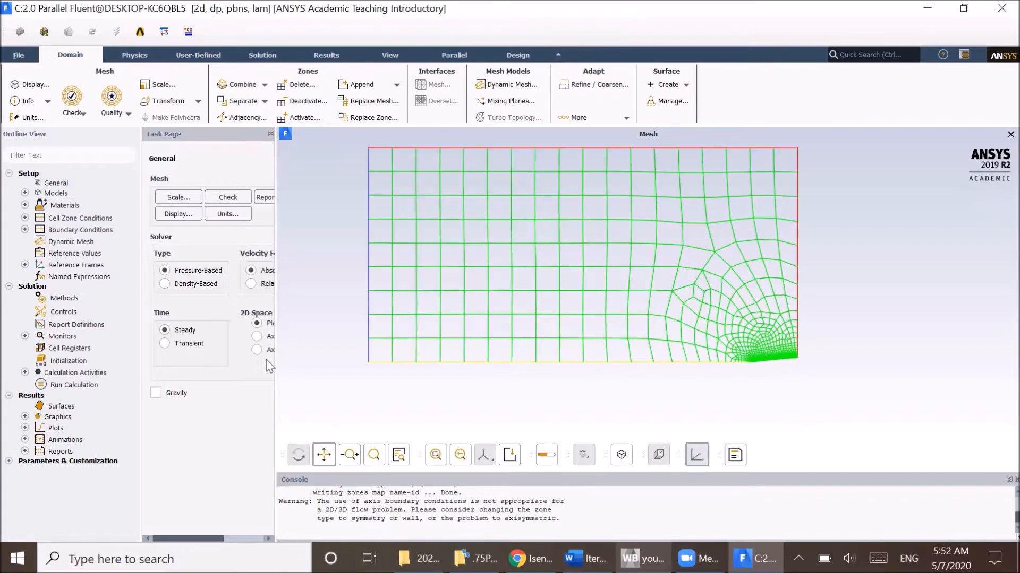
pyautogui.moveTo(277, 391); pyautogui.dragTo(343, 391)
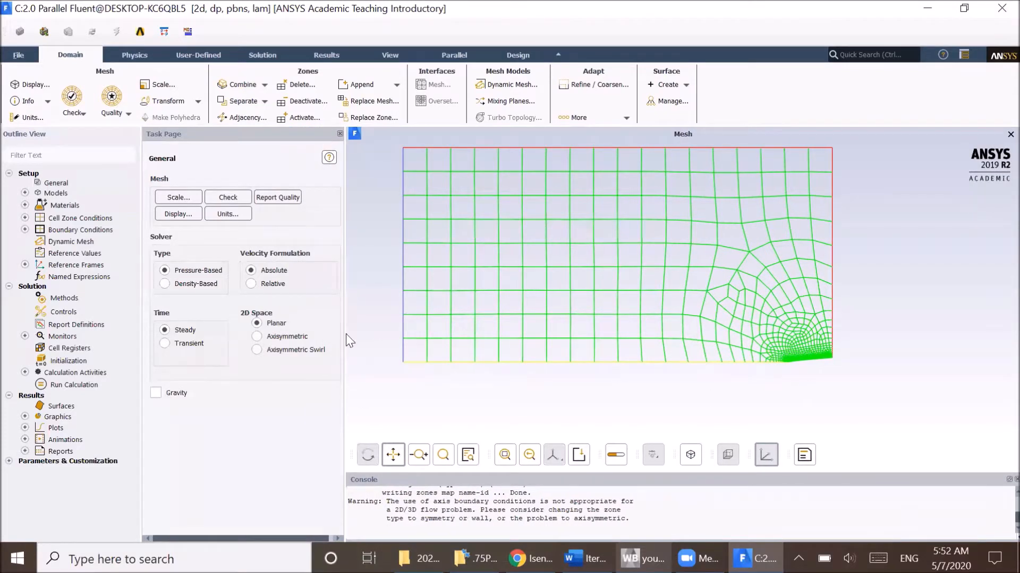
pyautogui.click(273, 336)
pyautogui.click(201, 290)
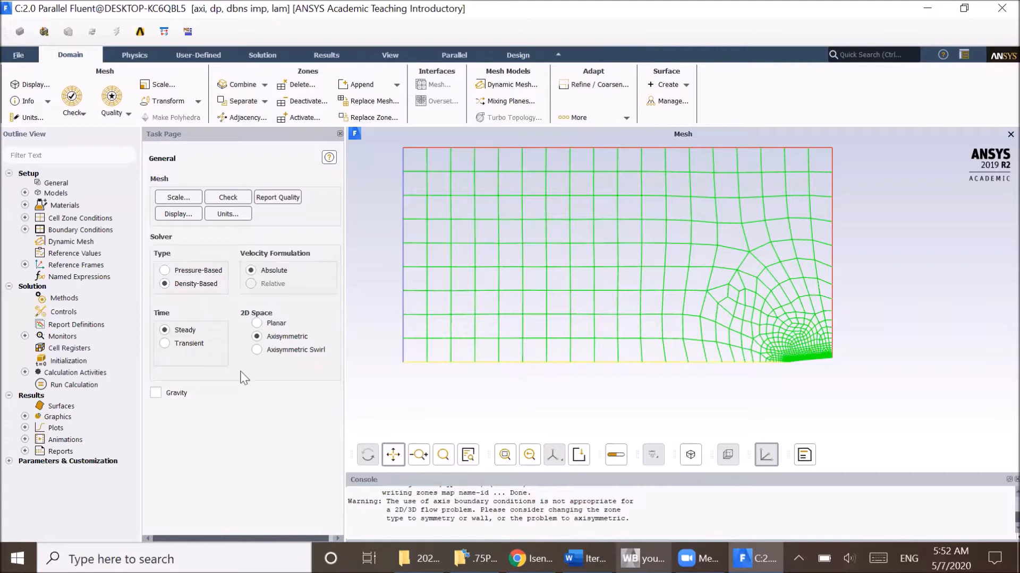
pyautogui.click(233, 200)
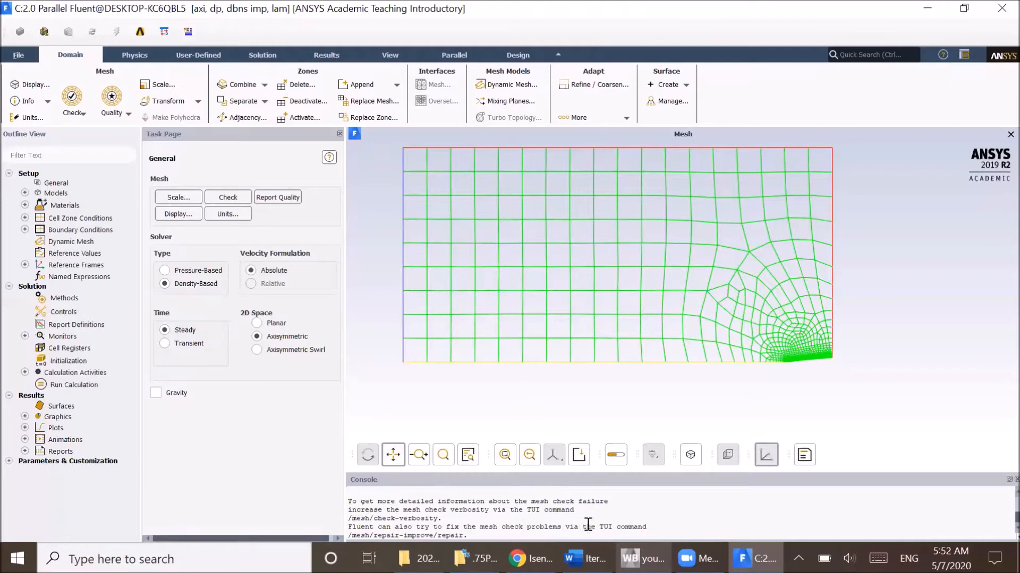
# Step: Enable the energy equation in the physics models
pyautogui.click(22, 193)
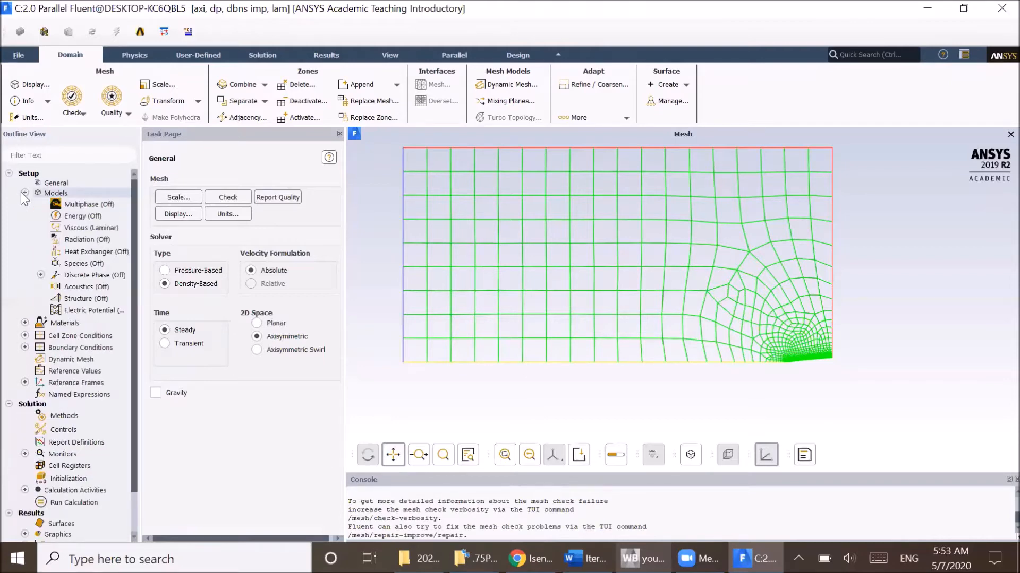
pyautogui.doubleClick(96, 216)
pyautogui.click(168, 319)
pyautogui.click(163, 355)
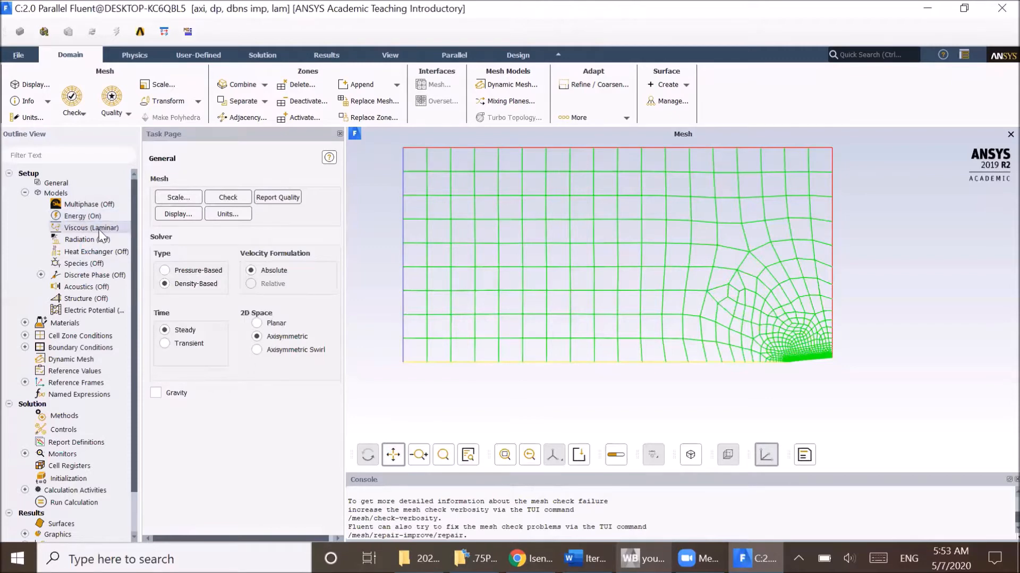
# Step: Set the viscous model to k-omega (2 eqn) with the SST variant
pyautogui.doubleClick(101, 228)
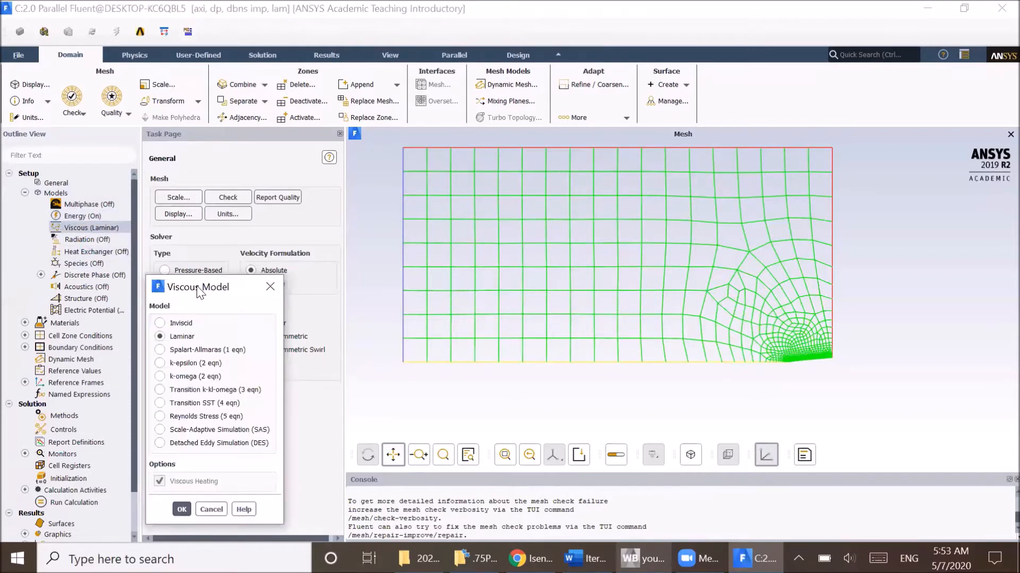
pyautogui.moveTo(198, 291); pyautogui.dragTo(282, 173)
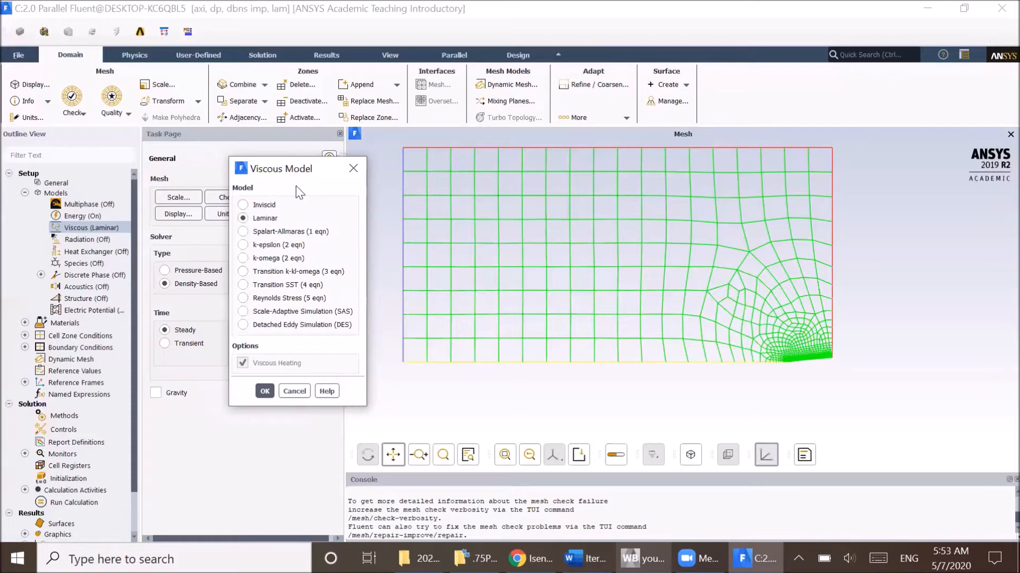
pyautogui.moveTo(299, 168); pyautogui.dragTo(321, 148)
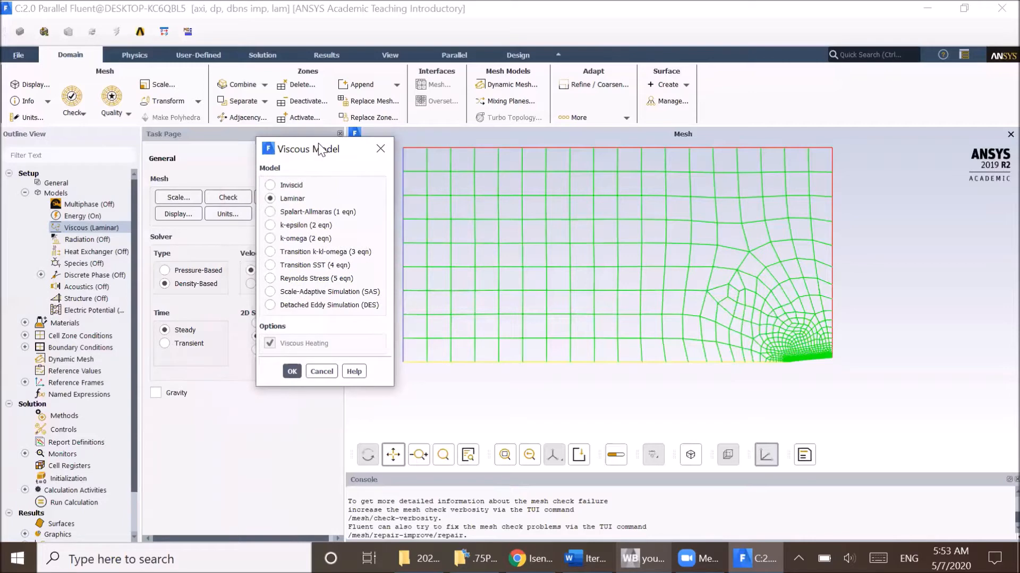
pyautogui.click(355, 212)
pyautogui.click(337, 238)
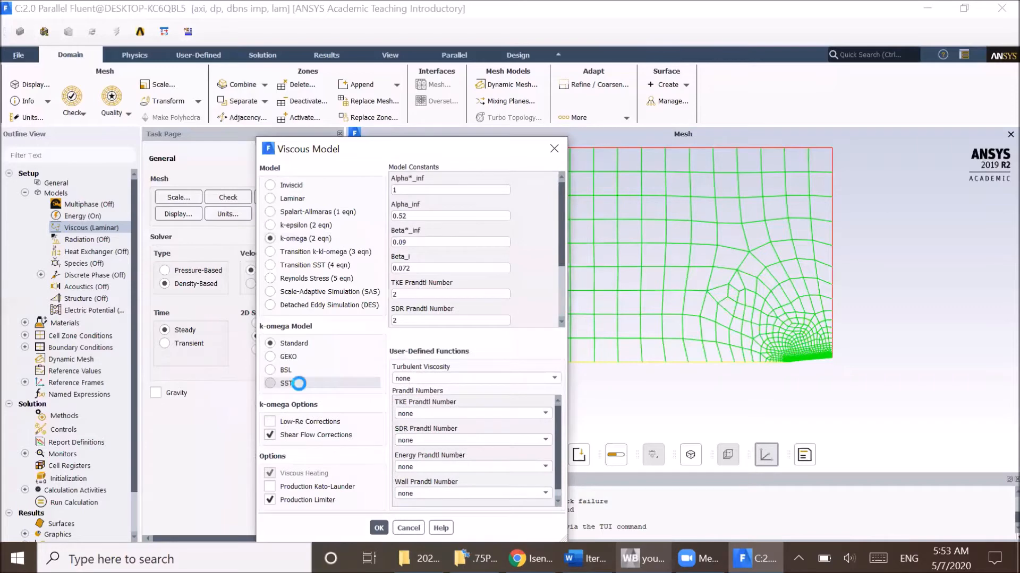
pyautogui.click(307, 383)
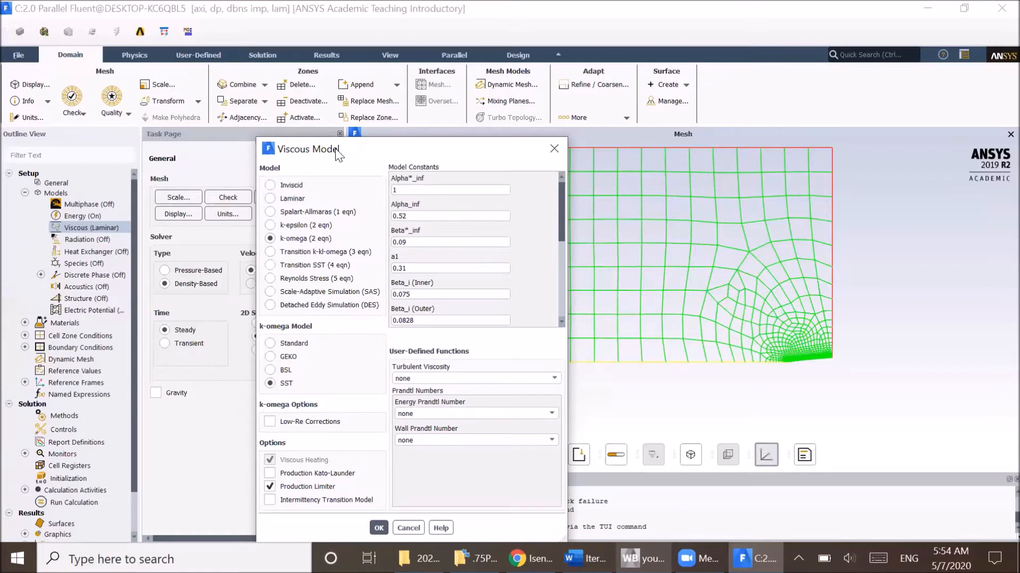
pyautogui.moveTo(338, 153); pyautogui.dragTo(294, 83)
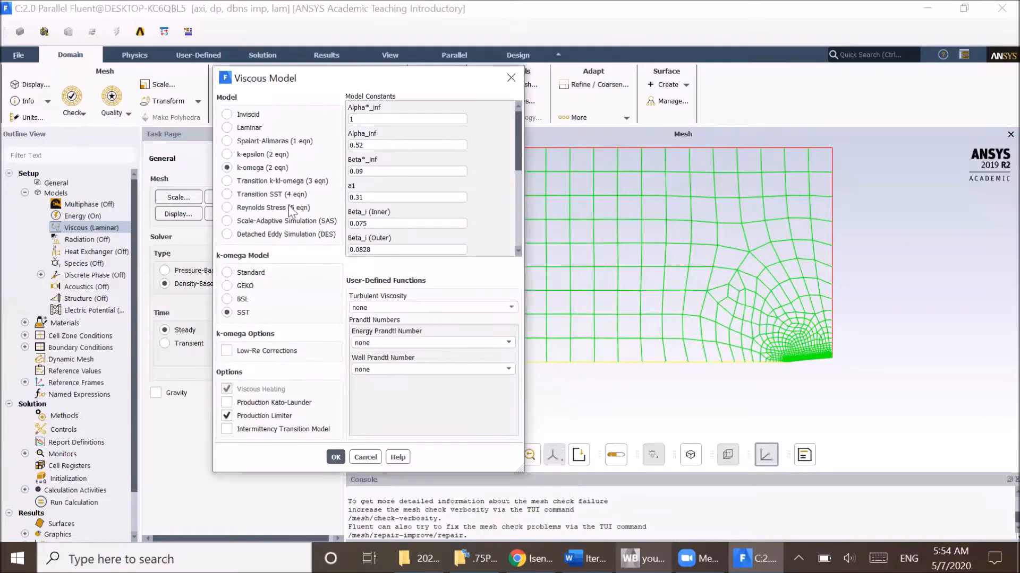
pyautogui.click(336, 462)
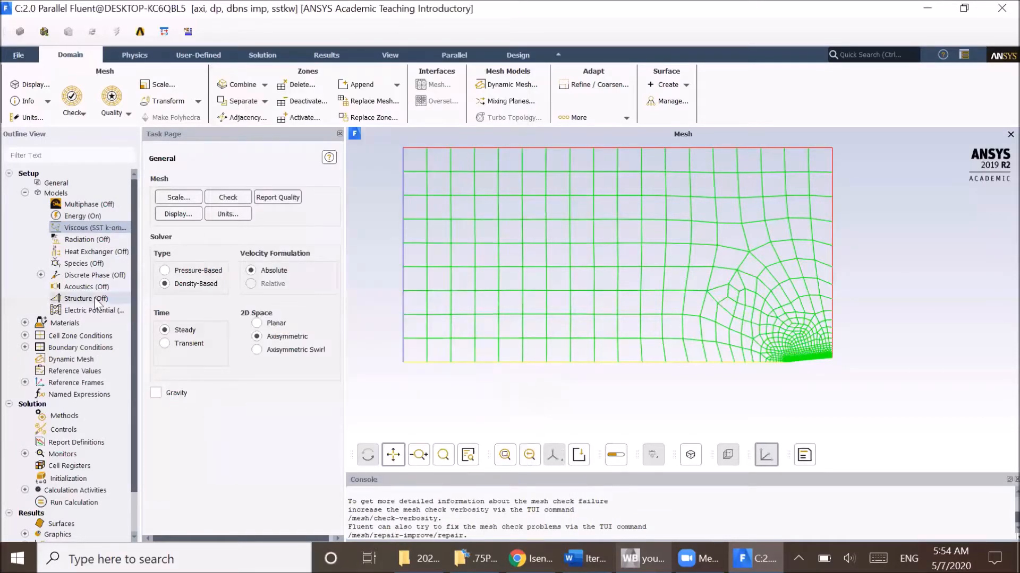
# Step: Open the fluid material air for editing and set its density to ideal-gas
pyautogui.click(24, 323)
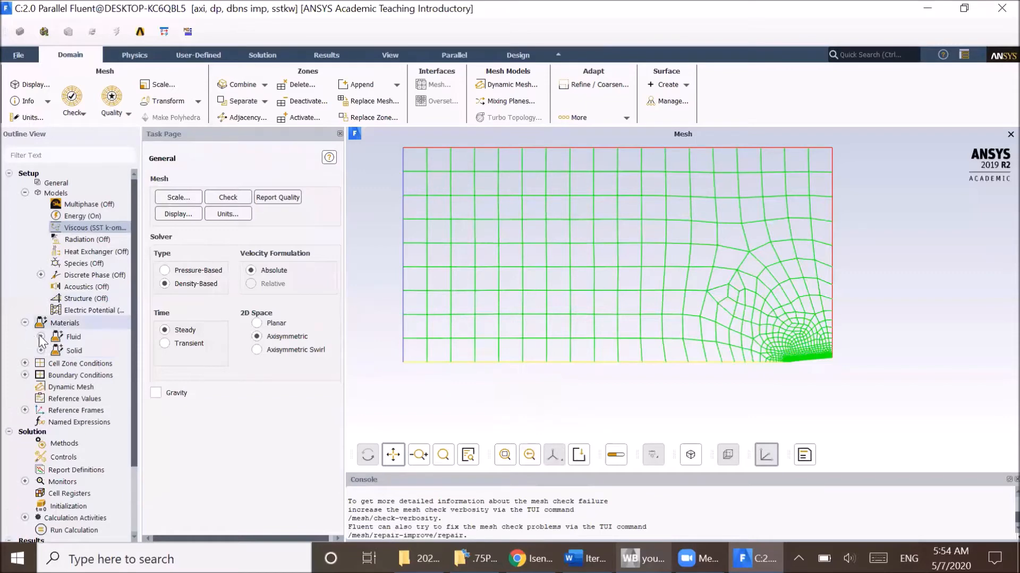
pyautogui.click(41, 336)
pyautogui.doubleClick(86, 353)
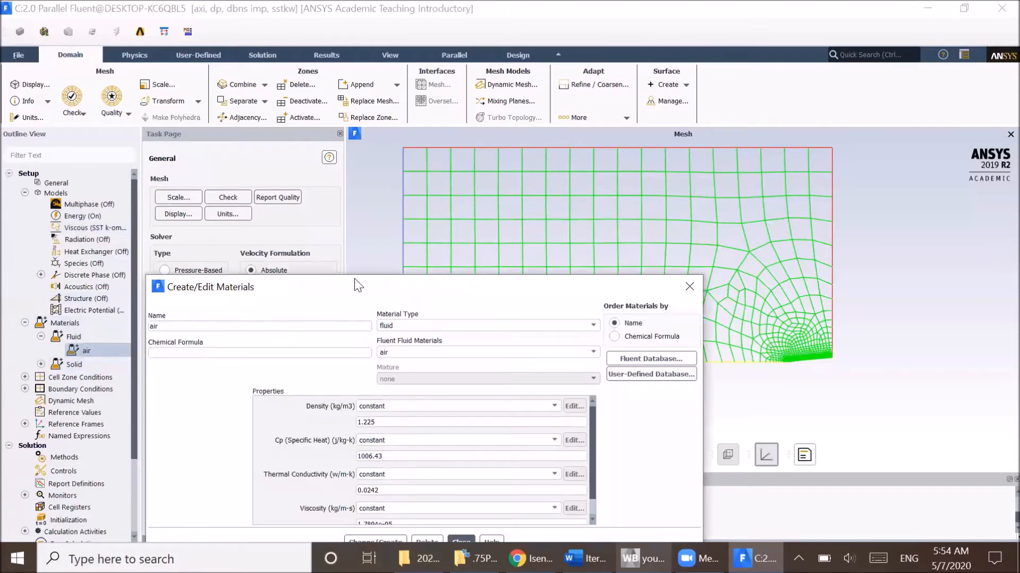
pyautogui.moveTo(359, 285); pyautogui.dragTo(371, 157)
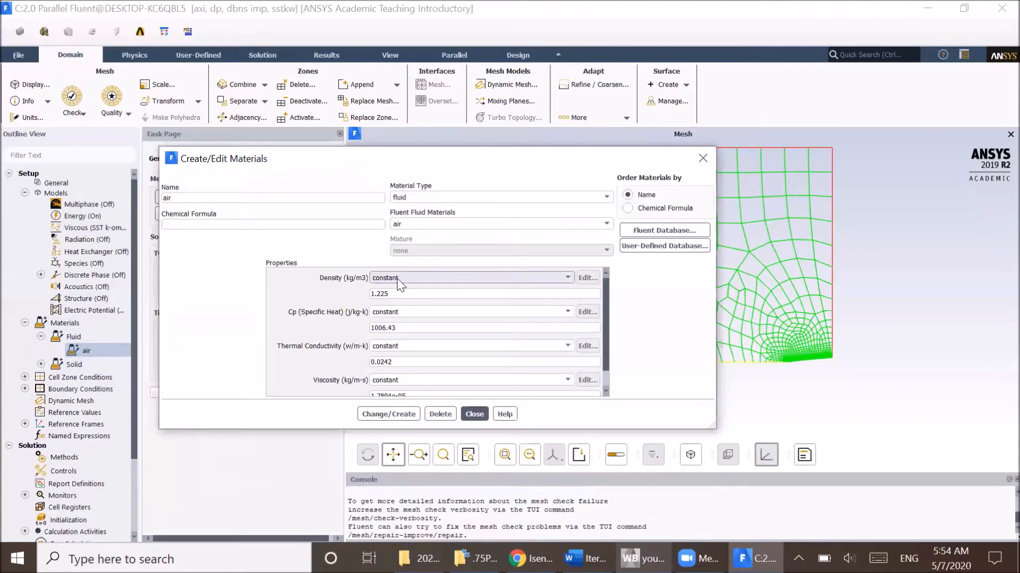
pyautogui.click(401, 278)
pyautogui.click(385, 297)
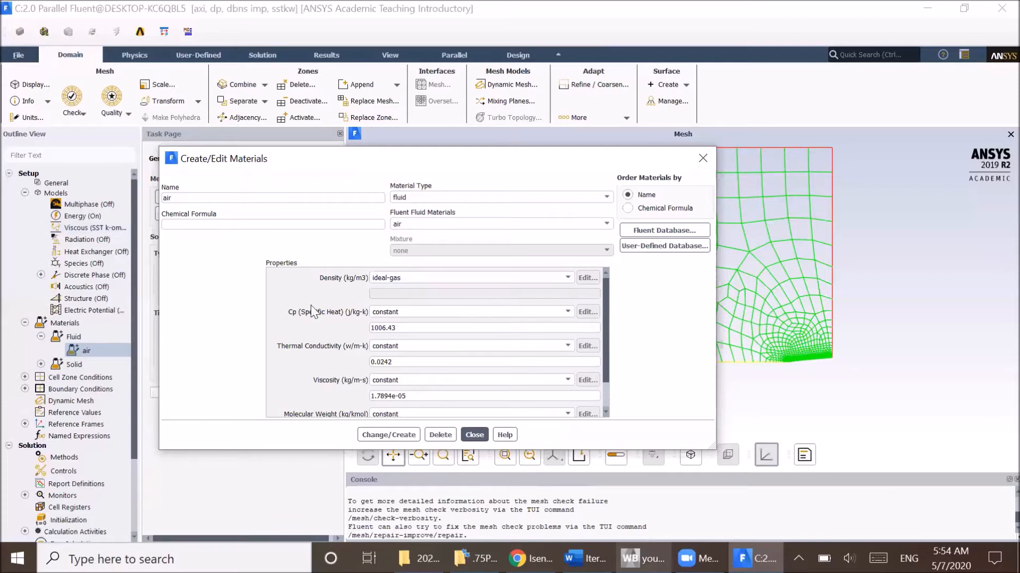
# Step: Set air's viscosity to sutherland with the Three Coefficient Method, and apply the material changes
pyautogui.click(395, 381)
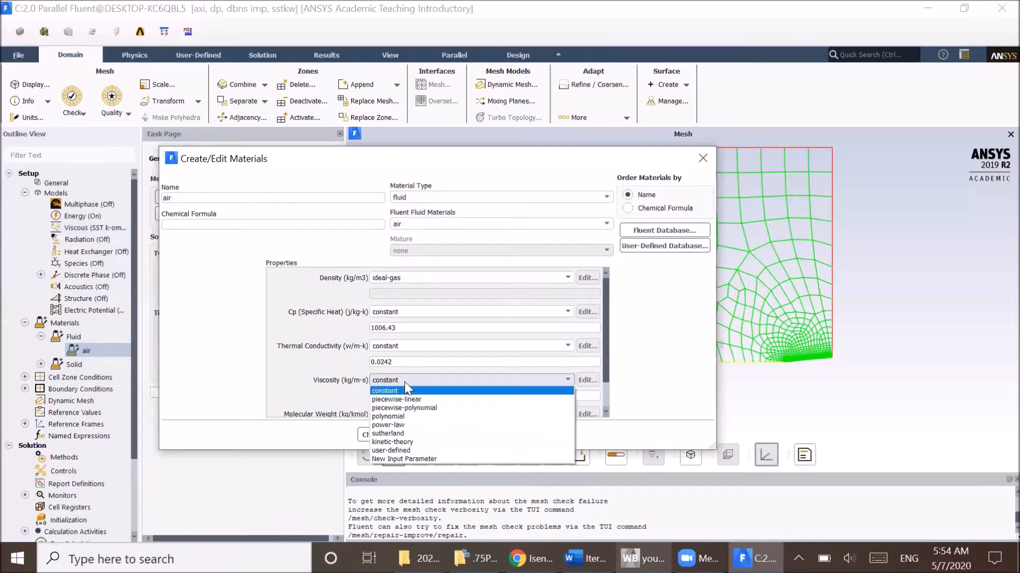
pyautogui.click(408, 438)
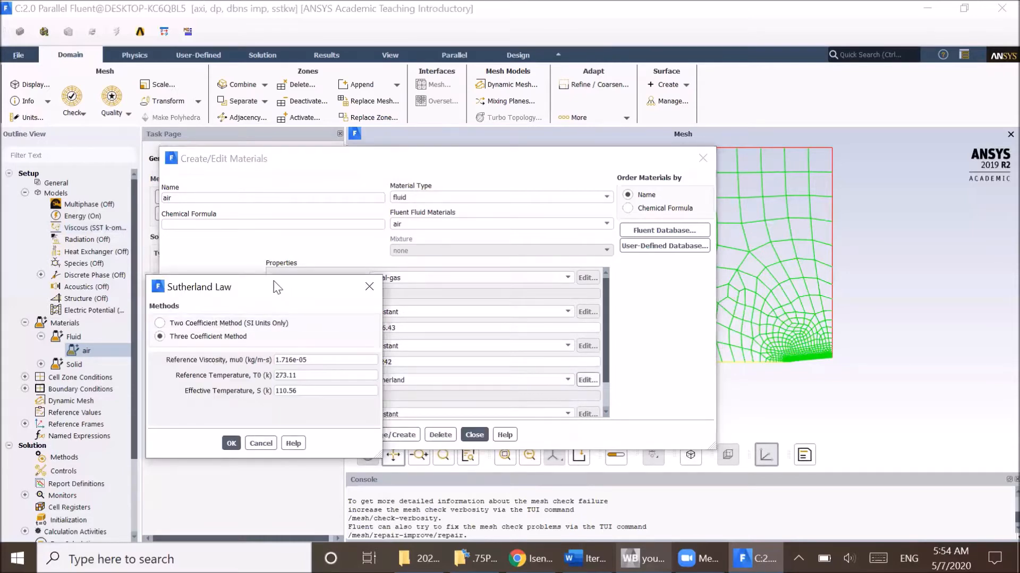
pyautogui.moveTo(276, 287); pyautogui.dragTo(598, 239)
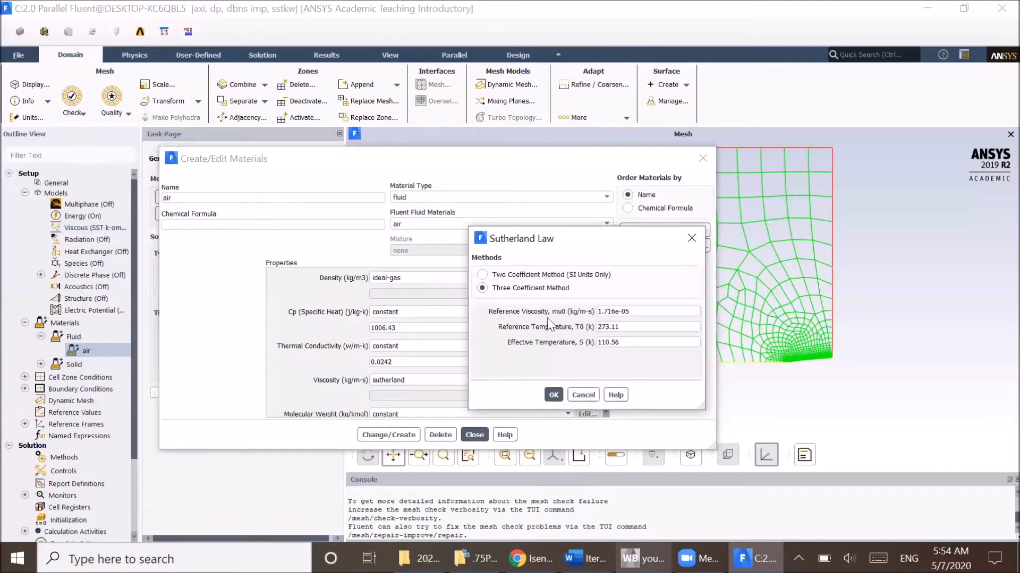
pyautogui.click(554, 396)
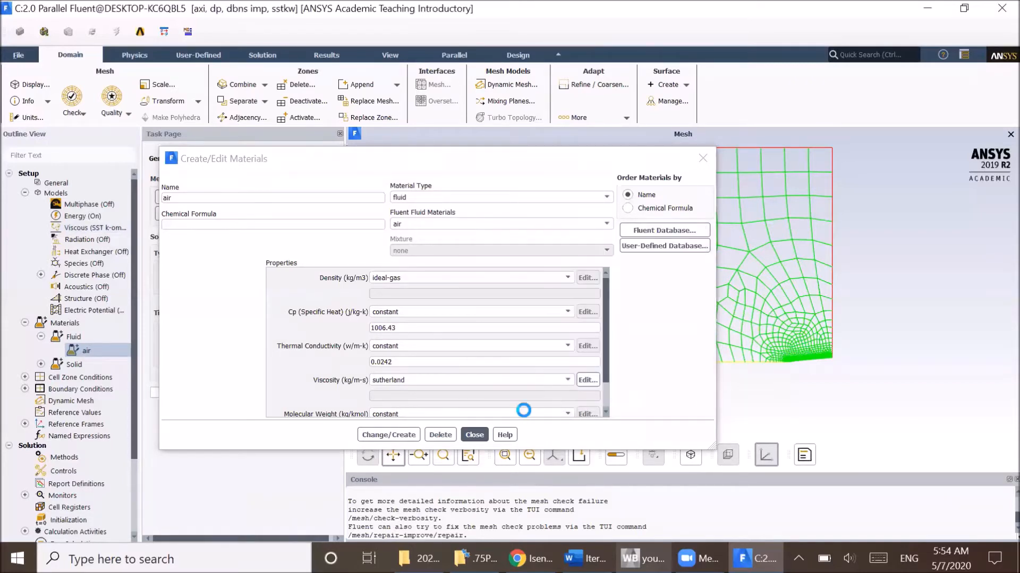
pyautogui.click(391, 436)
pyautogui.click(474, 435)
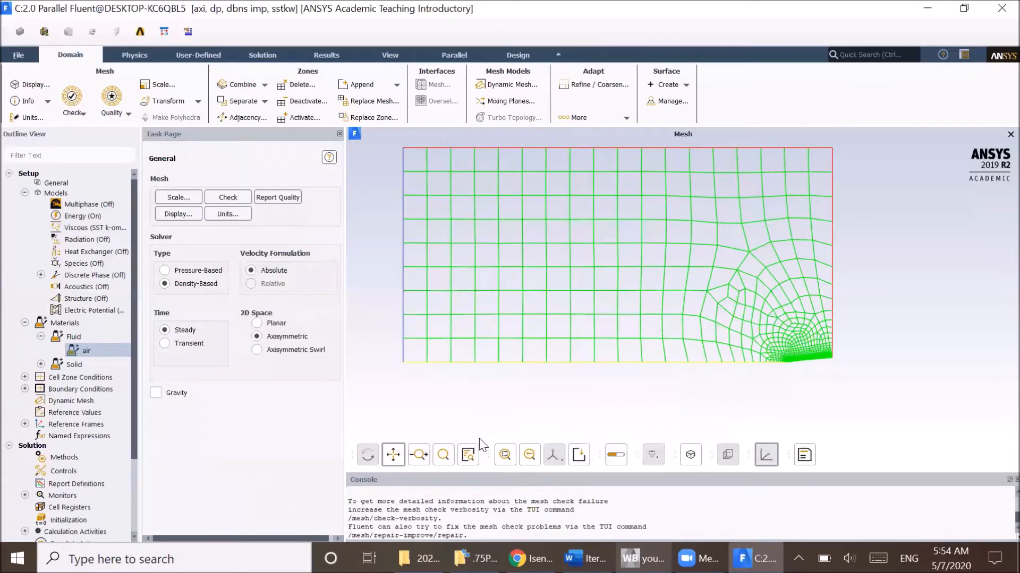
# Step: Open the boundary conditions and select the inlet zone
pyautogui.click(24, 388)
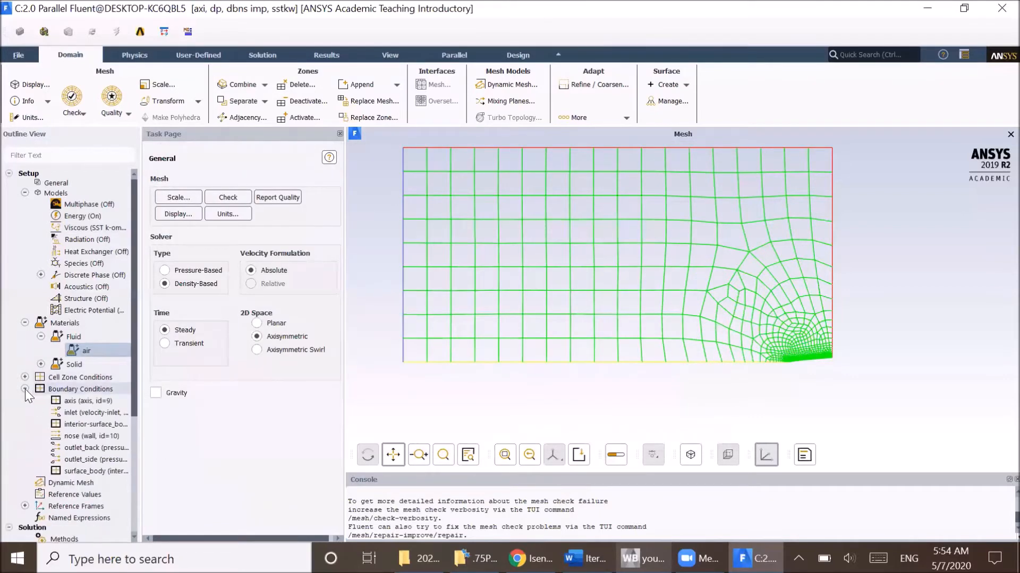
pyautogui.doubleClick(65, 392)
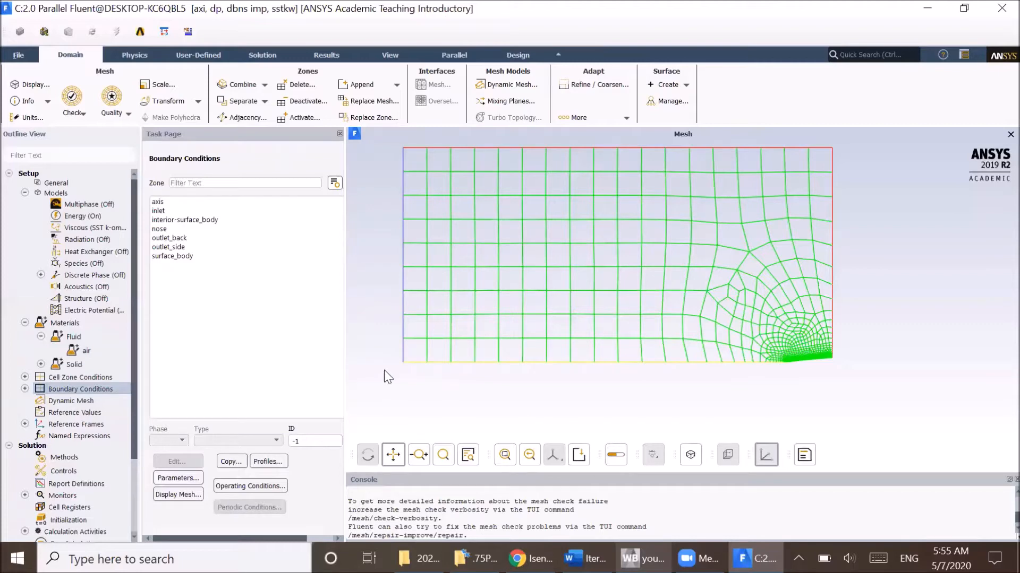
pyautogui.click(158, 211)
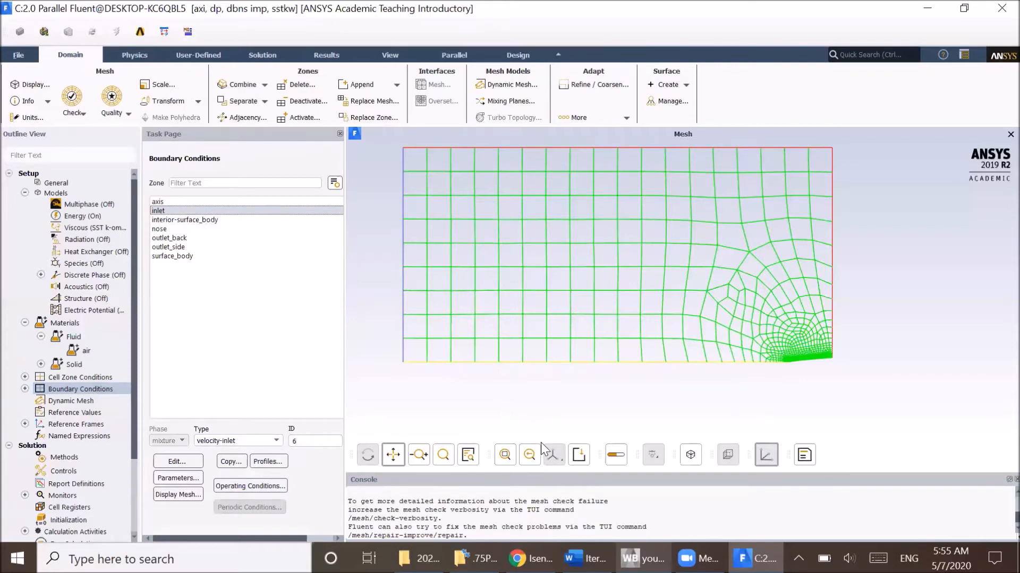
# Step: Switch to Chrome and examine NASA's isentropic flow equations and the U.S. Standard Atmosphere air properties in SI units at 10000 m altitude
pyautogui.click(530, 559)
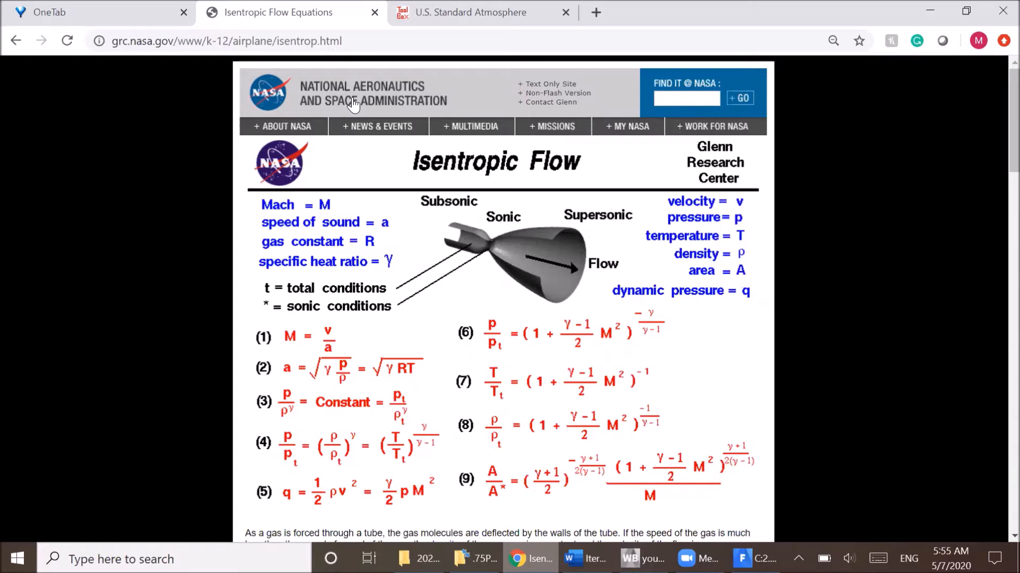
pyautogui.click(351, 100)
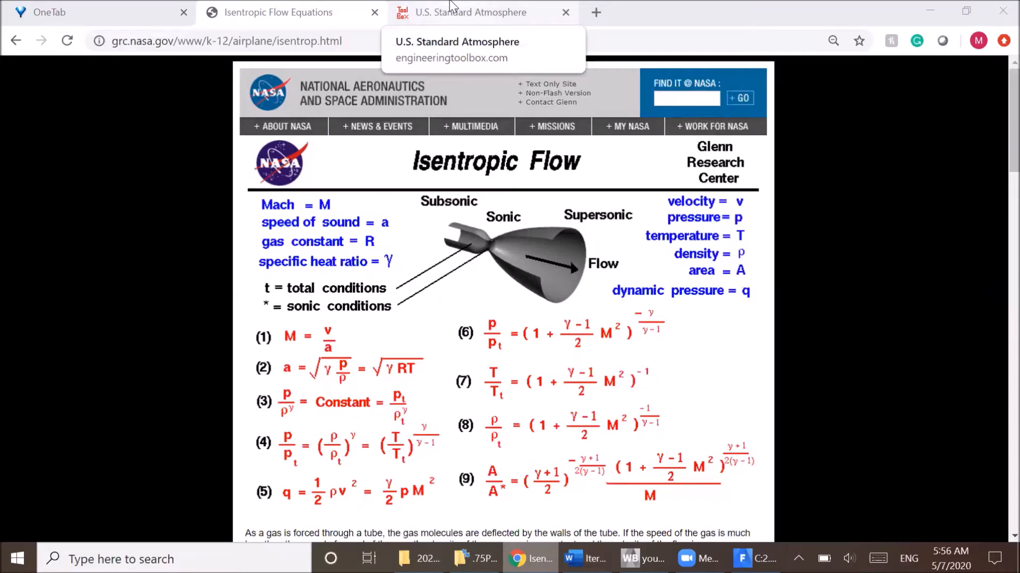
pyautogui.click(455, 6)
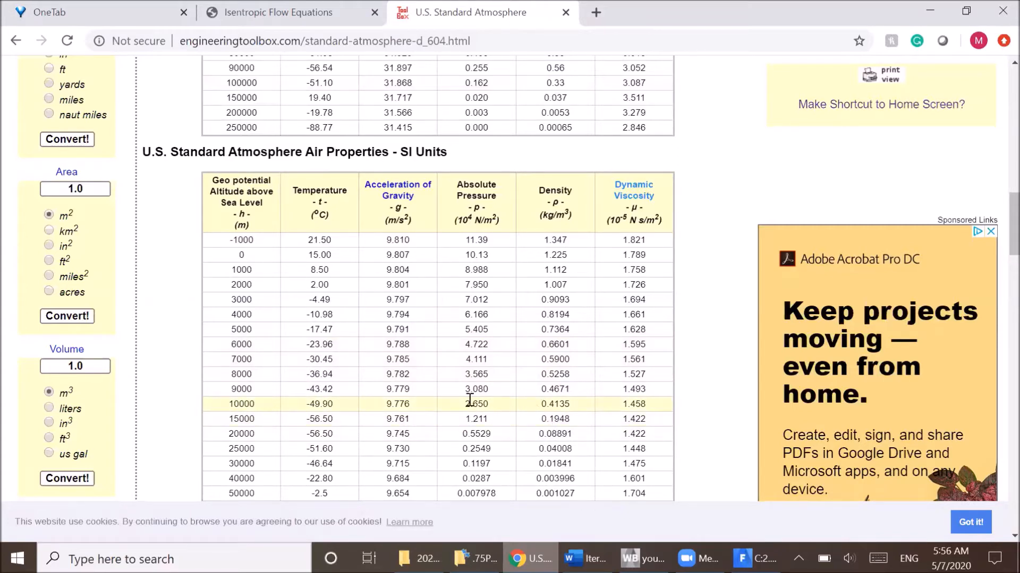
pyautogui.moveTo(541, 404); pyautogui.dragTo(570, 409)
pyautogui.click(323, 8)
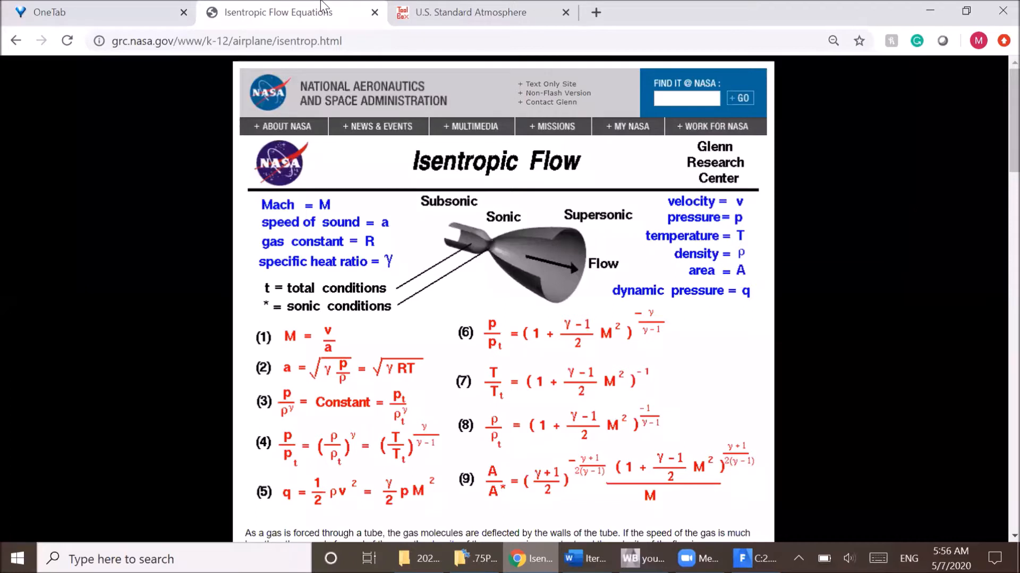
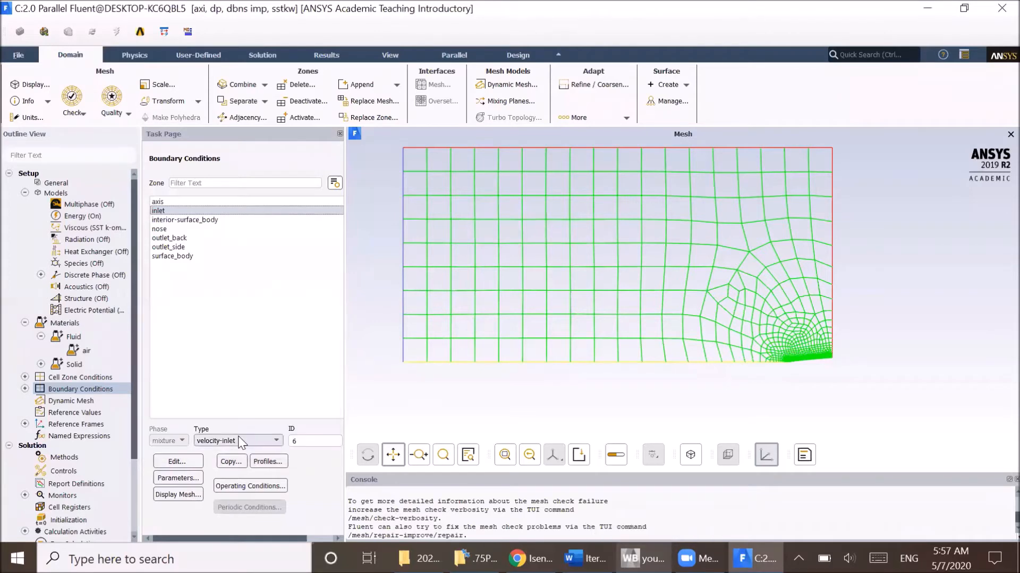
# Step: Change the inlet's type to pressure-inlet and set its gauge total pressure to 835849.47 pascal, copied from the Word notes
pyautogui.click(240, 442)
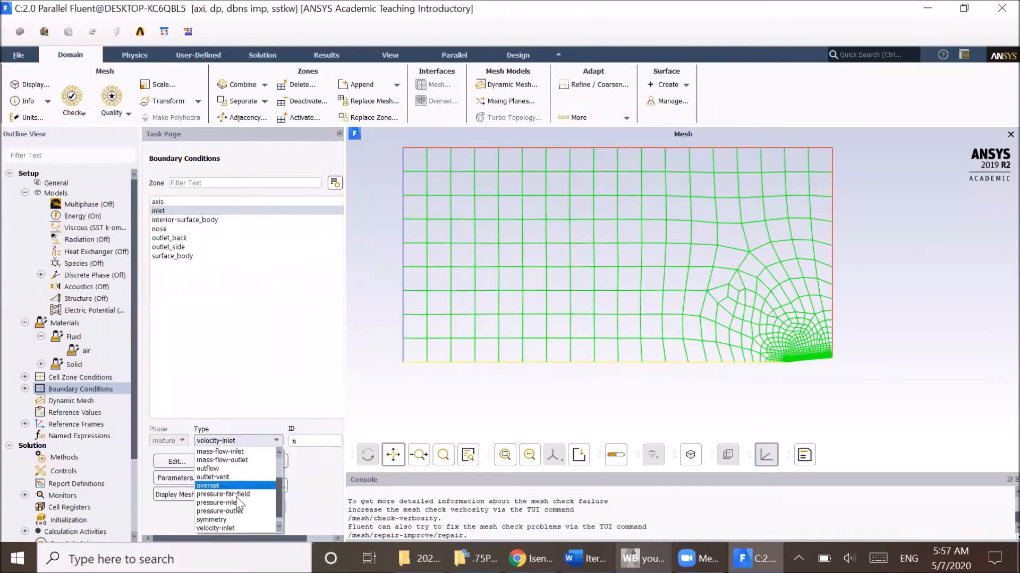
pyautogui.click(237, 503)
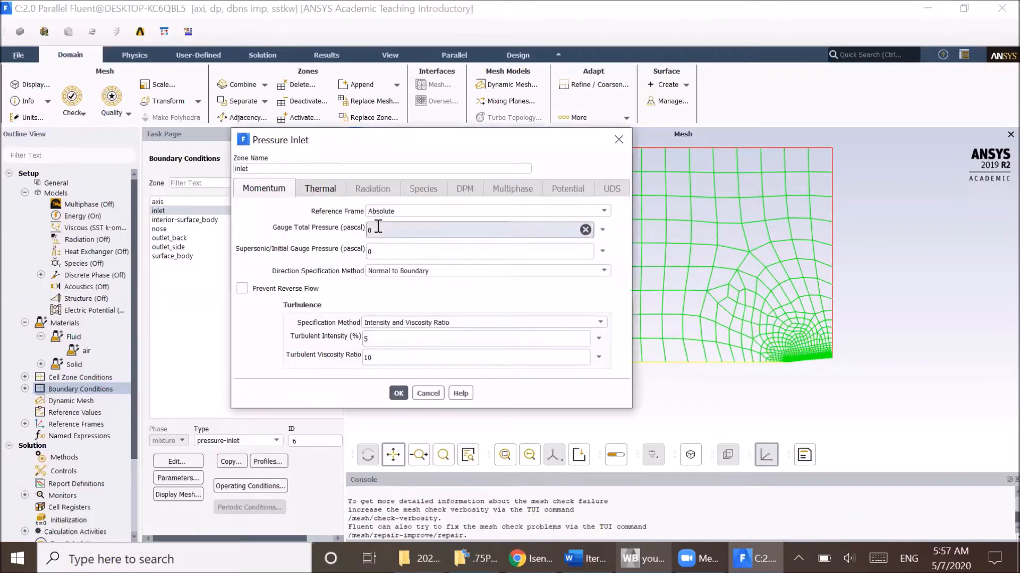
pyautogui.hotkey('alt', 'Tab')
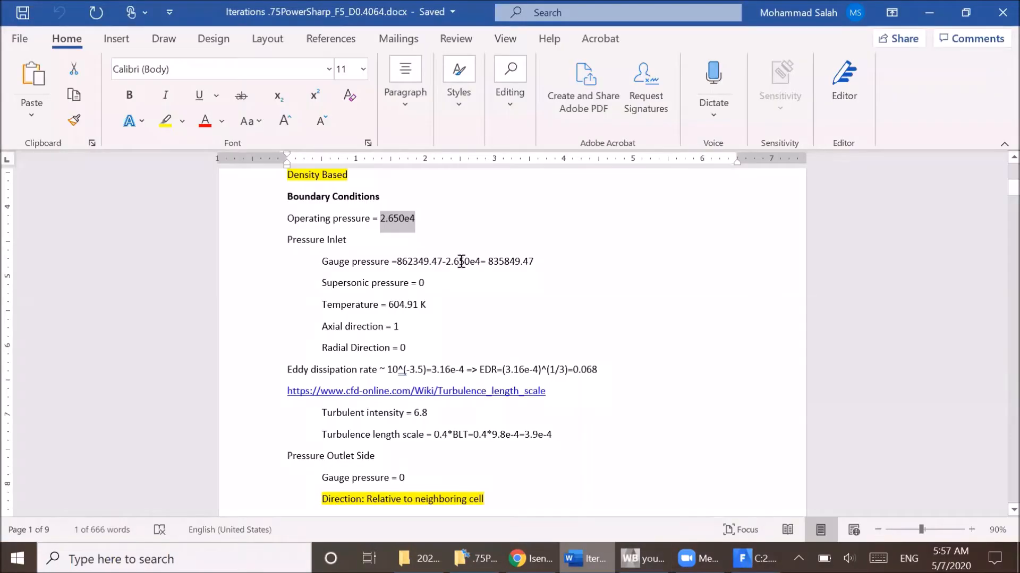
pyautogui.moveTo(533, 262); pyautogui.dragTo(494, 261)
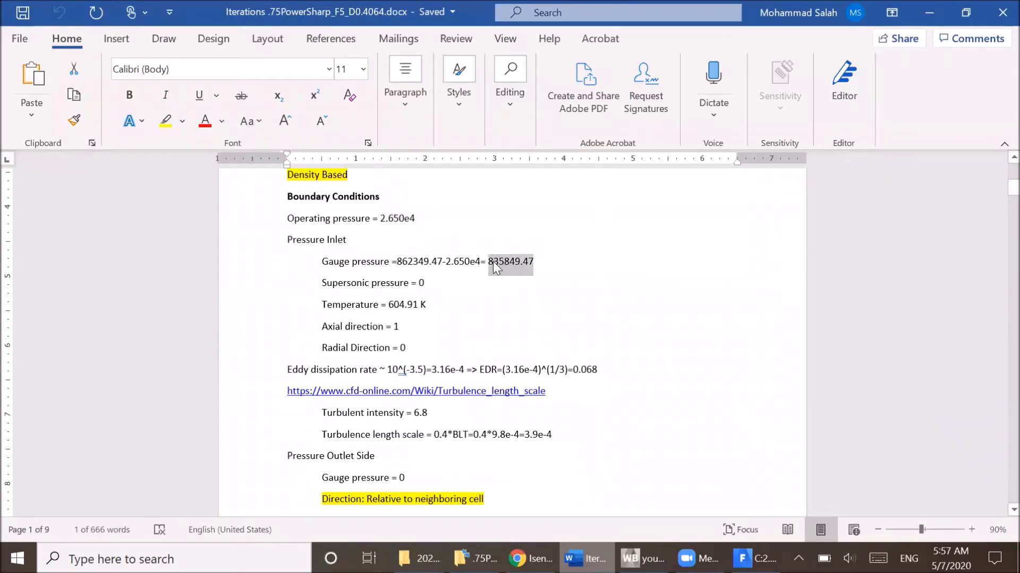
pyautogui.hotkey('ctrl', 'c')
pyautogui.hotkey('alt', 'Tab')
pyautogui.doubleClick(425, 230)
pyautogui.hotkey('ctrl', 'v')
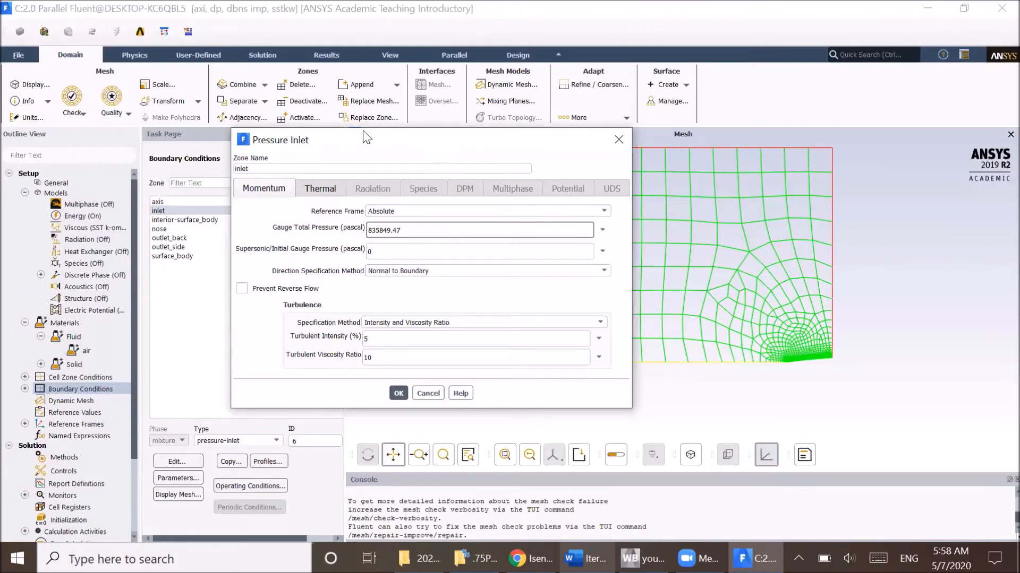
# Step: Set the inlet's direction specification method to Direction Vector
pyautogui.moveTo(444, 143); pyautogui.dragTo(366, 130)
pyautogui.click(337, 255)
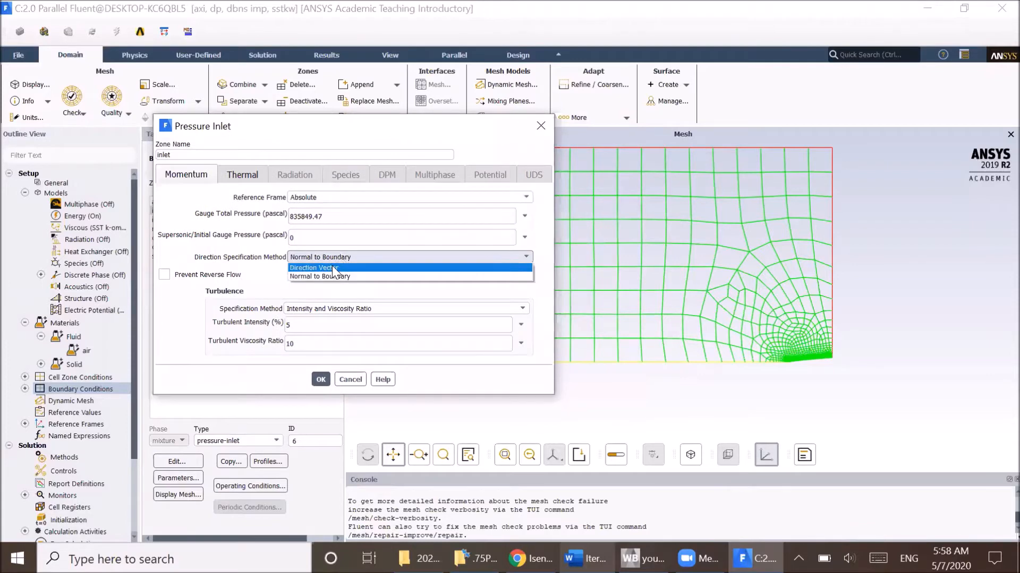
pyautogui.click(334, 268)
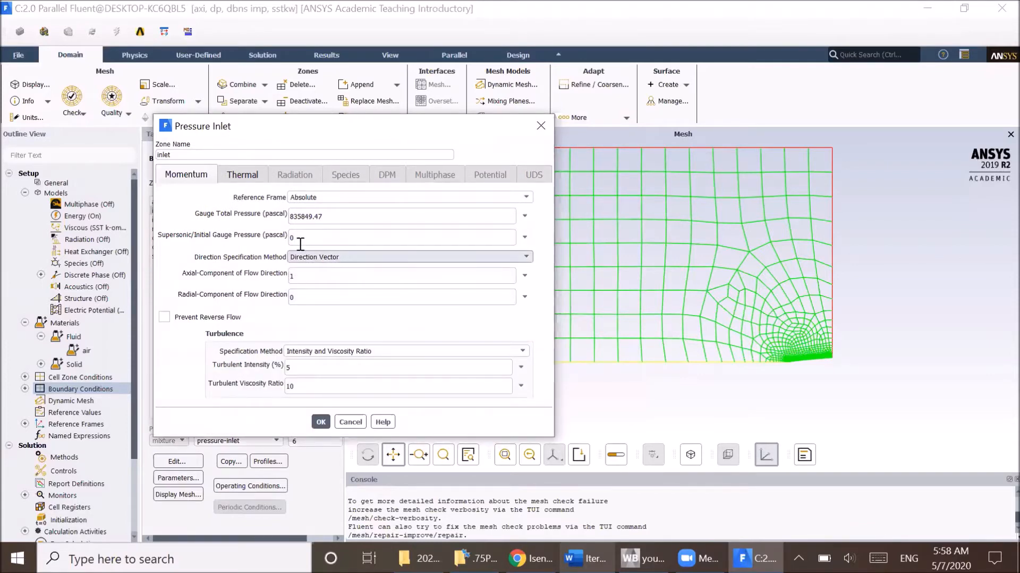
pyautogui.moveTo(340, 126); pyautogui.dragTo(242, 94)
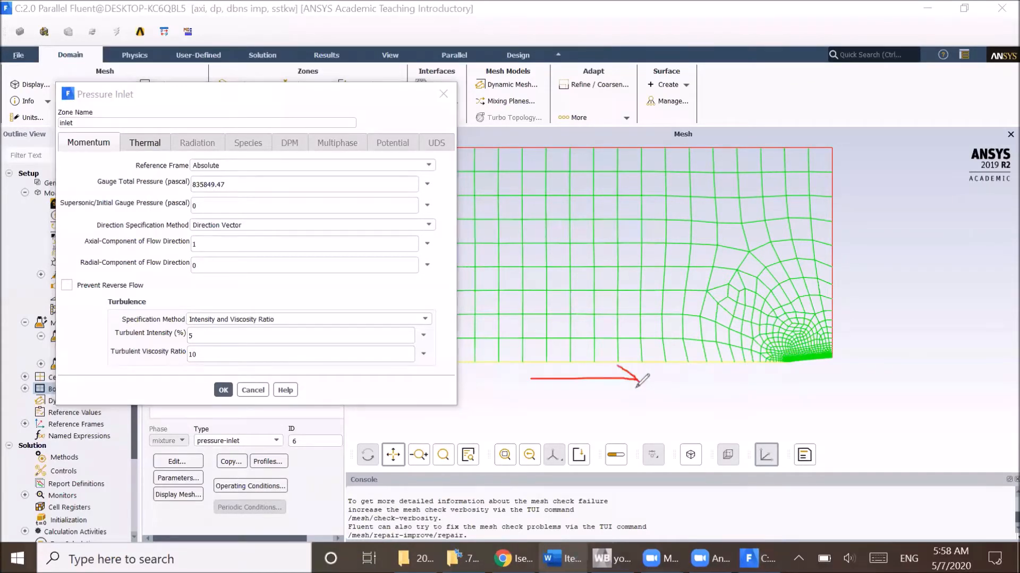
pyautogui.moveTo(641, 383); pyautogui.dragTo(628, 393)
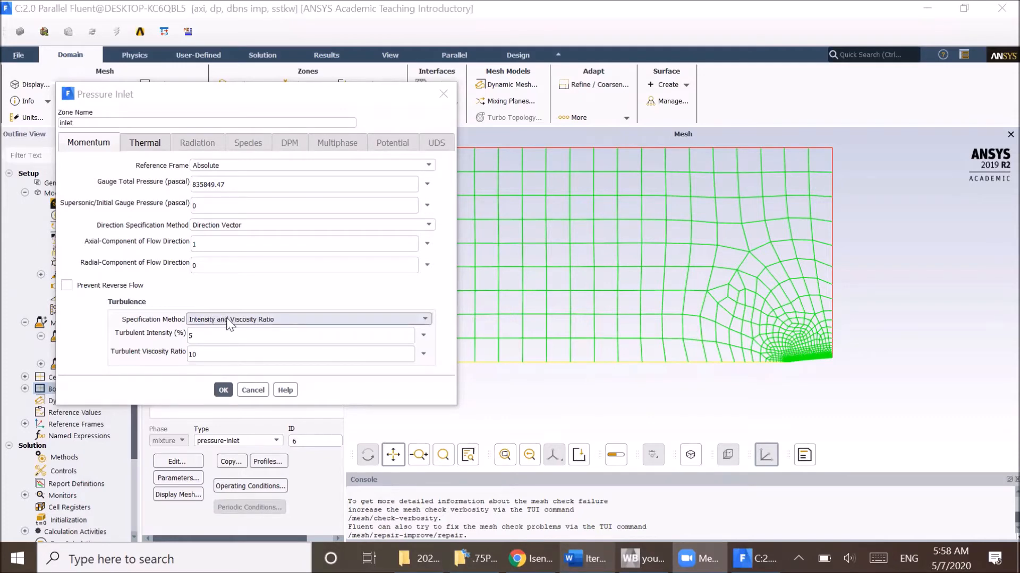
# Step: Specify the inlet turbulence by Intensity and Length Scale, with the turbulent intensity of 6.8% copied from the Word notes
pyautogui.click(230, 320)
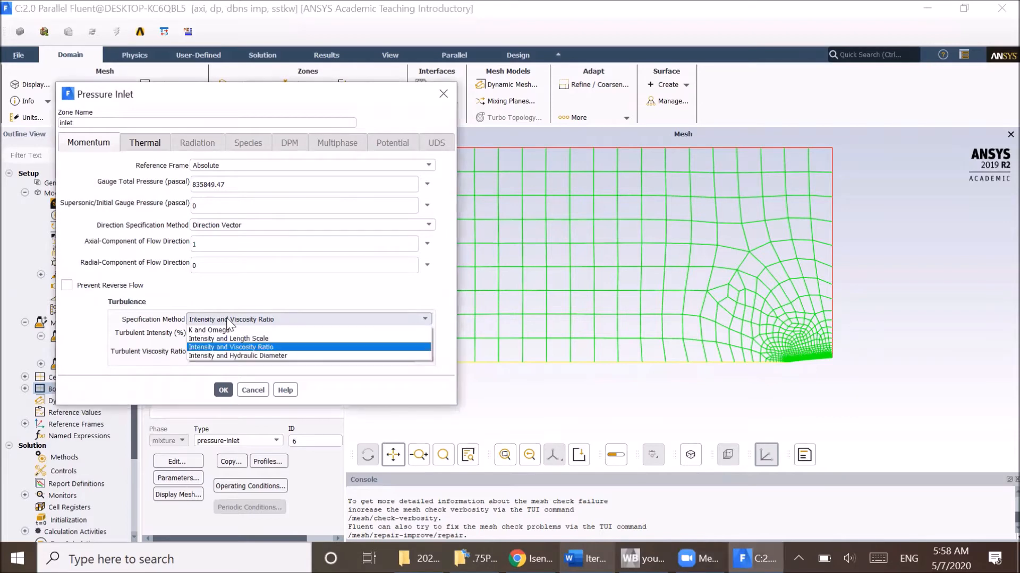
pyautogui.click(239, 339)
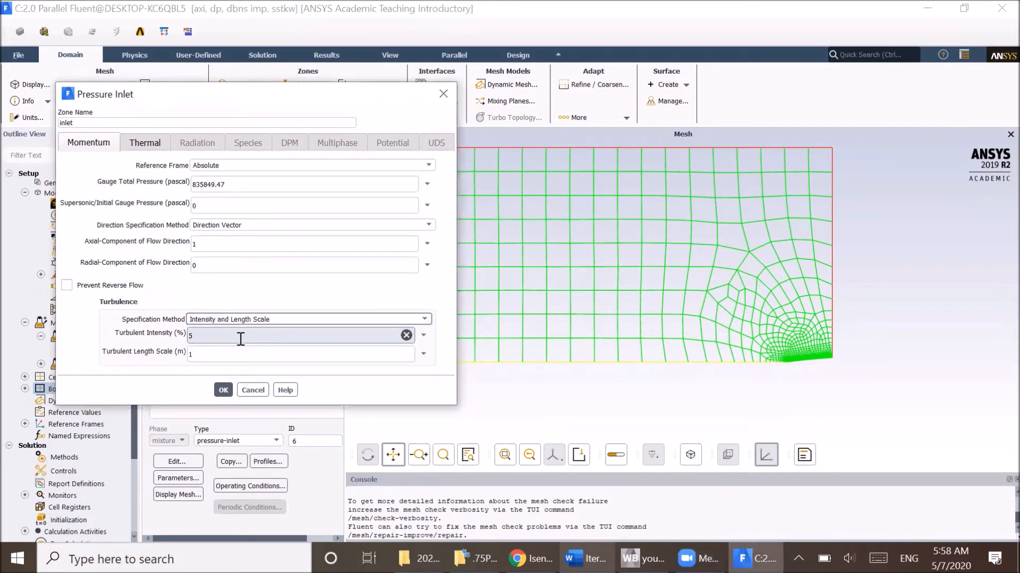
pyautogui.click(584, 558)
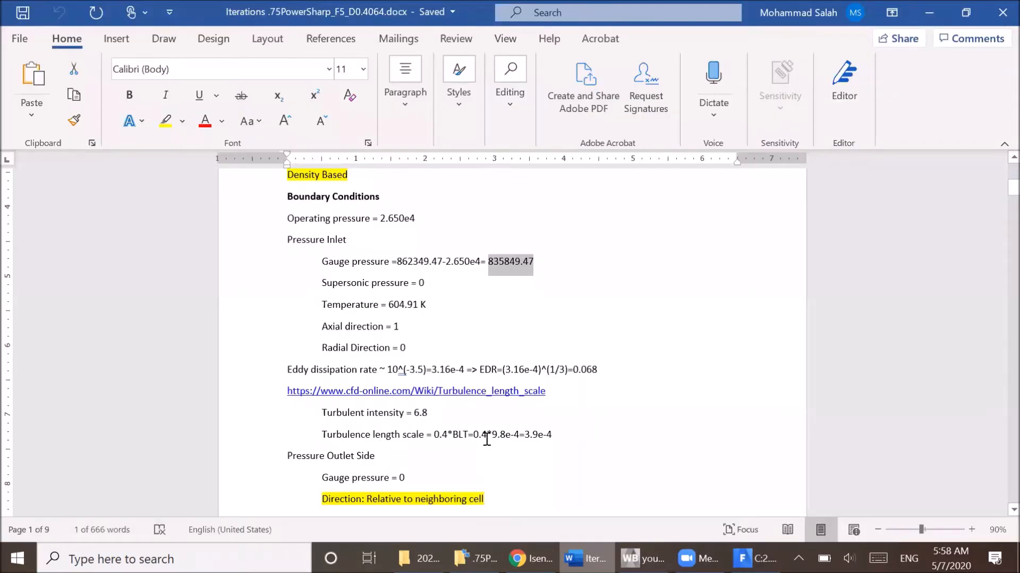
pyautogui.moveTo(556, 434); pyautogui.dragTo(534, 435)
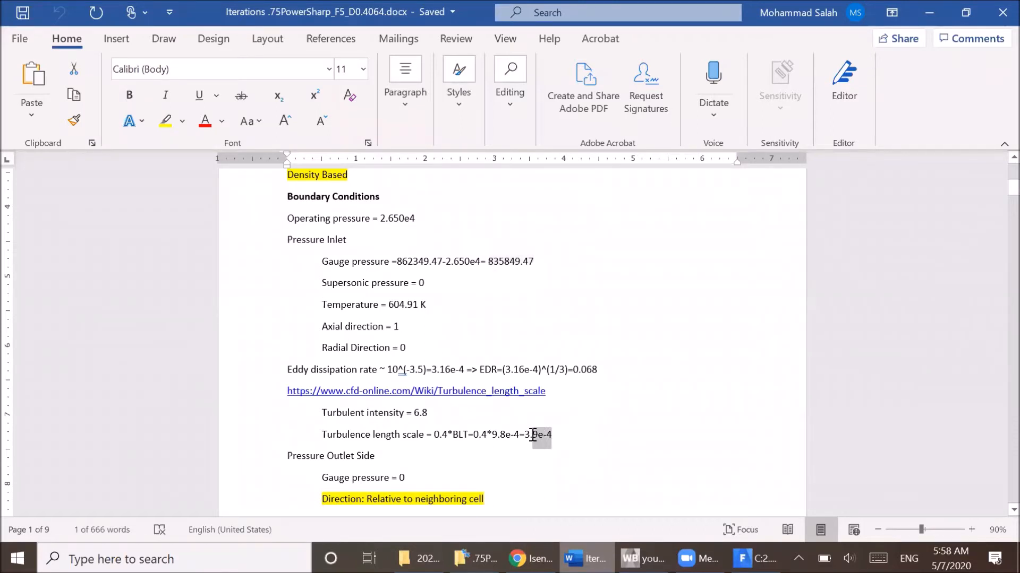
pyautogui.click(433, 413)
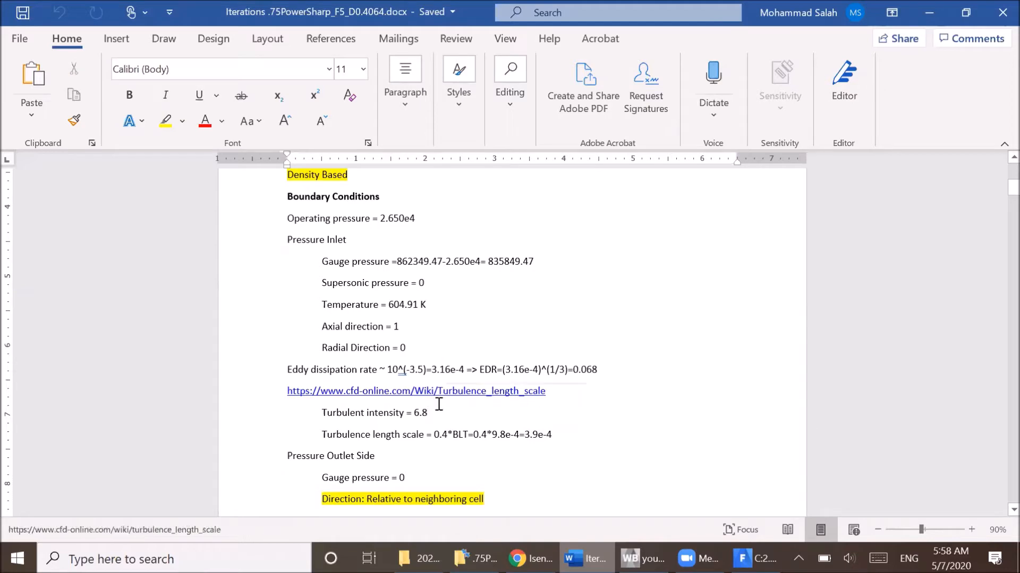
pyautogui.moveTo(424, 413); pyautogui.dragTo(417, 413)
pyautogui.hotkey('ctrl', 'c')
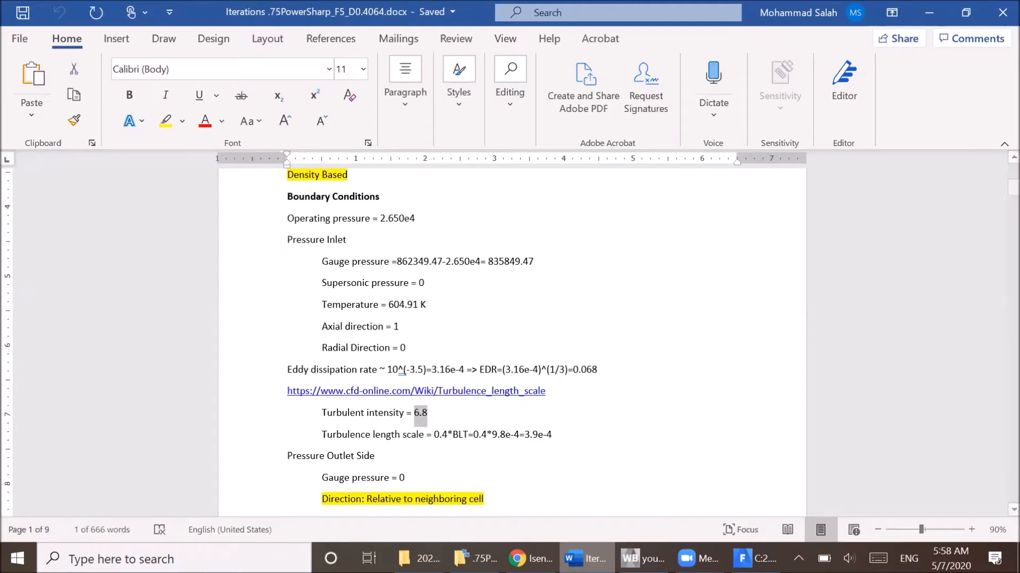
pyautogui.hotkey('alt', 'Tab')
pyautogui.moveTo(246, 332); pyautogui.dragTo(85, 331)
pyautogui.hotkey('ctrl', 'v')
# Step: Set the inlet's turbulent length scale to 3.9e-4 m, checking the value in the Word notes
pyautogui.moveTo(234, 357); pyautogui.dragTo(120, 368)
pyautogui.write('3.9')
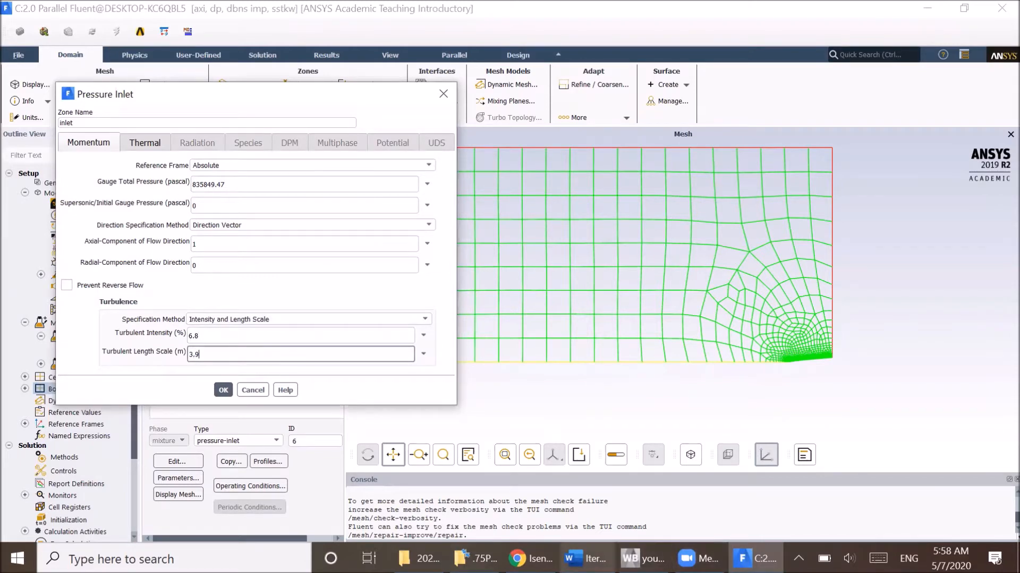
pyautogui.click(586, 558)
pyautogui.hotkey('alt', 'Tab')
pyautogui.write('e-4')
# Step: Set the inlet's total temperature to 604.91 K, copied from the Word notes, and apply the pressure inlet settings
pyautogui.click(143, 145)
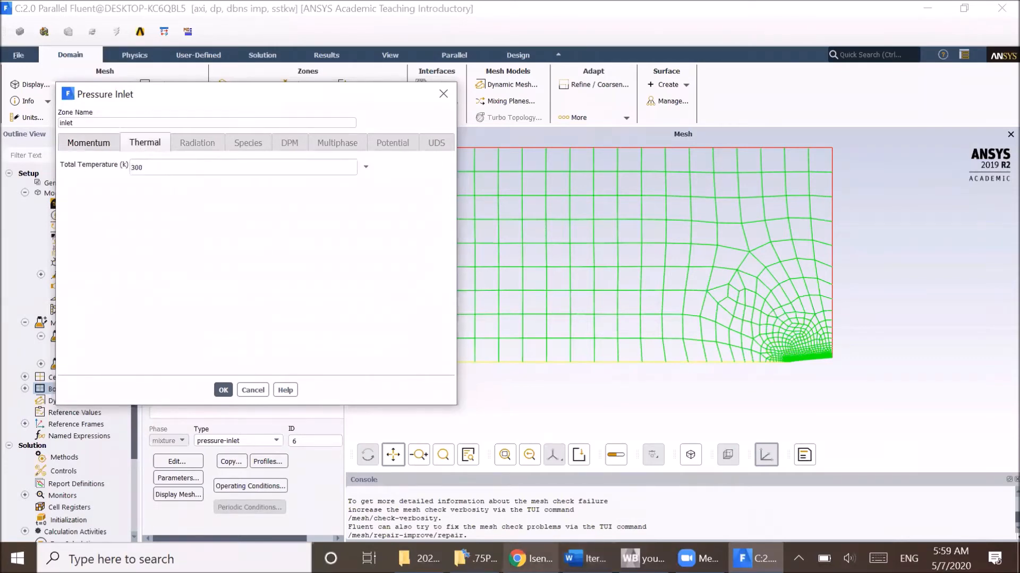
pyautogui.click(585, 558)
pyautogui.moveTo(420, 302); pyautogui.dragTo(390, 302)
pyautogui.hotkey('ctrl', 'c')
pyautogui.click(563, 548)
pyautogui.doubleClick(150, 165)
pyautogui.hotkey('ctrl', 'v')
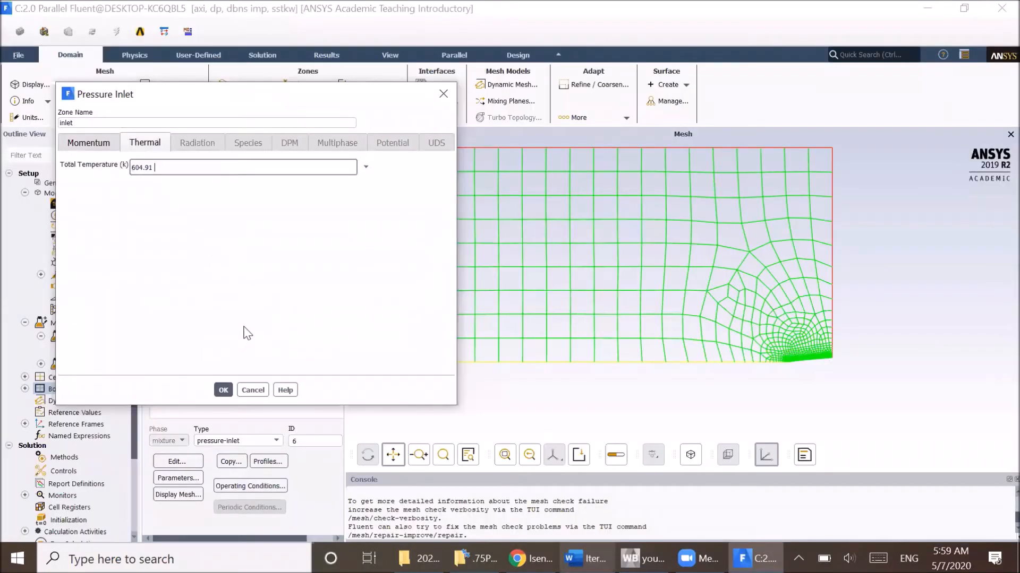
pyautogui.click(223, 390)
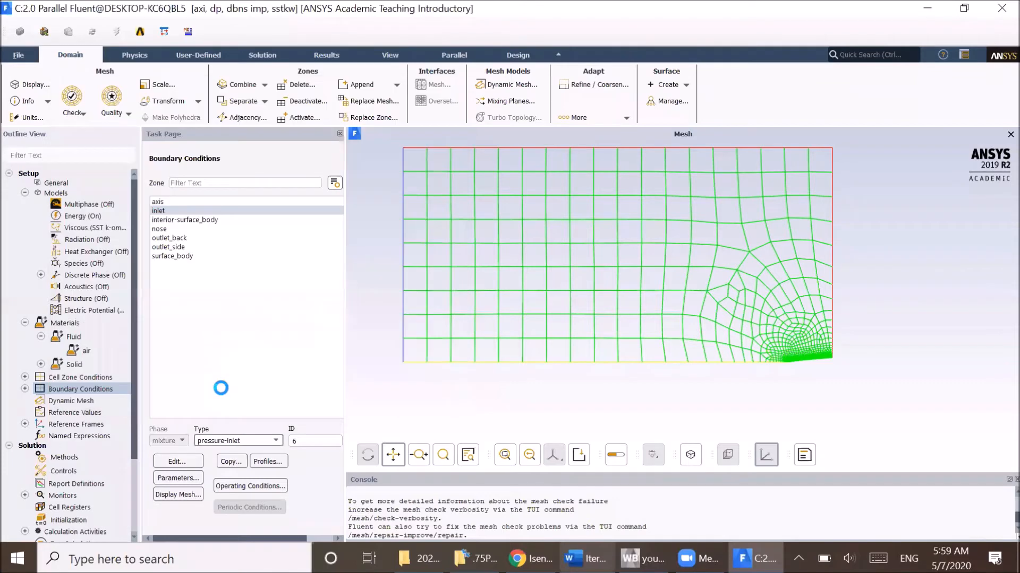
# Step: Open the outlet_back zone for editing and set its backflow total temperature to 604.91 K
pyautogui.click(194, 238)
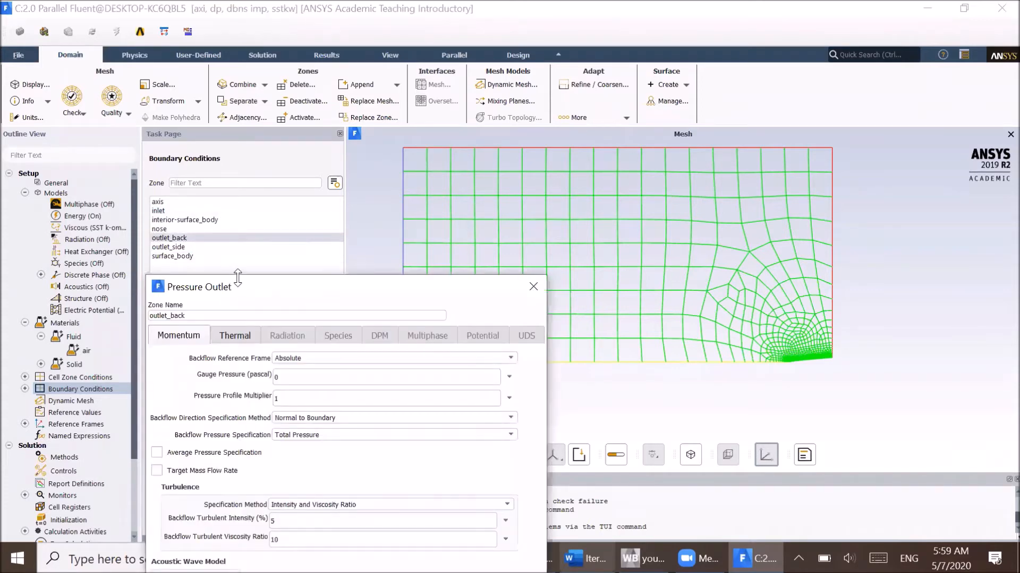
pyautogui.moveTo(241, 291); pyautogui.dragTo(233, 118)
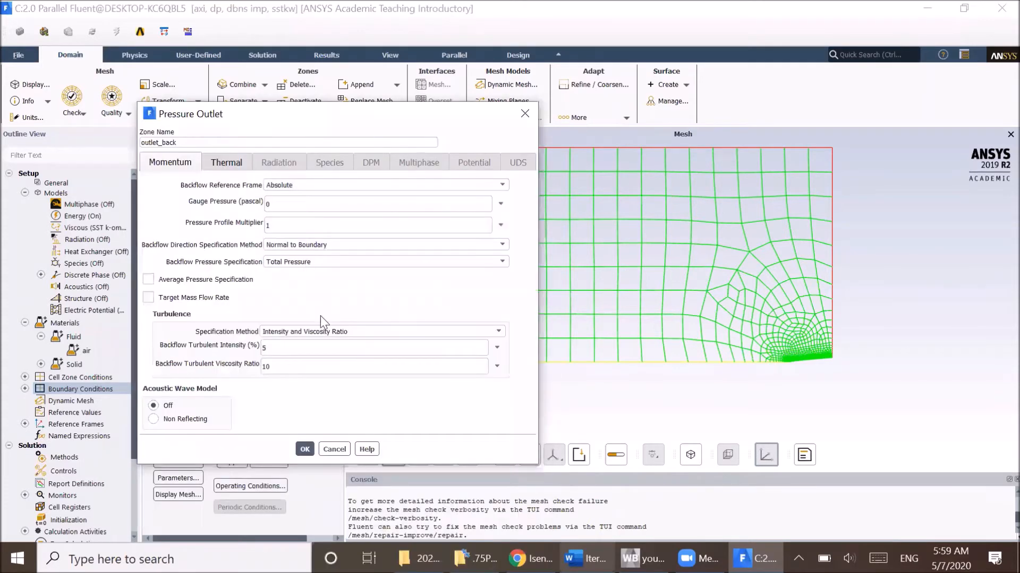
pyautogui.click(223, 162)
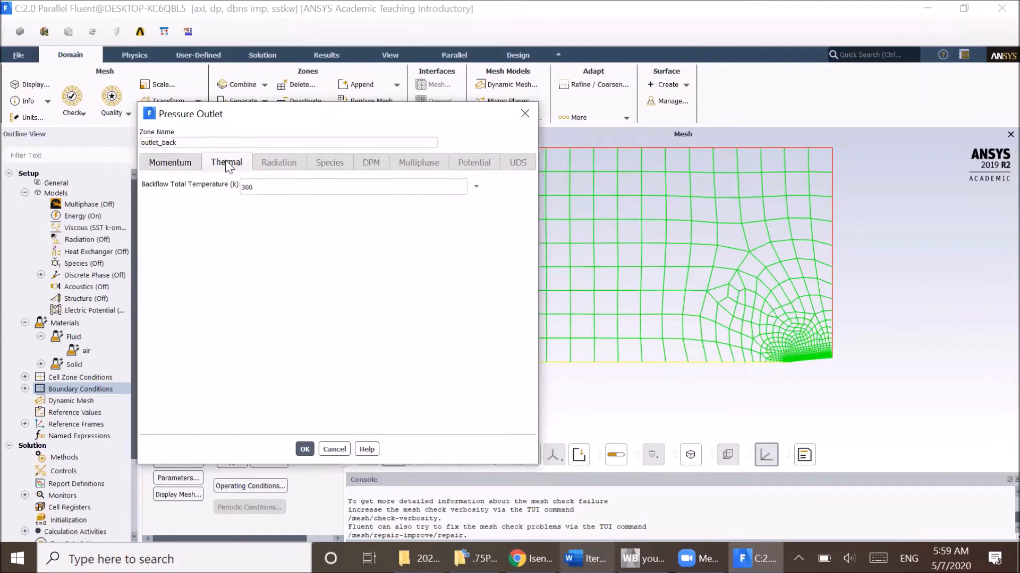
pyautogui.moveTo(273, 186); pyautogui.dragTo(177, 177)
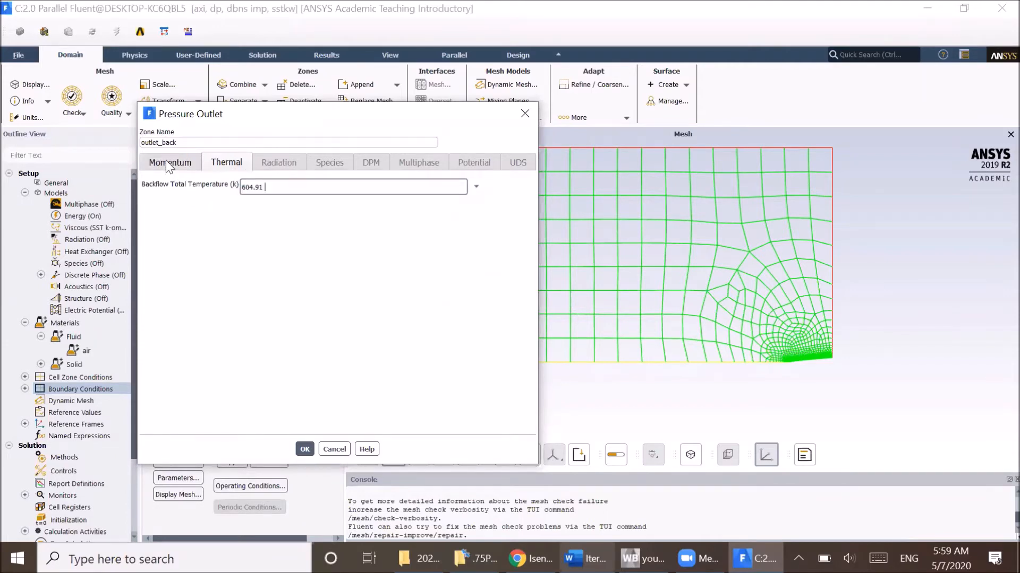
# Step: Set the backflow direction specification method of outlet_back to From Neighboring Cell
pyautogui.click(169, 165)
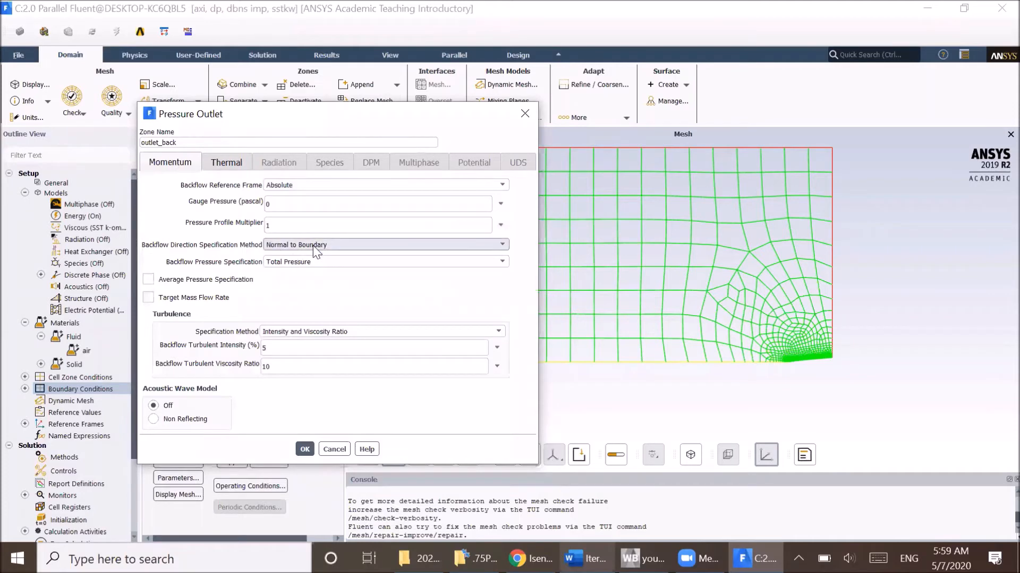
pyautogui.click(283, 245)
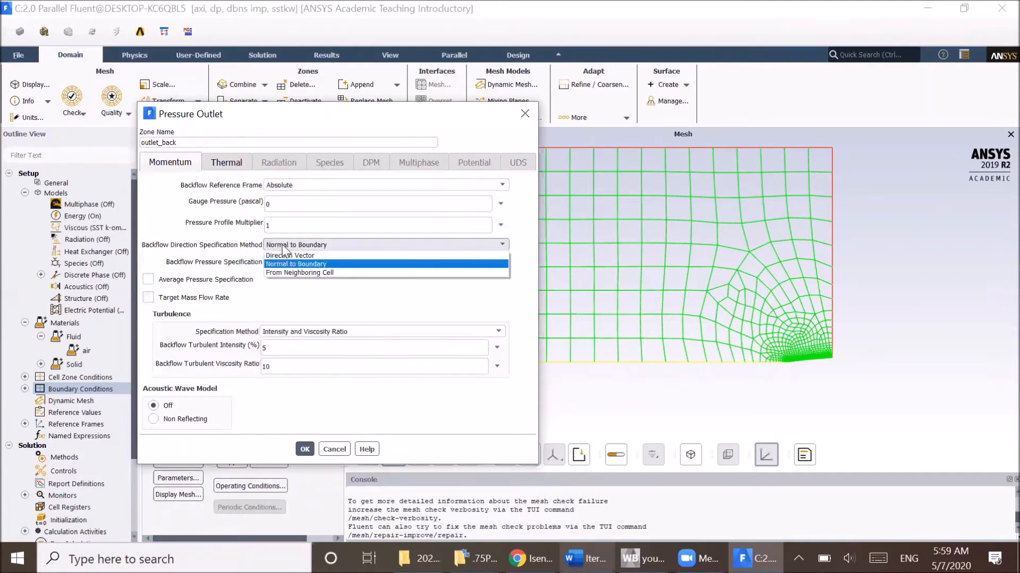
pyautogui.click(316, 273)
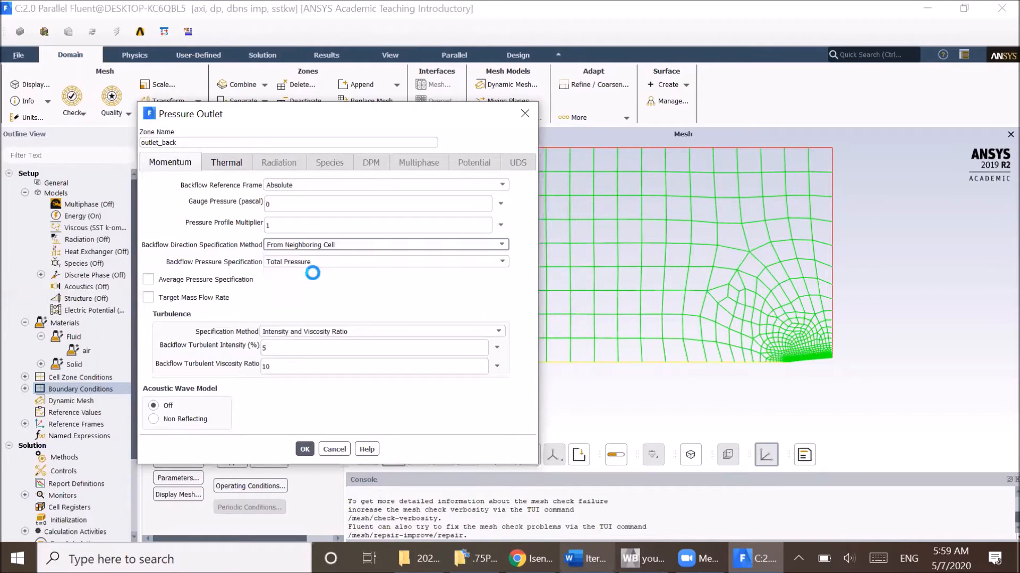
pyautogui.click(307, 247)
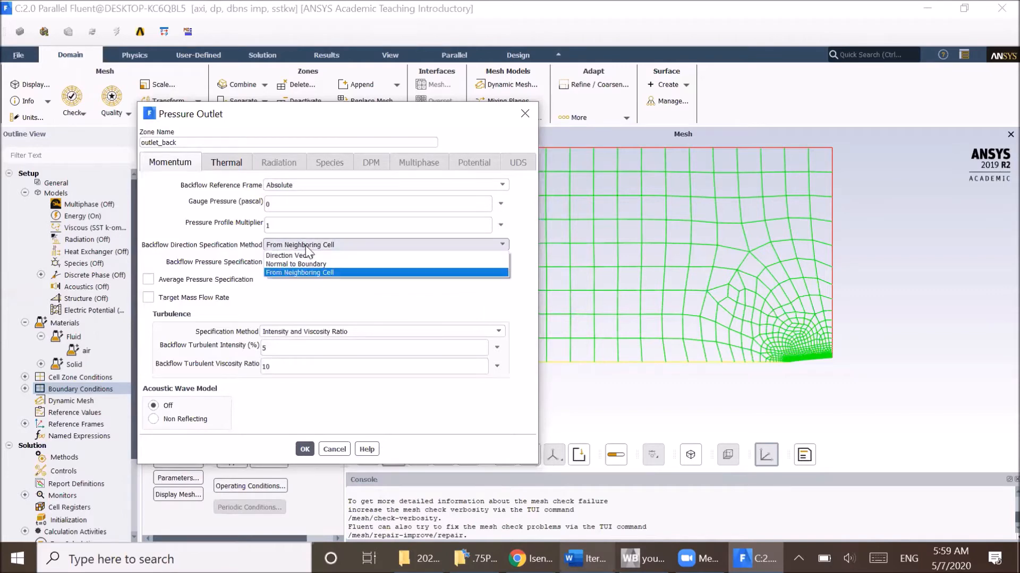
pyautogui.click(345, 272)
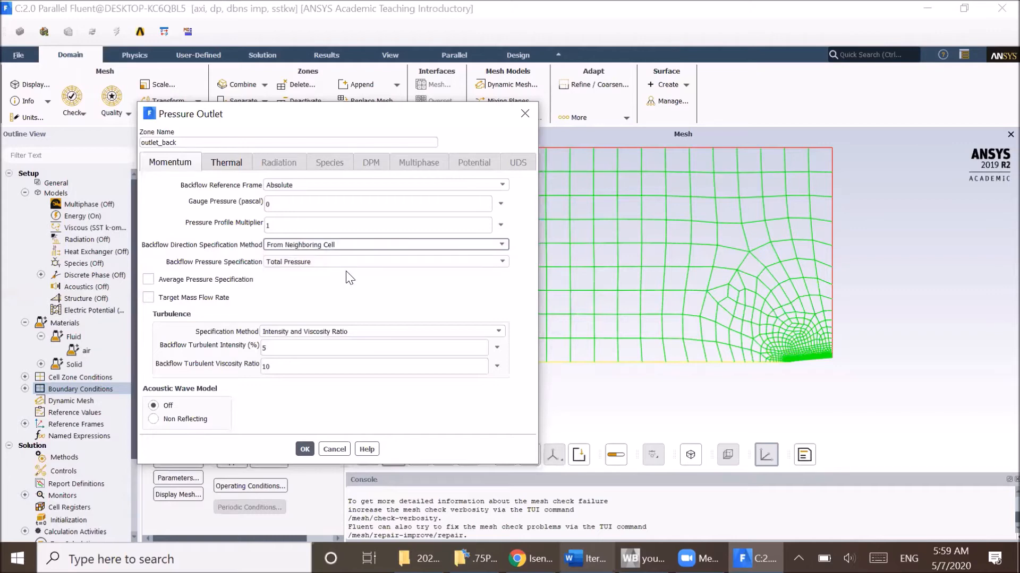
# Step: Specify outlet_back's turbulence by Intensity and Length Scale with 6.8% backflow intensity and 3.9e-4 m length scale, and apply the settings
pyautogui.click(321, 331)
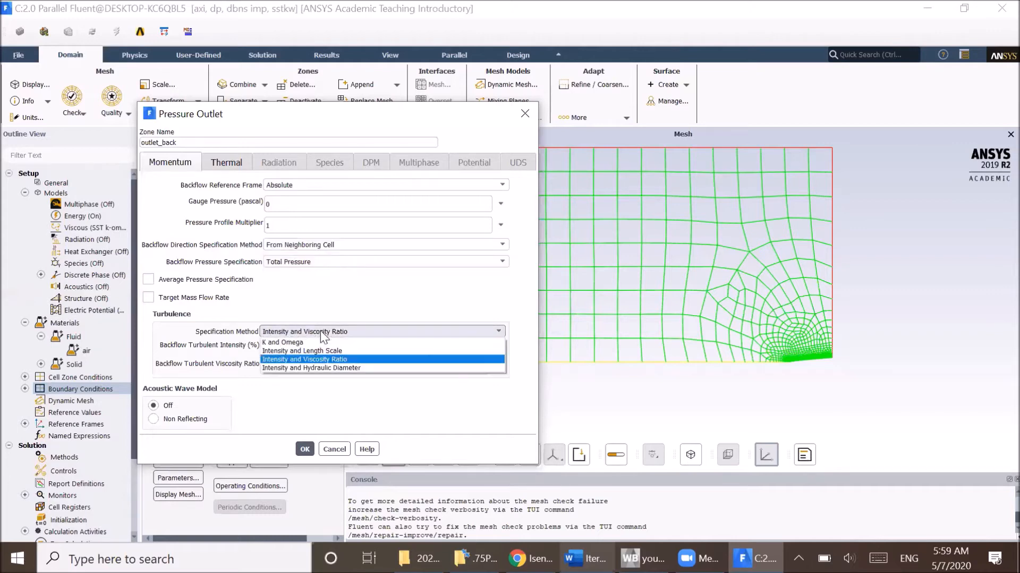
pyautogui.click(342, 351)
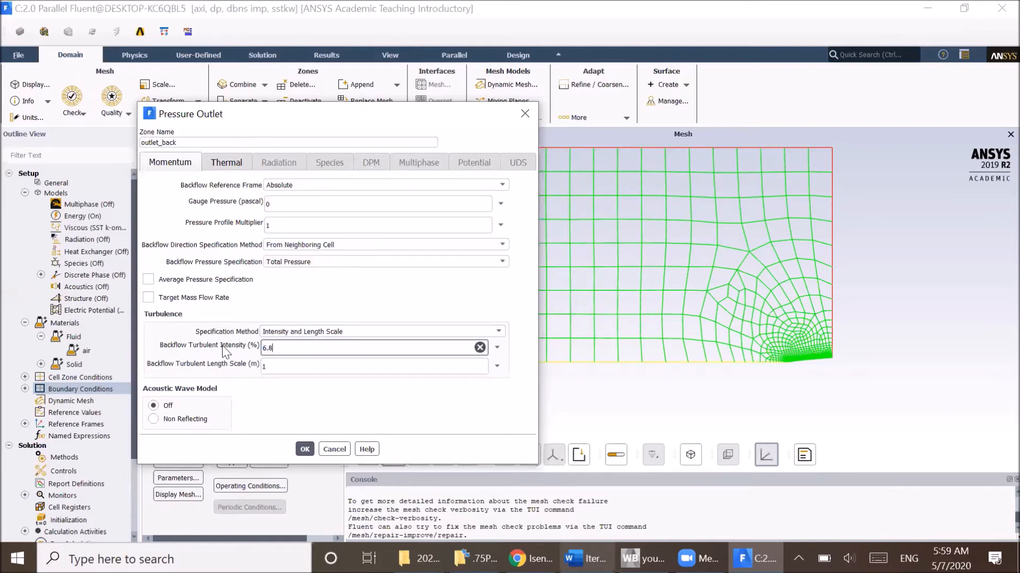
pyautogui.click(305, 365)
pyautogui.write('3.9e-4')
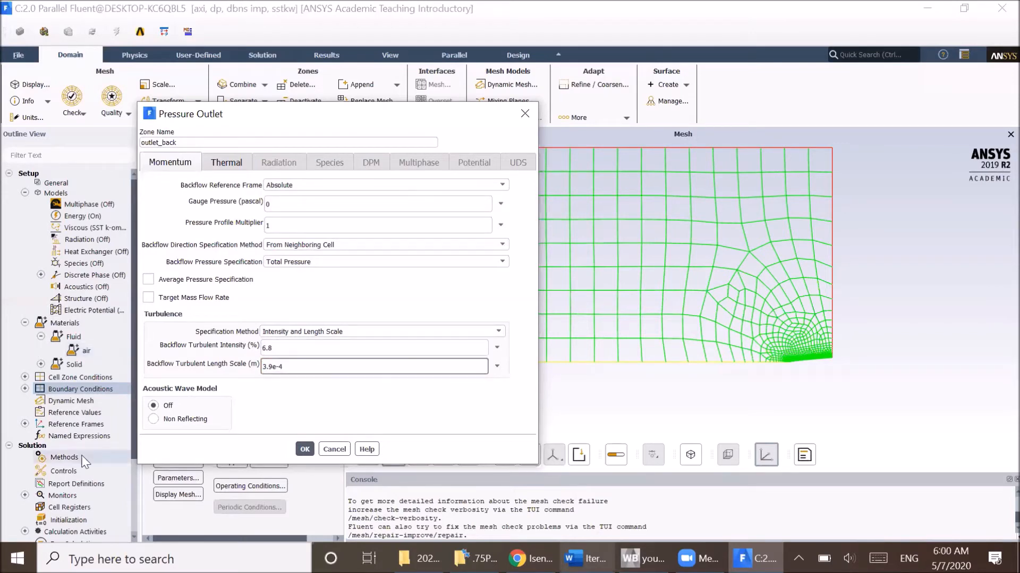
pyautogui.click(301, 450)
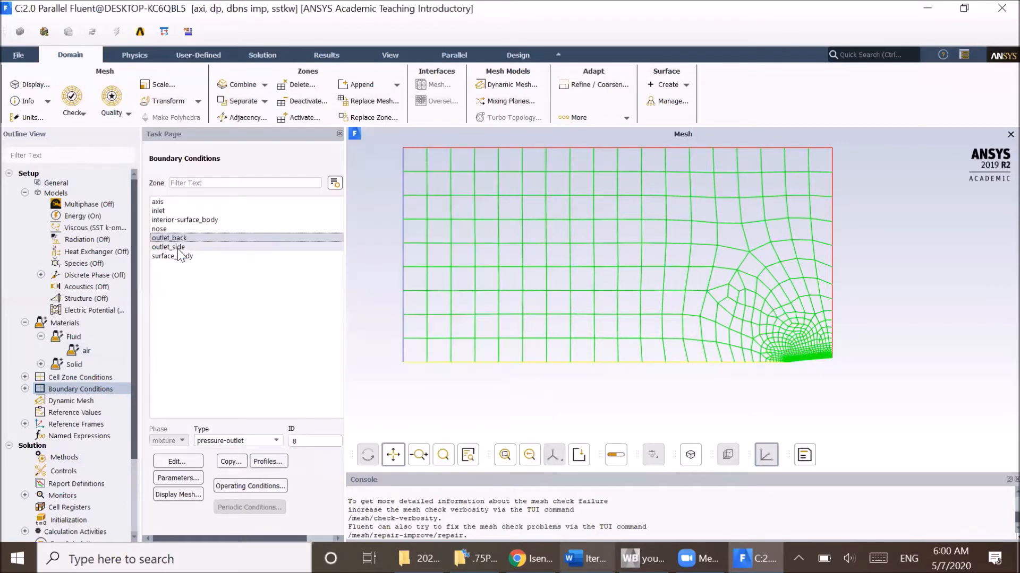
# Step: Open the outlet_side zone for editing and set its backflow total temperature to 604.91 K
pyautogui.click(177, 247)
pyautogui.doubleClick(178, 249)
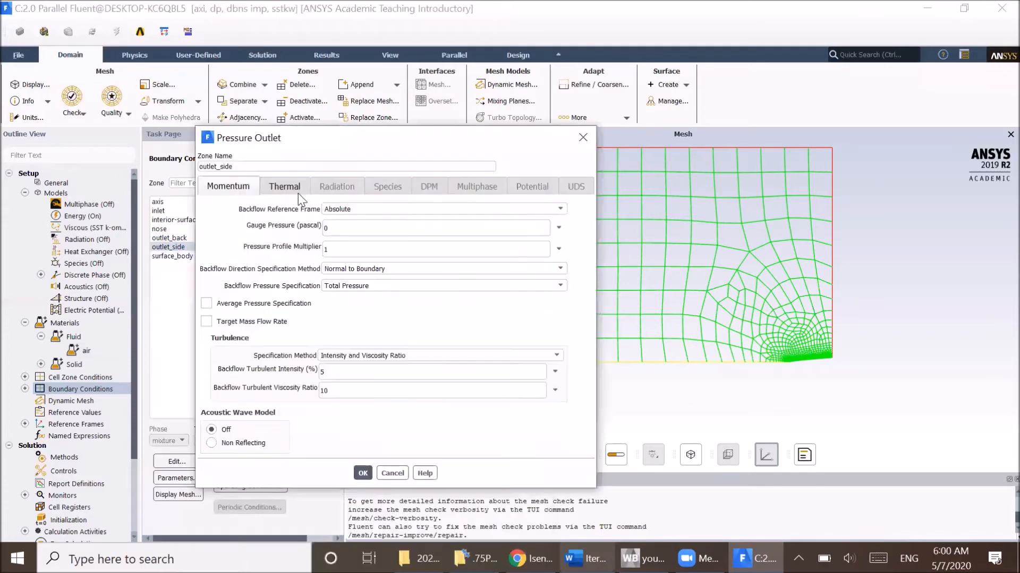
pyautogui.click(284, 186)
pyautogui.doubleClick(314, 210)
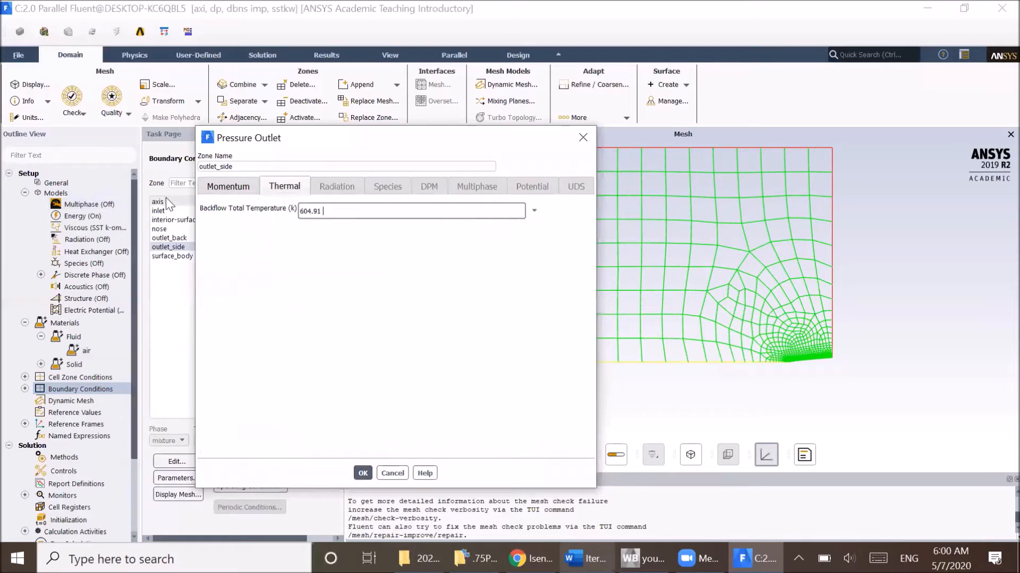
# Step: Set the backflow direction specification method of outlet_side to From Neighboring Cell
pyautogui.click(218, 186)
pyautogui.click(355, 269)
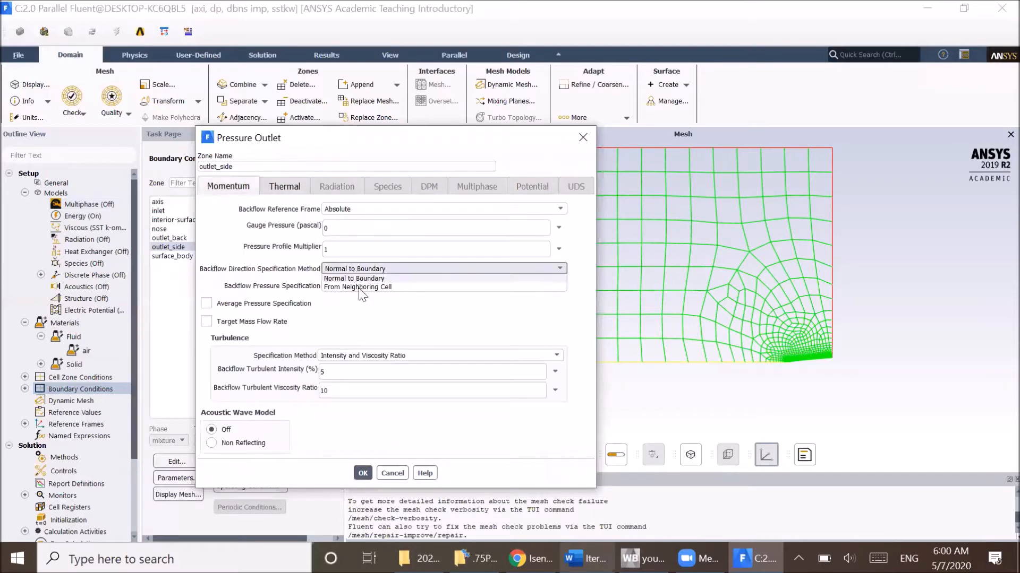
pyautogui.click(359, 287)
# Step: Specify outlet_side's turbulence by Intensity and Length Scale with 6.8% backflow intensity and 3.9e-4 m length scale, and apply the settings
pyautogui.click(342, 356)
pyautogui.click(354, 374)
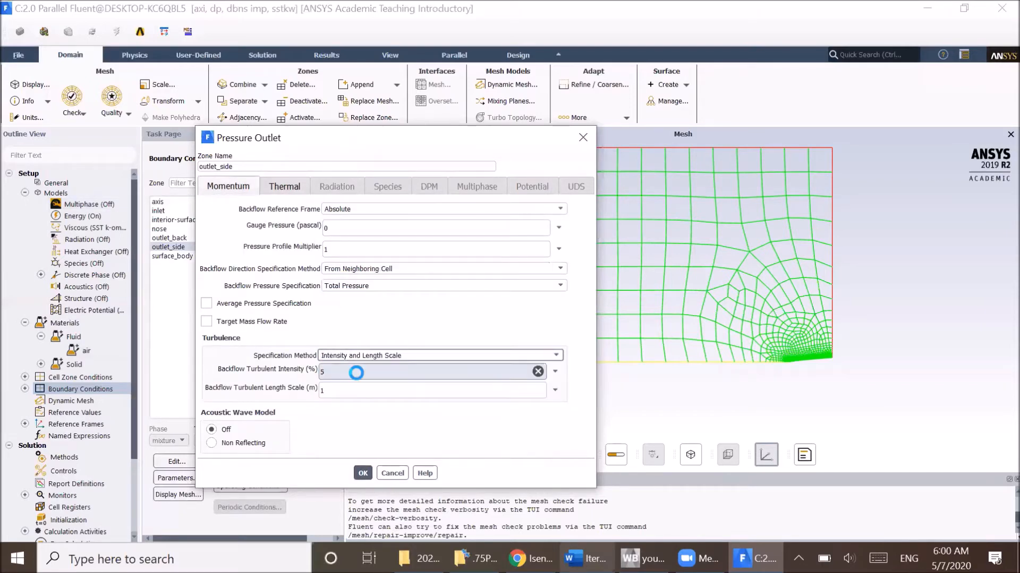
pyautogui.press('Tab')
pyautogui.write('6.8')
pyautogui.click(325, 396)
pyautogui.write('3.')
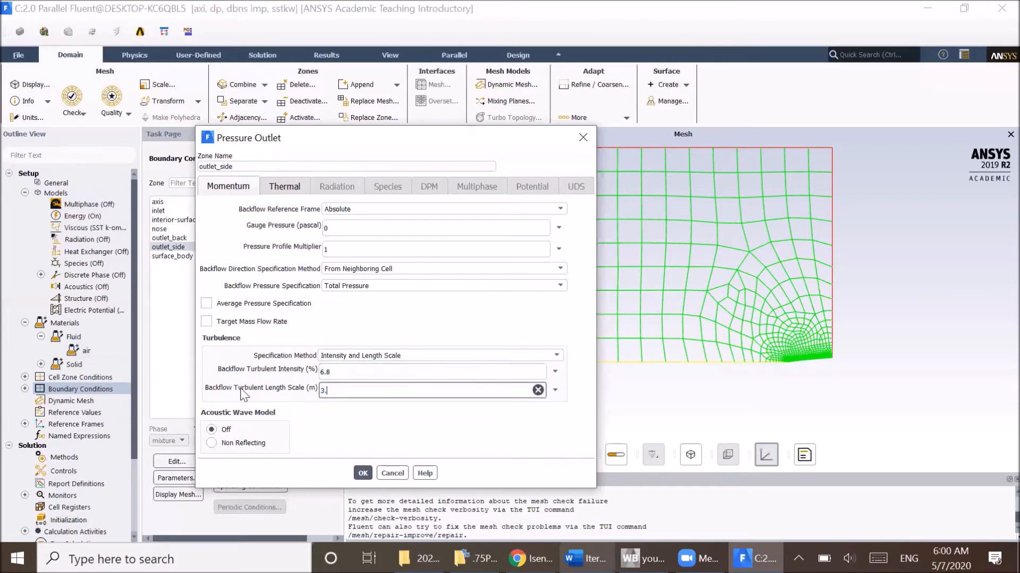
pyautogui.write('9e-4')
pyautogui.click(362, 474)
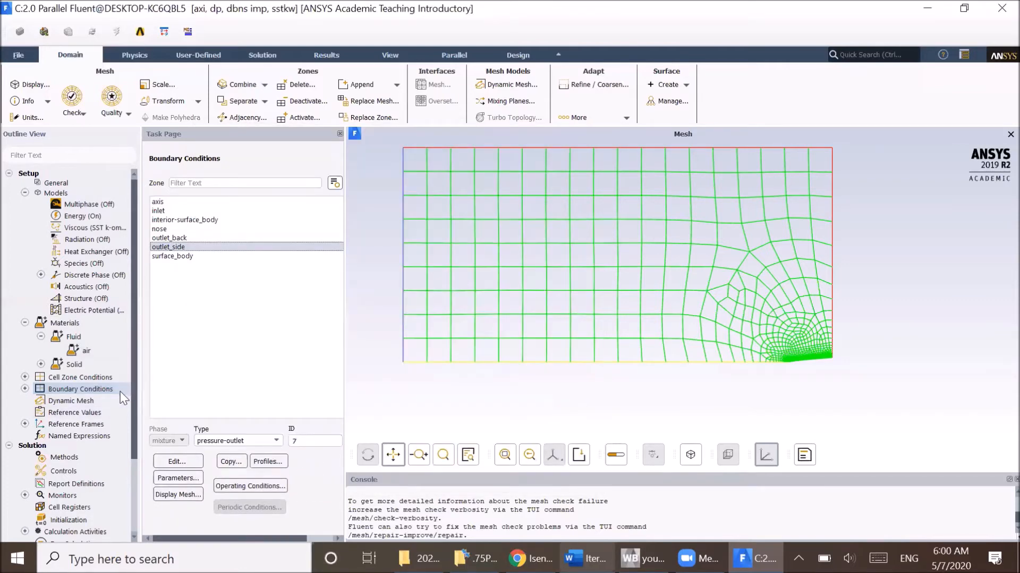
# Step: Compute the reference values from the inlet zone
pyautogui.click(79, 413)
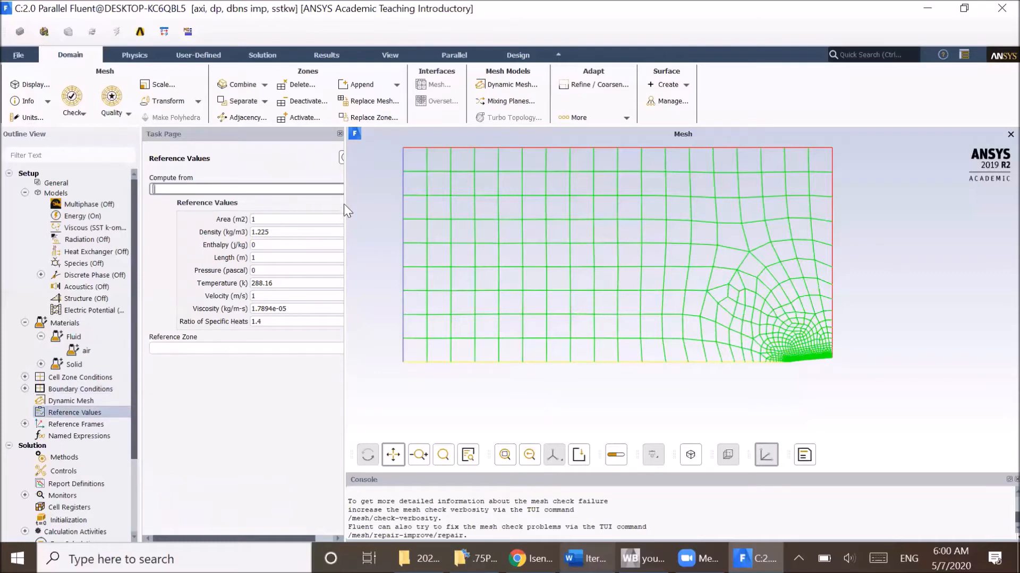
pyautogui.moveTo(344, 205); pyautogui.dragTo(381, 207)
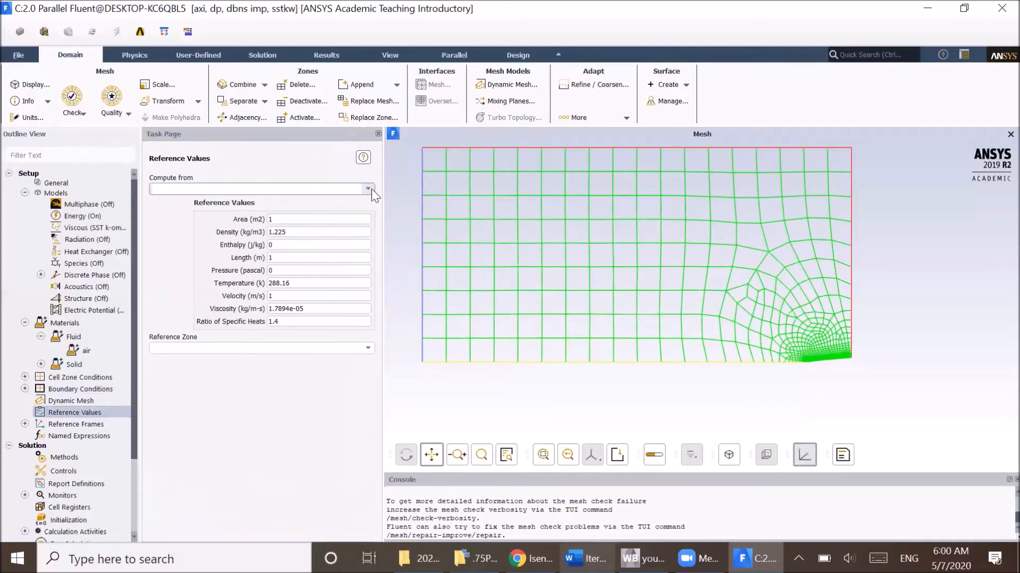
pyautogui.click(371, 190)
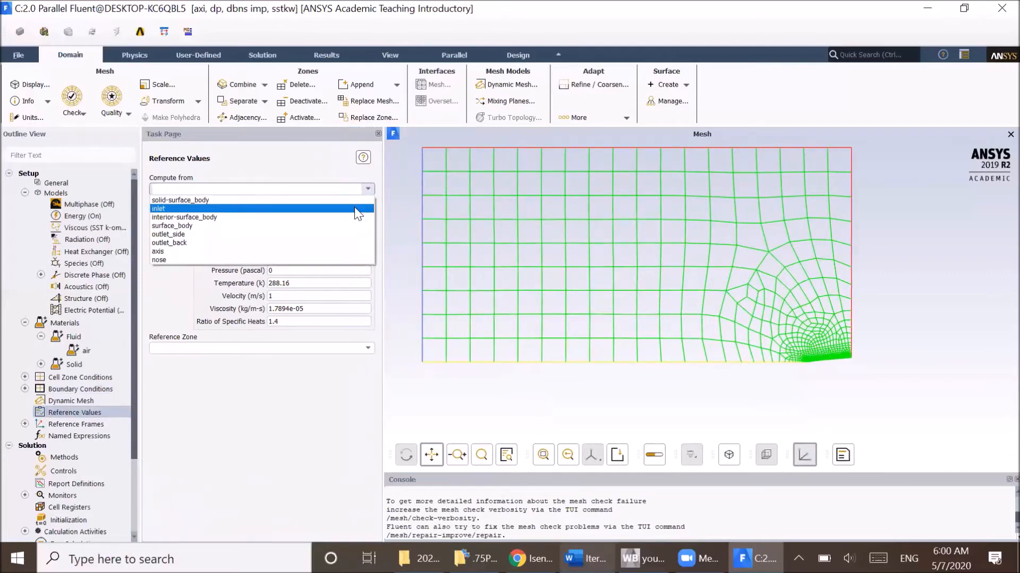
pyautogui.click(355, 209)
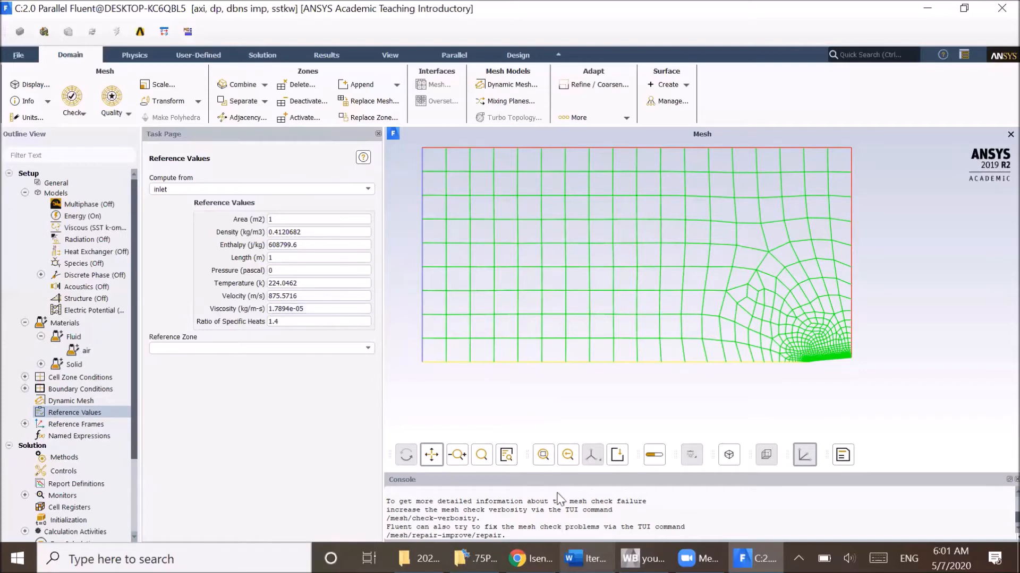
# Step: Copy the viscosity from the Word notes and set Fluent's reference viscosity to 1.458e-5 kg/m-s
pyautogui.click(584, 558)
pyautogui.scroll(-5, 549, 476)
pyautogui.scroll(2, 549, 476)
pyautogui.moveTo(371, 443); pyautogui.dragTo(335, 449)
pyautogui.hotkey('ctrl', 'c')
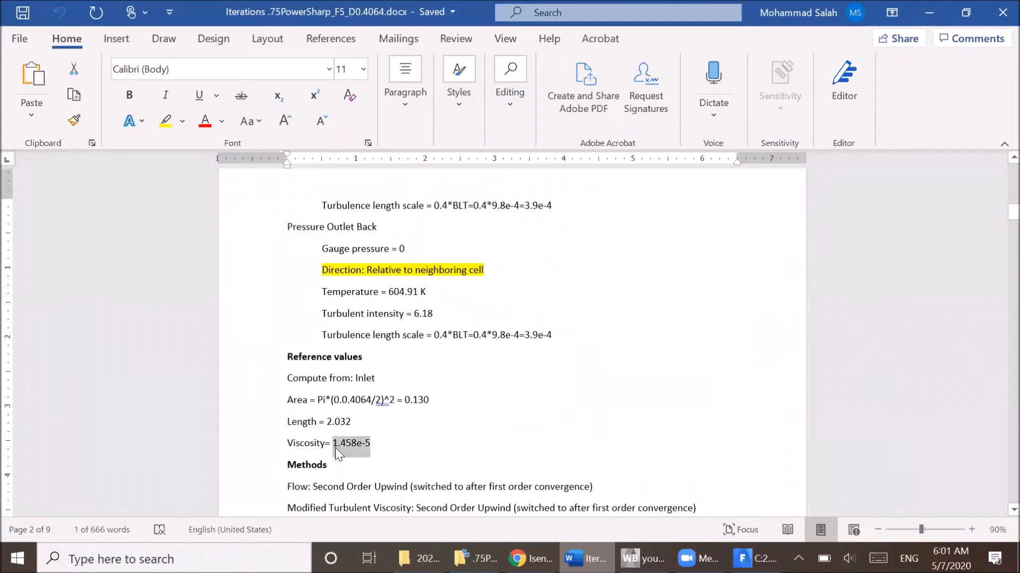
pyautogui.hotkey('alt', 'Tab')
pyautogui.tripleClick(314, 308)
pyautogui.hotkey('ctrl', 'v')
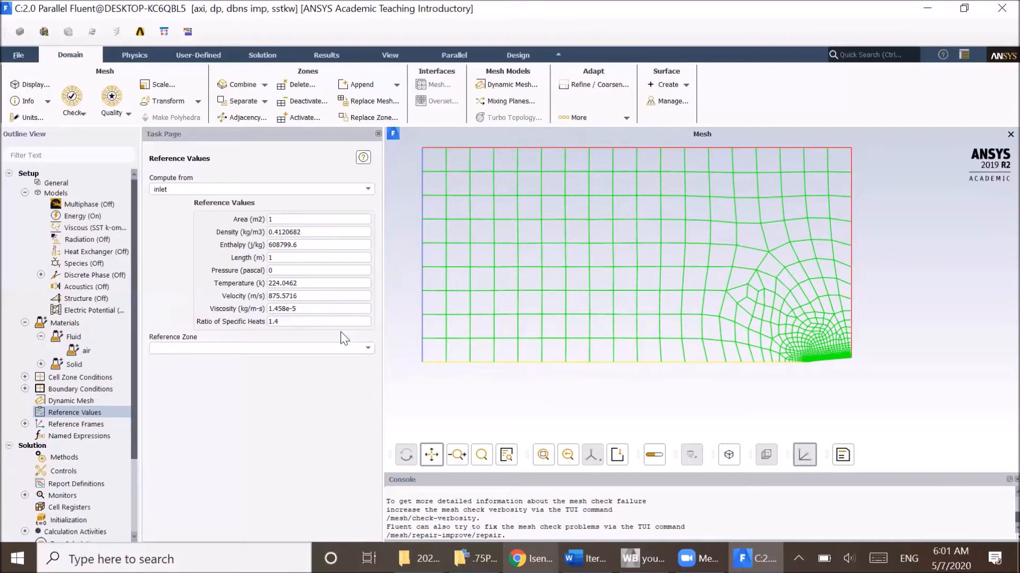
# Step: Copy the area from the Word notes into Fluent's reference area as 0.130 m2, and set the reference length to 2.032 m
pyautogui.click(587, 558)
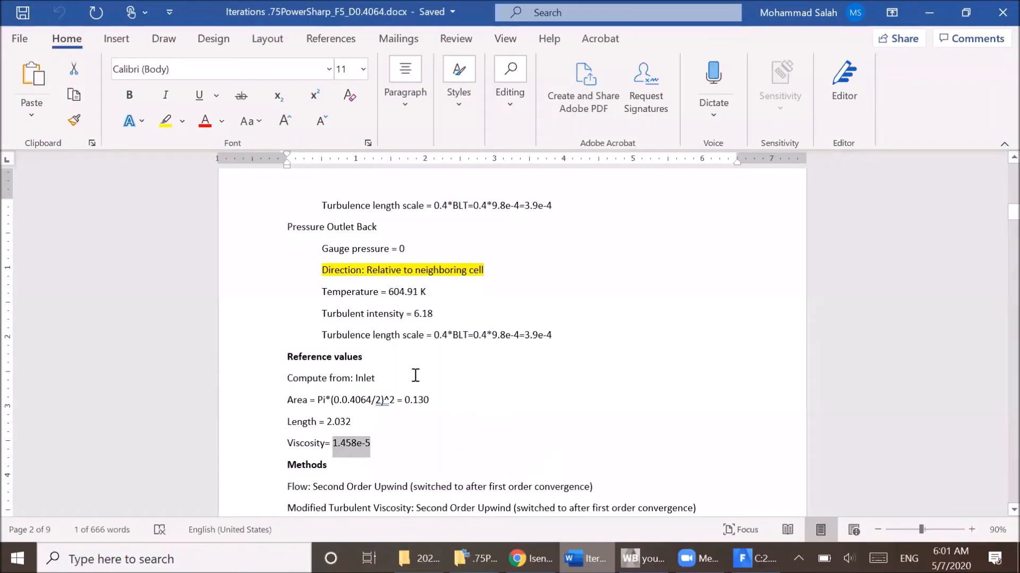
pyautogui.moveTo(428, 399); pyautogui.dragTo(404, 398)
pyautogui.hotkey('ctrl', 'c')
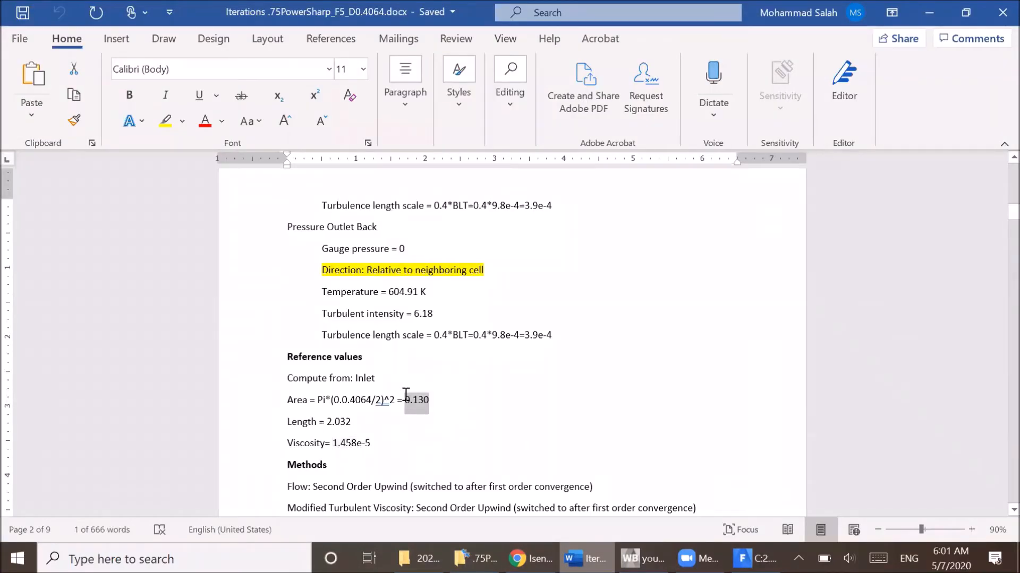
pyautogui.hotkey('alt', 'Tab')
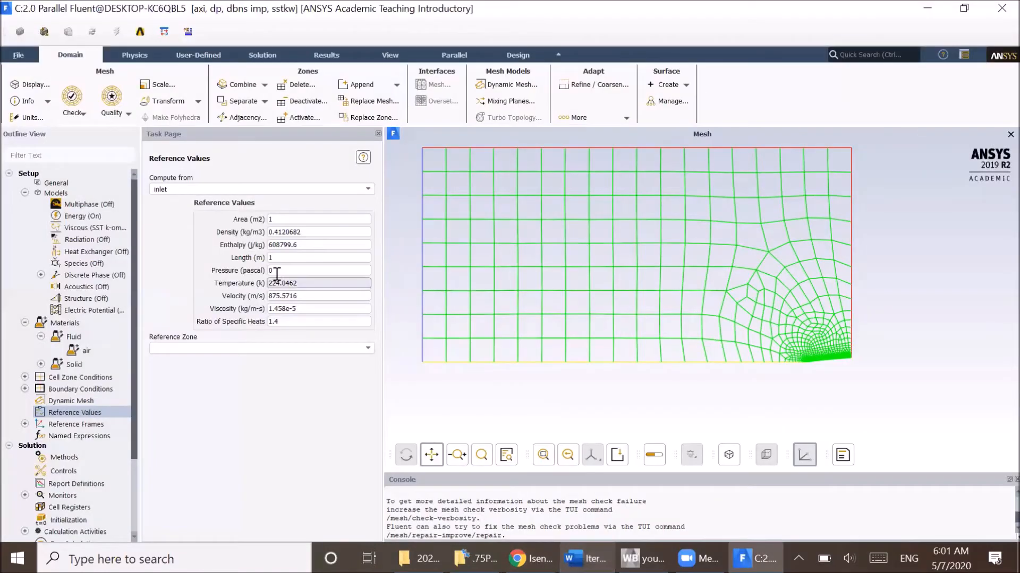
pyautogui.moveTo(303, 220); pyautogui.dragTo(191, 219)
pyautogui.hotkey('ctrl', 'v')
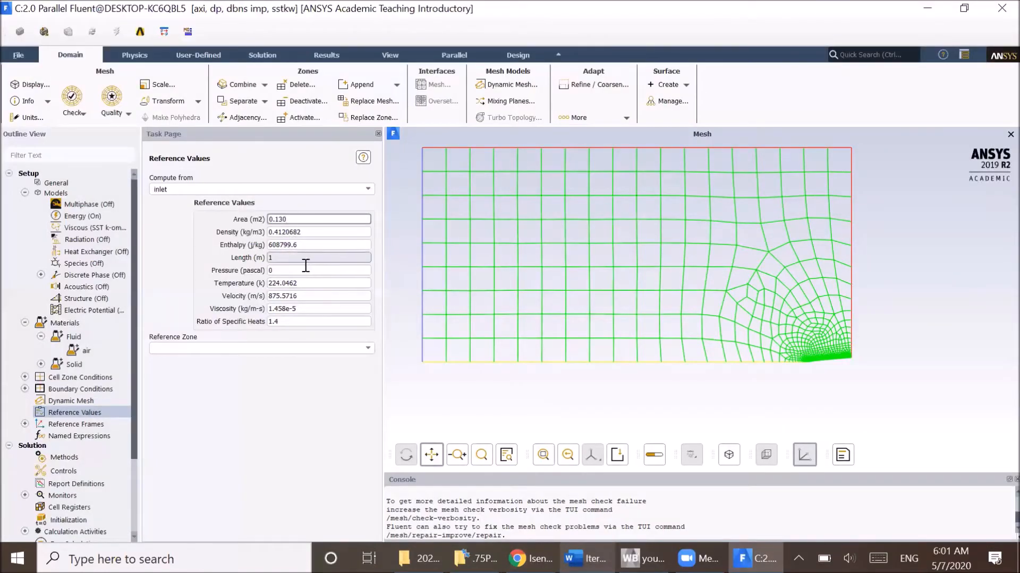
pyautogui.moveTo(300, 257); pyautogui.dragTo(199, 257)
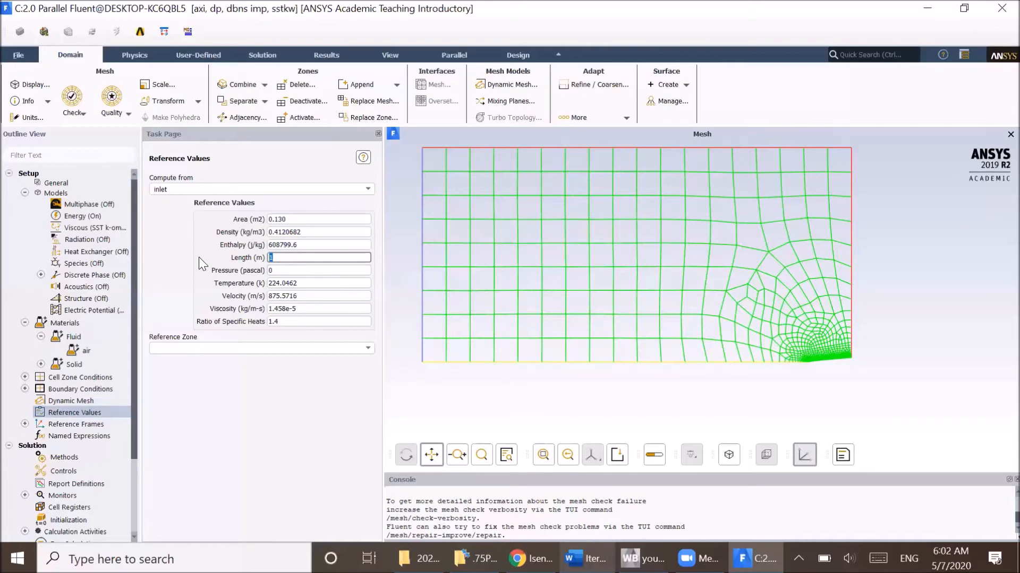
pyautogui.write('2.032')
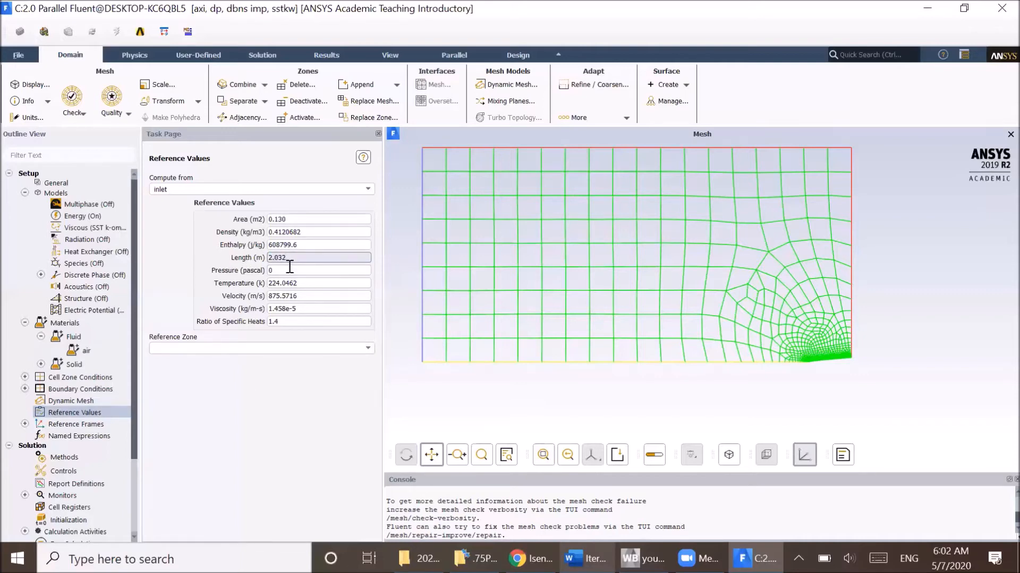
# Step: Set the spatial discretization of Turbulent Kinetic Energy and Specific Dissipation Rate to Second Order Upwind in the solution methods
pyautogui.click(92, 458)
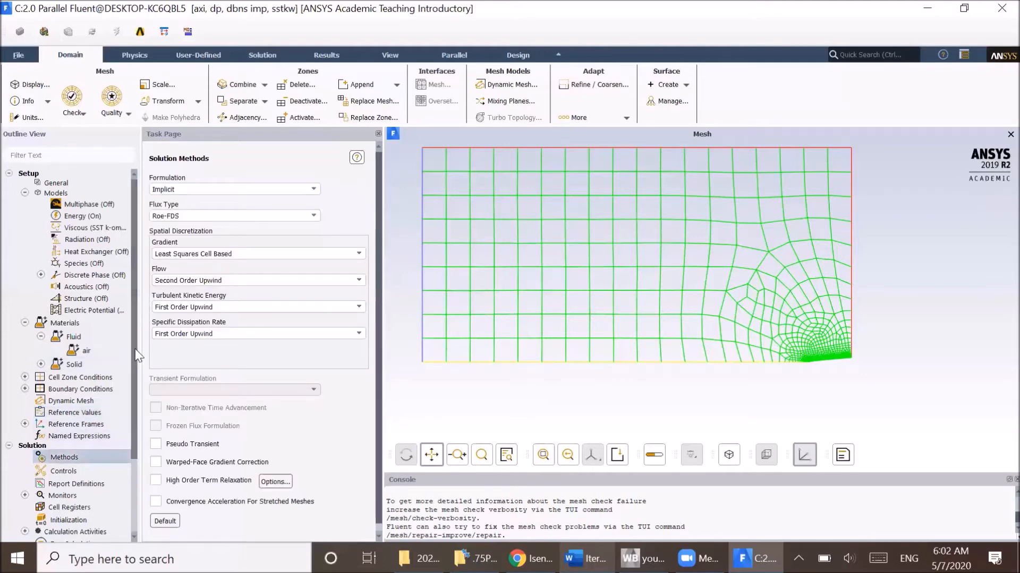
pyautogui.scroll(-2, 135, 372)
pyautogui.scroll(-3, 135, 393)
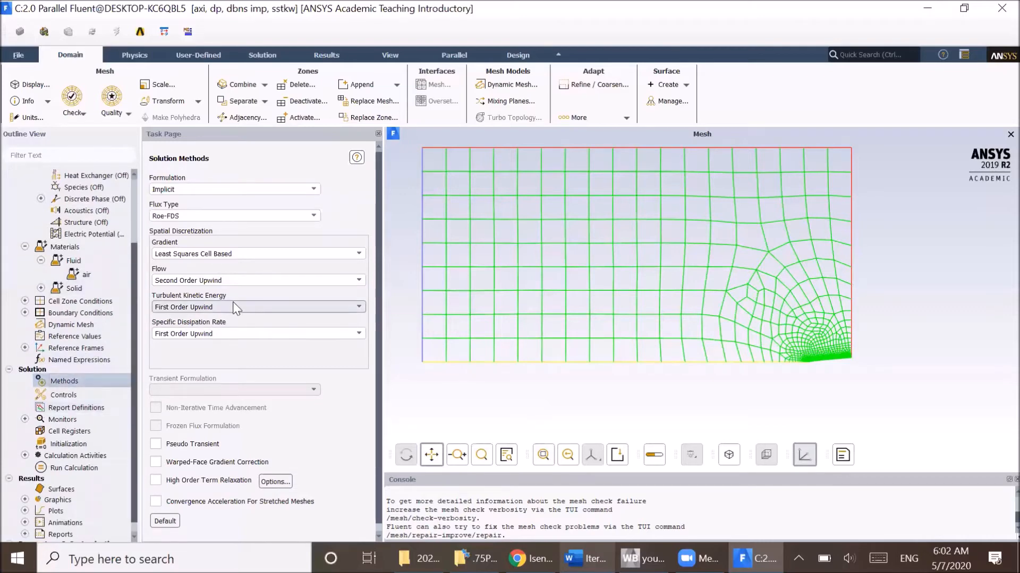
pyautogui.click(199, 308)
pyautogui.click(206, 326)
pyautogui.click(208, 333)
pyautogui.click(210, 353)
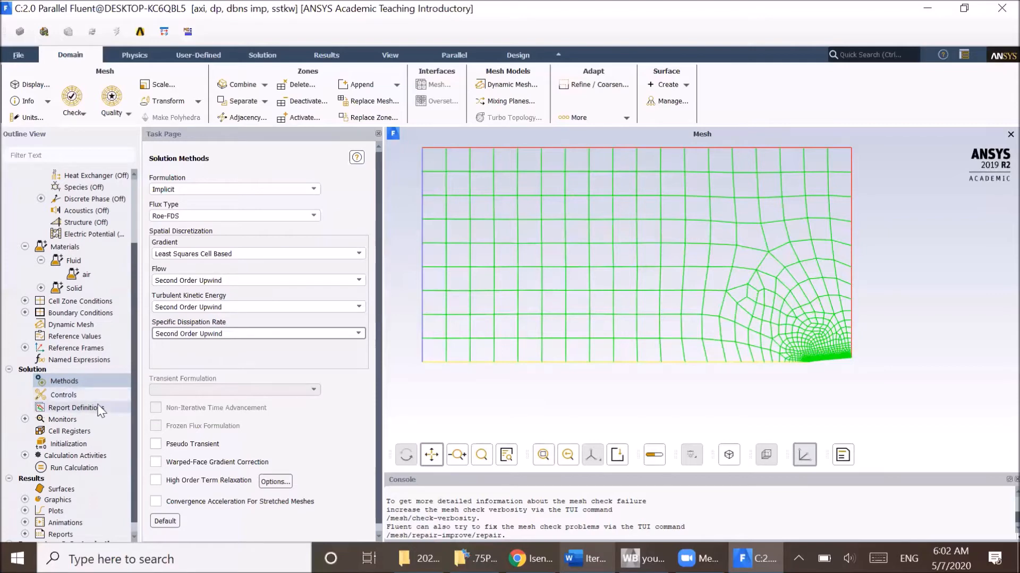
# Step: Open the residual monitors and set the continuity absolute convergence criterion to 1e-6
pyautogui.click(48, 410)
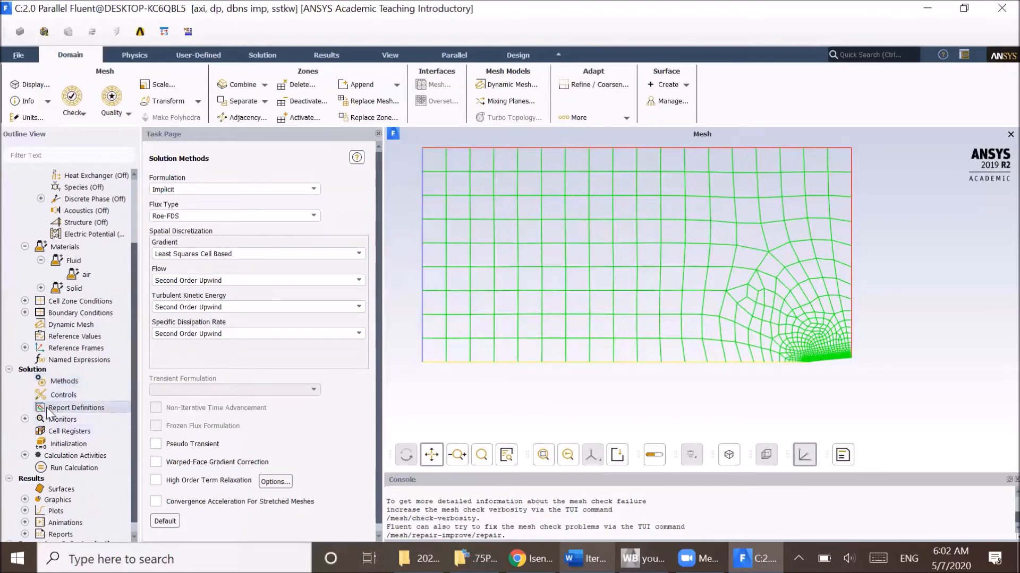
pyautogui.click(25, 419)
pyautogui.doubleClick(74, 431)
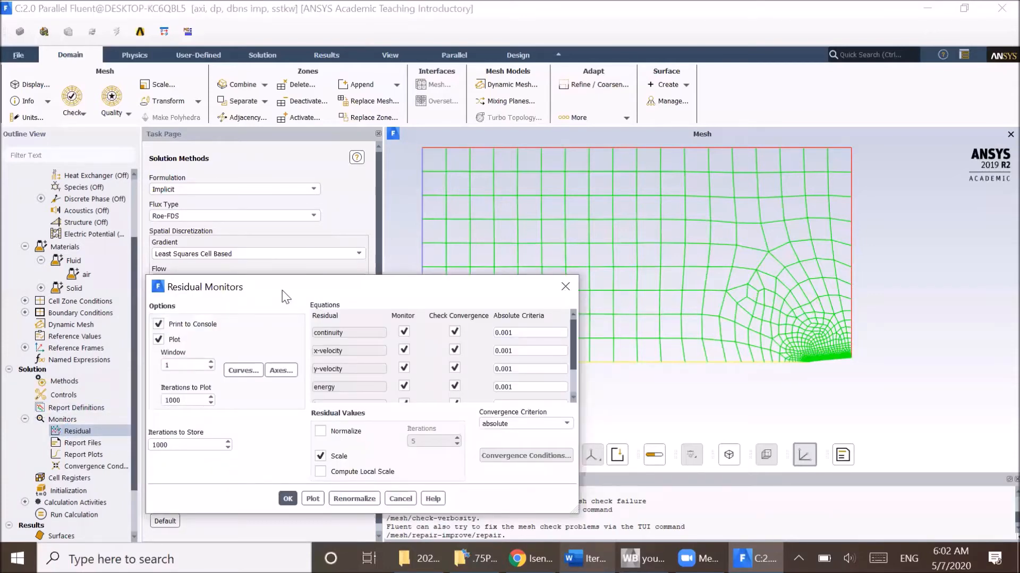
pyautogui.moveTo(283, 297); pyautogui.dragTo(323, 274)
pyautogui.moveTo(560, 310); pyautogui.dragTo(523, 306)
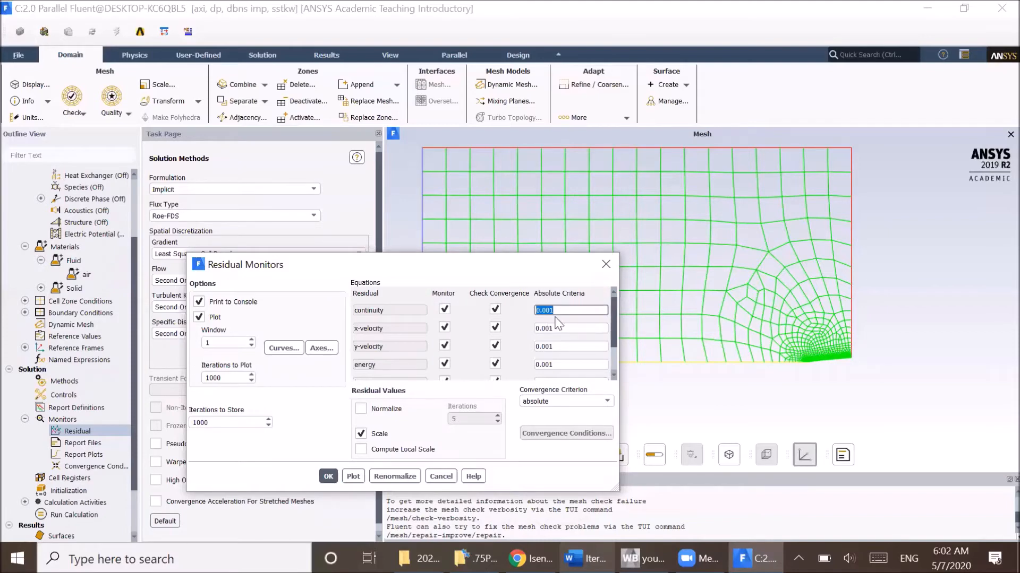
pyautogui.write('1e-6')
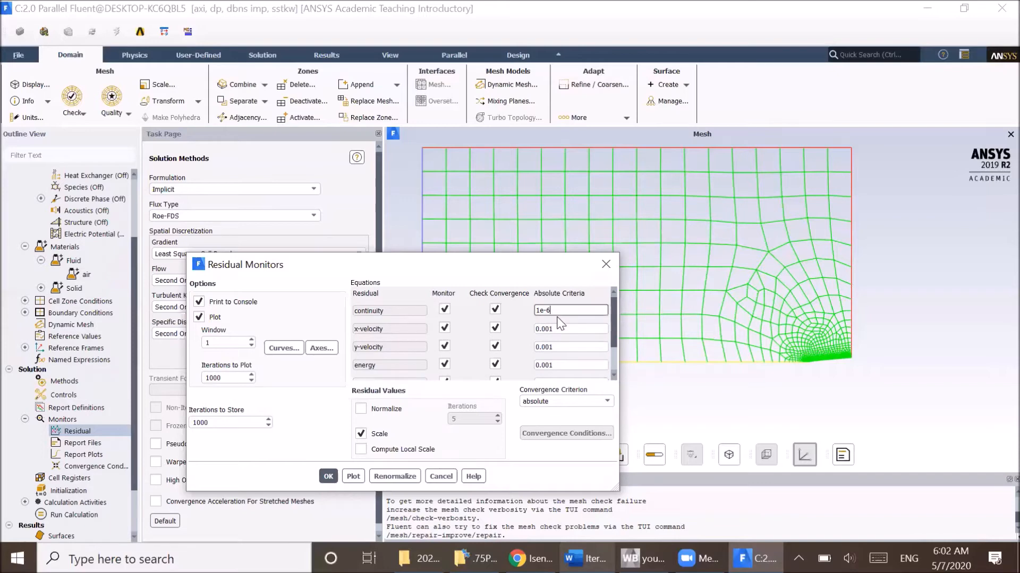
# Step: Copy the 1e-6 criterion to the x-velocity, y-velocity, energy, k and omega residuals, and apply the residual monitor settings
pyautogui.moveTo(555, 314); pyautogui.dragTo(524, 315)
pyautogui.hotkey('ctrl', 'c')
pyautogui.moveTo(555, 329); pyautogui.dragTo(514, 320)
pyautogui.hotkey('ctrl', 'v')
pyautogui.moveTo(561, 347); pyautogui.dragTo(515, 346)
pyautogui.hotkey('ctrl', 'v')
pyautogui.moveTo(567, 365); pyautogui.dragTo(513, 363)
pyautogui.hotkey('ctrl', 'v')
pyautogui.scroll(-2, 568, 346)
pyautogui.moveTo(567, 342); pyautogui.dragTo(508, 342)
pyautogui.hotkey('ctrl', 'v')
pyautogui.moveTo(564, 361); pyautogui.dragTo(496, 360)
pyautogui.hotkey('ctrl', 'v')
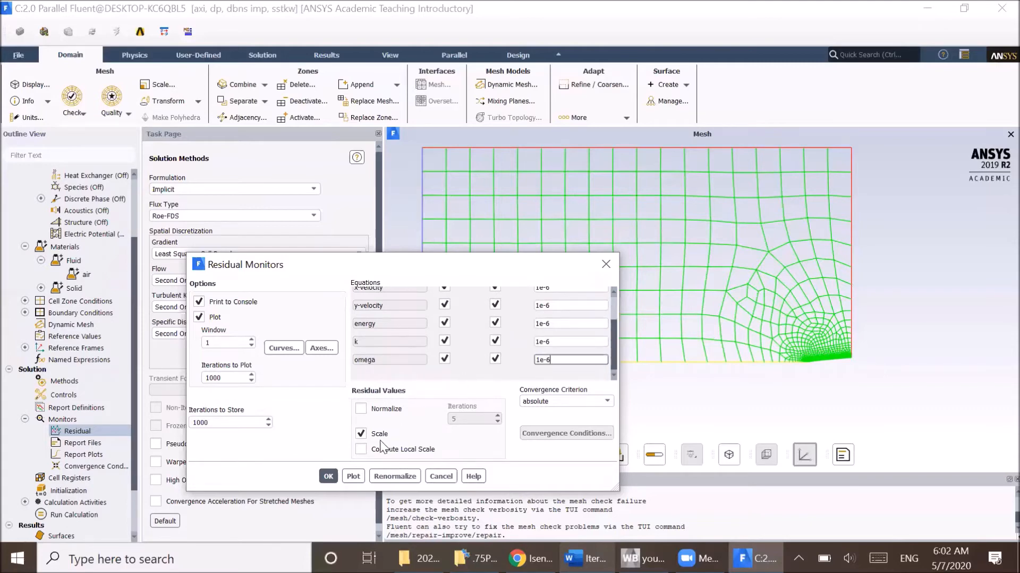
pyautogui.click(328, 477)
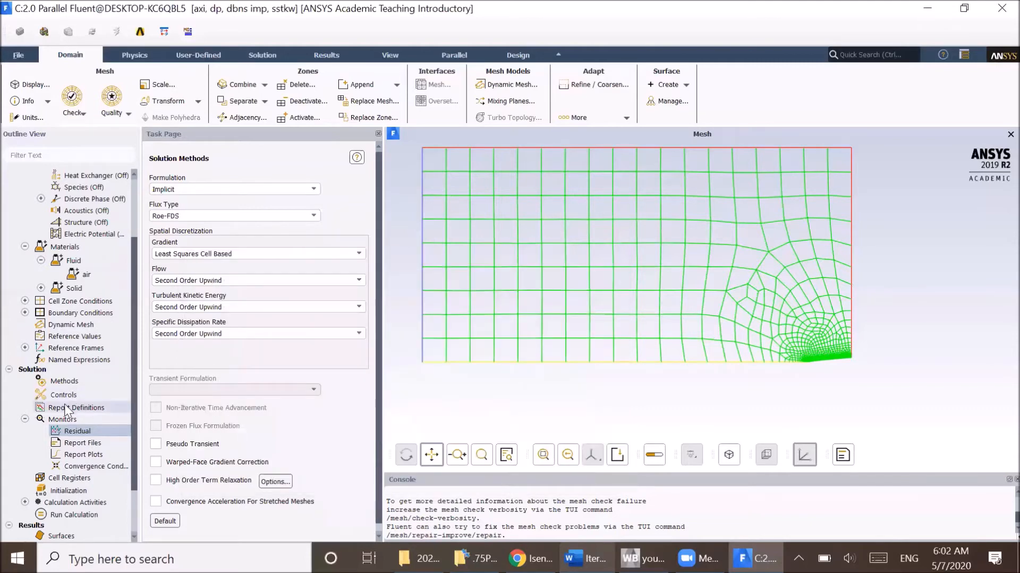
pyautogui.rightClick(68, 408)
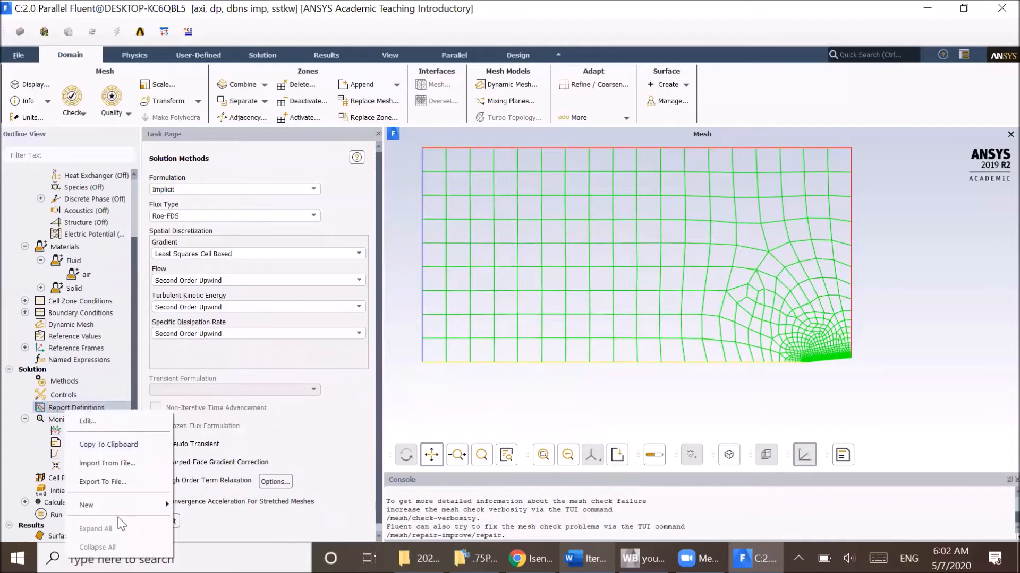
pyautogui.moveTo(123, 508)
pyautogui.moveTo(211, 511)
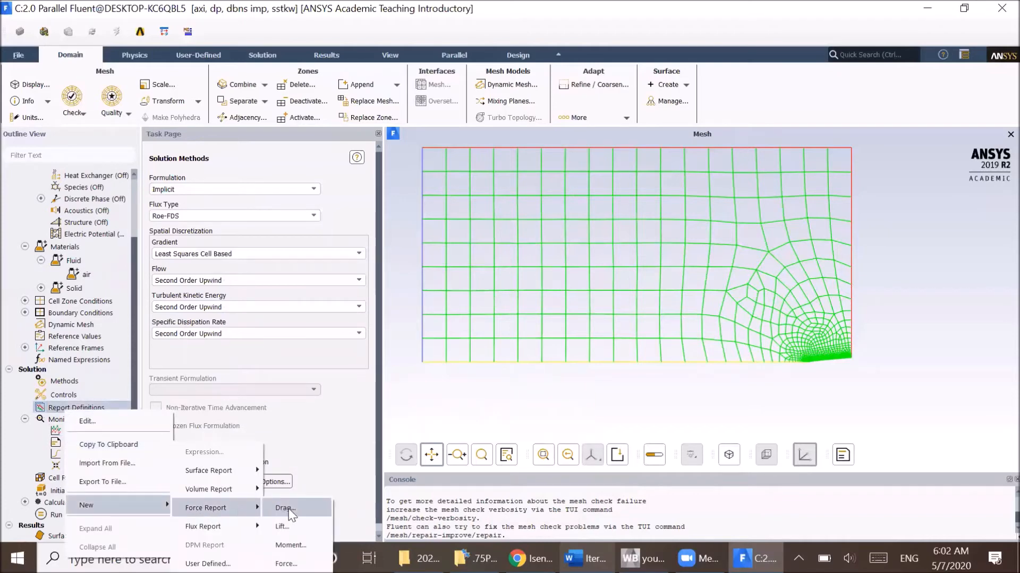
pyautogui.click(42, 412)
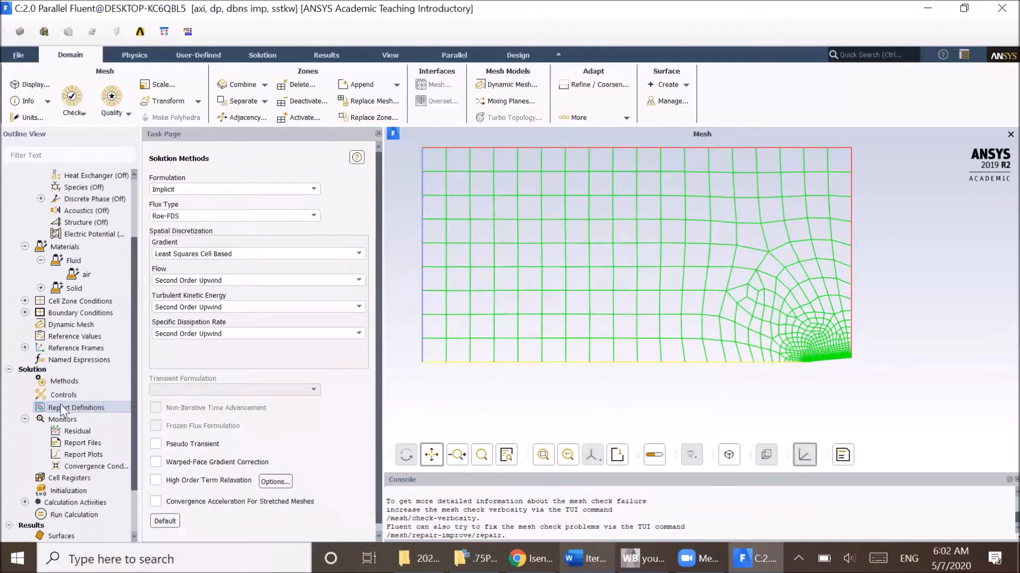
# Step: Start a new drag coefficient report definition, name it drag-coef, and select nose as its wall zone
pyautogui.rightClick(98, 408)
pyautogui.moveTo(152, 502)
pyautogui.moveTo(244, 508)
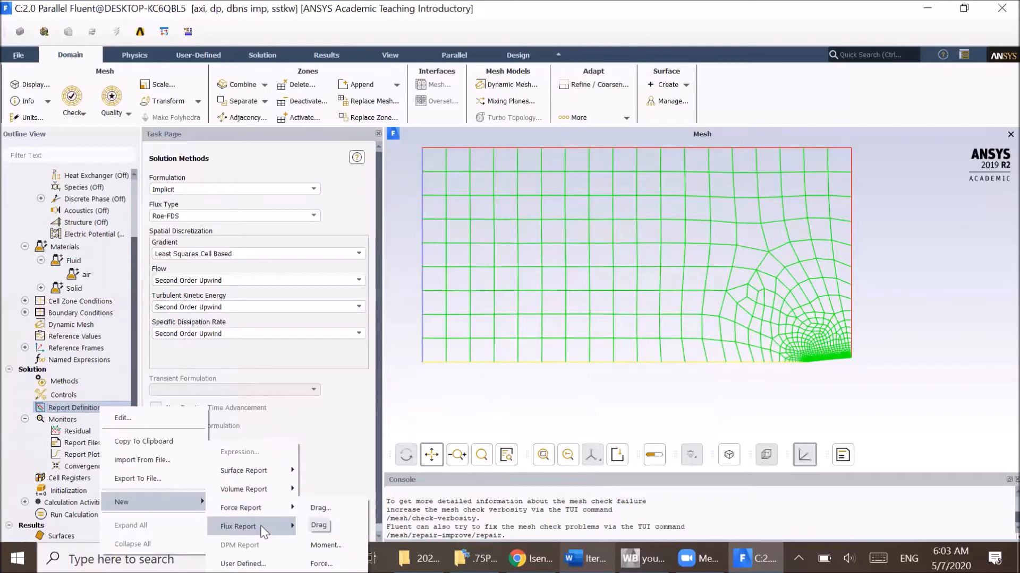
pyautogui.moveTo(261, 527)
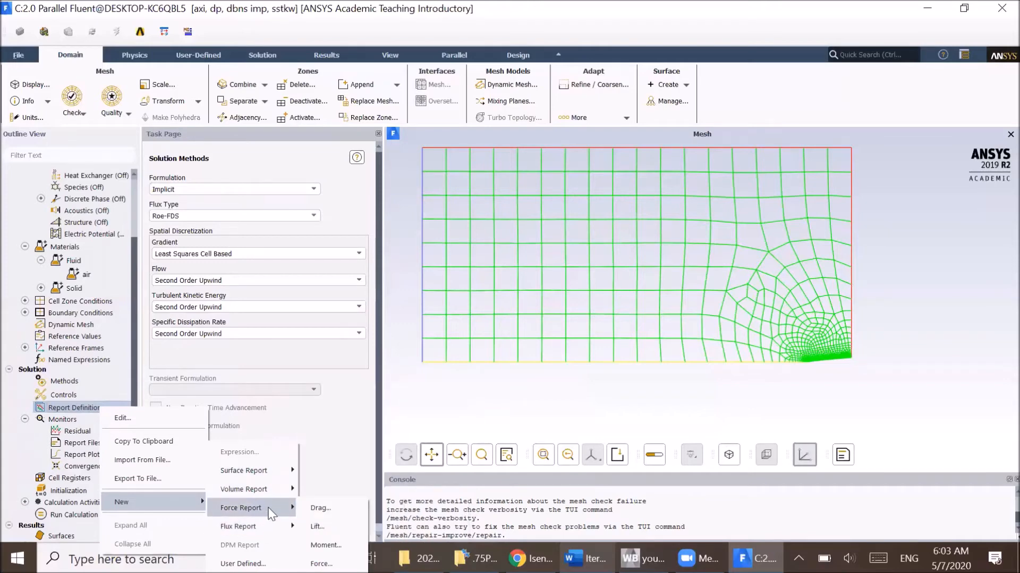
pyautogui.click(338, 508)
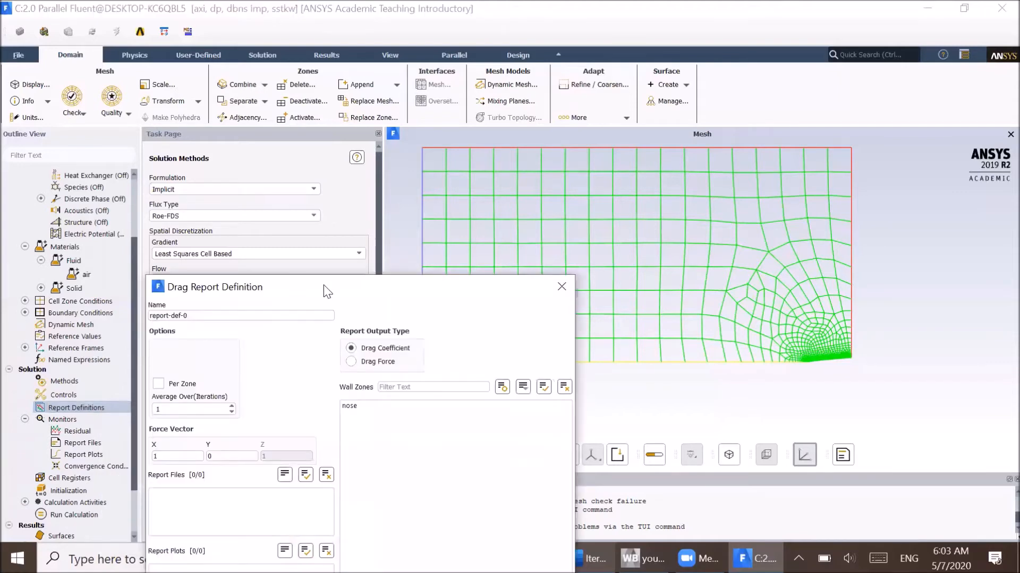
pyautogui.moveTo(326, 291); pyautogui.dragTo(369, 49)
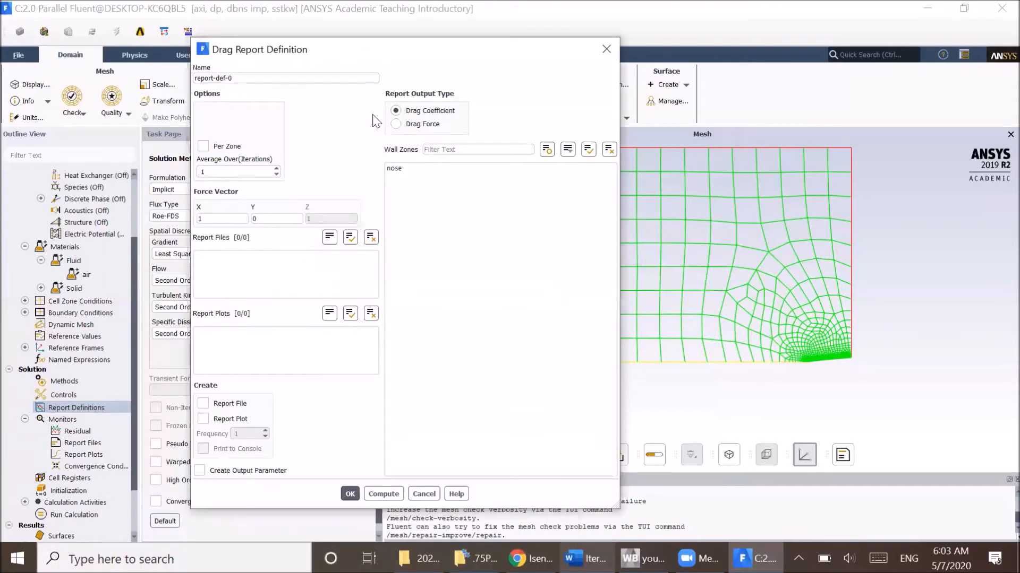
pyautogui.moveTo(248, 78); pyautogui.dragTo(37, 65)
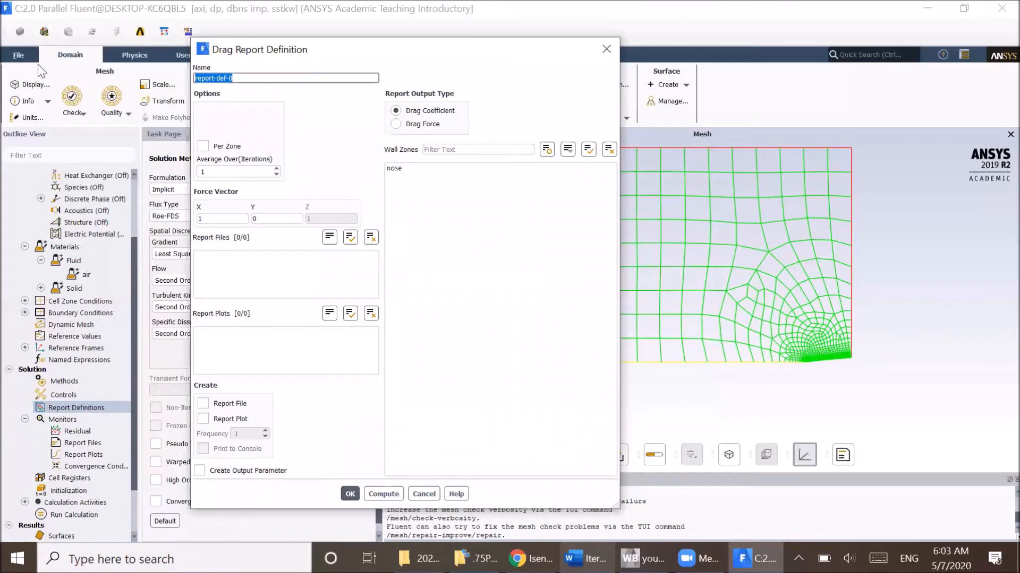
pyautogui.write('drag-coef')
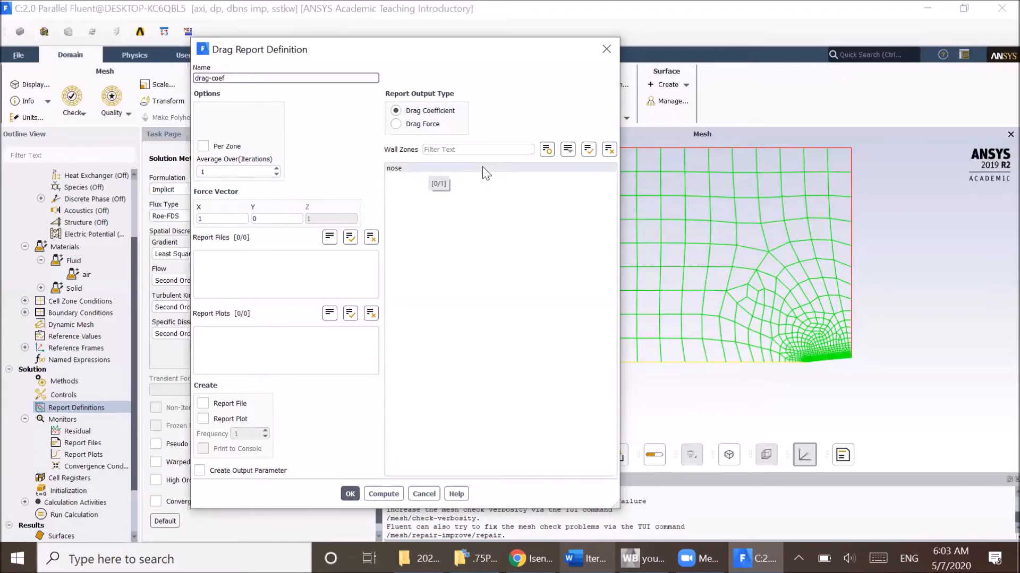
pyautogui.click(451, 170)
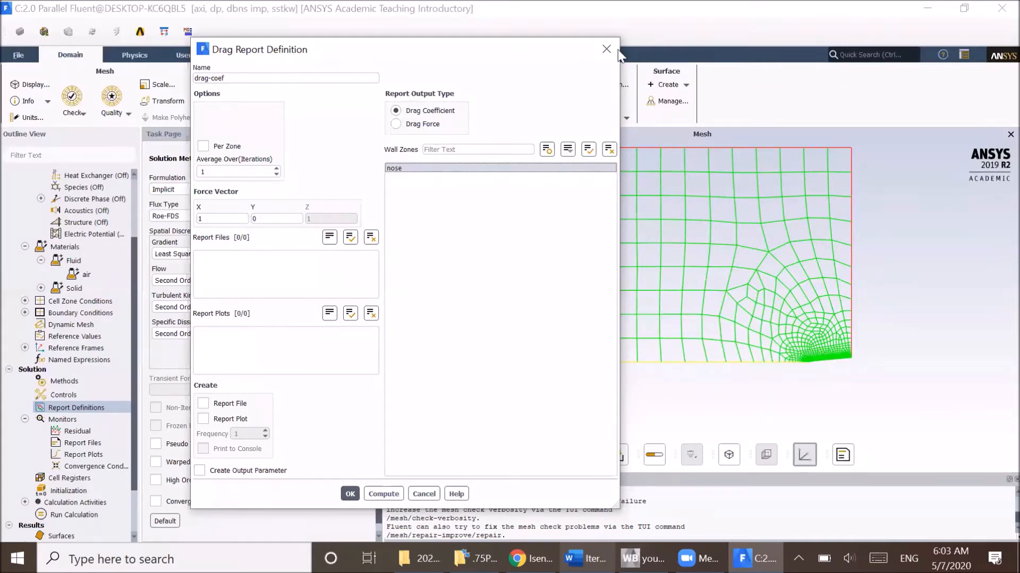
pyautogui.moveTo(459, 318); pyautogui.dragTo(570, 312)
pyautogui.moveTo(544, 294)
pyautogui.mouseDown()
pyautogui.moveTo(557, 324)
pyautogui.moveTo(544, 334)
pyautogui.mouseUp()
pyautogui.click(664, 117)
pyautogui.click(664, 118)
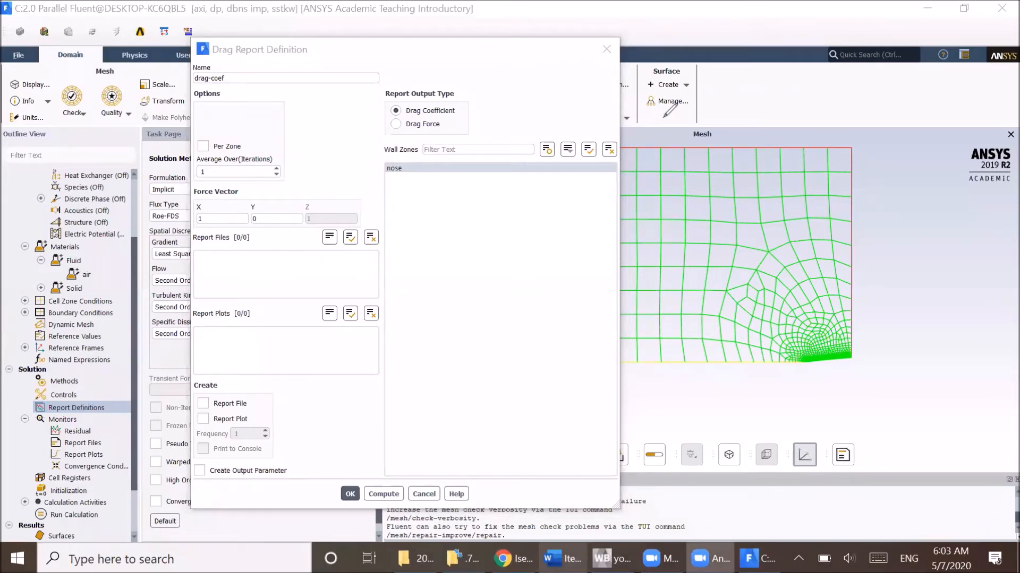
pyautogui.click(664, 117)
# Step: Enable the report file, report plot and console printing for the drag-coef report, and save the definition
pyautogui.click(233, 408)
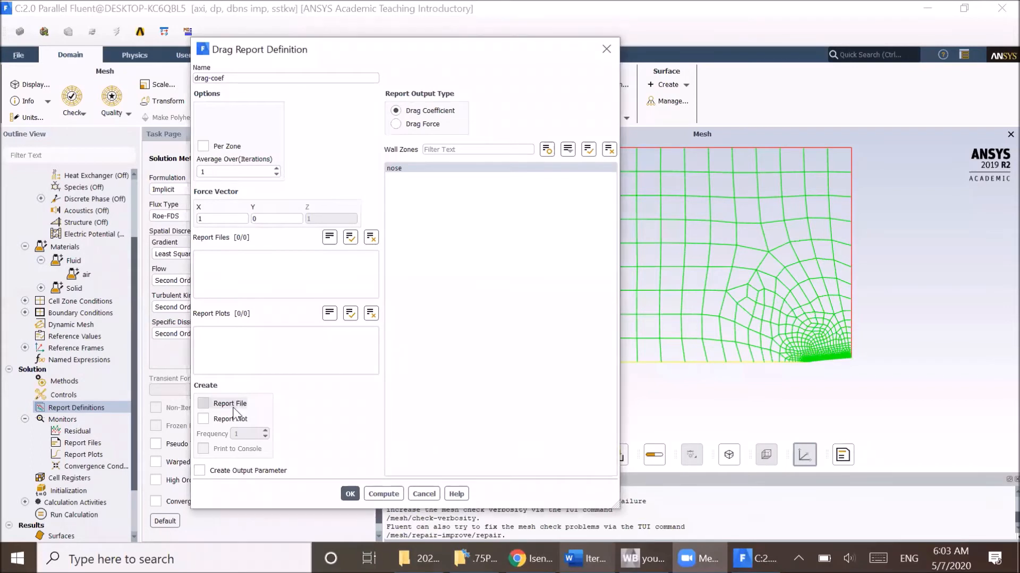
pyautogui.click(233, 419)
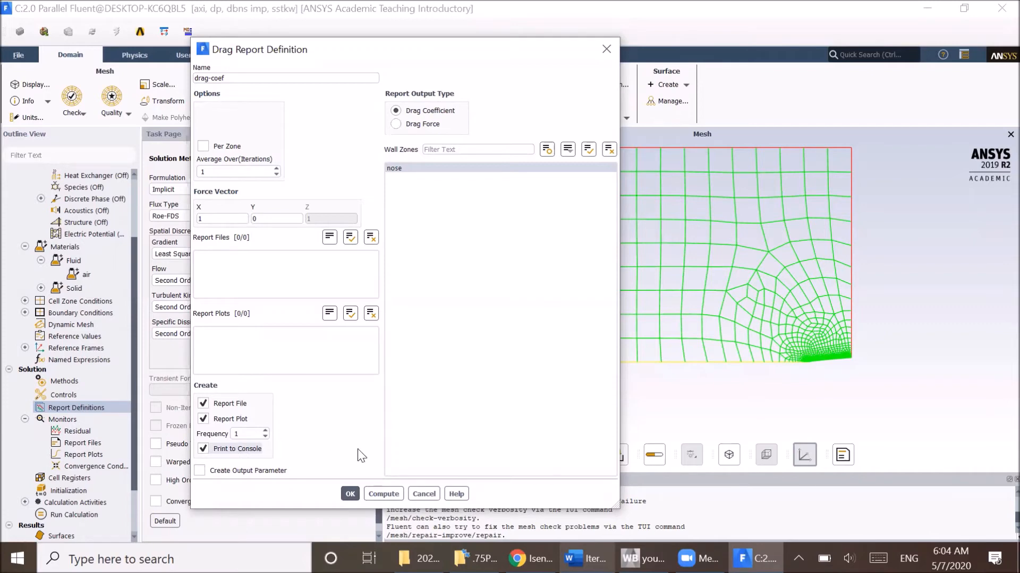
pyautogui.click(350, 494)
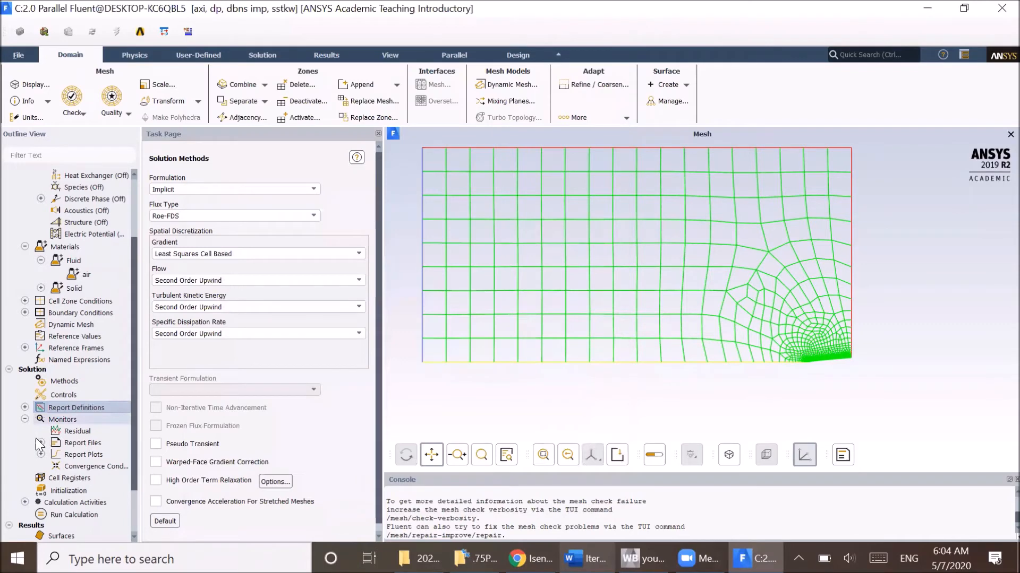
# Step: Initialize the solution with Standard Initialization, computing the initial values from the inlet
pyautogui.scroll(-3, 41, 443)
pyautogui.click(62, 432)
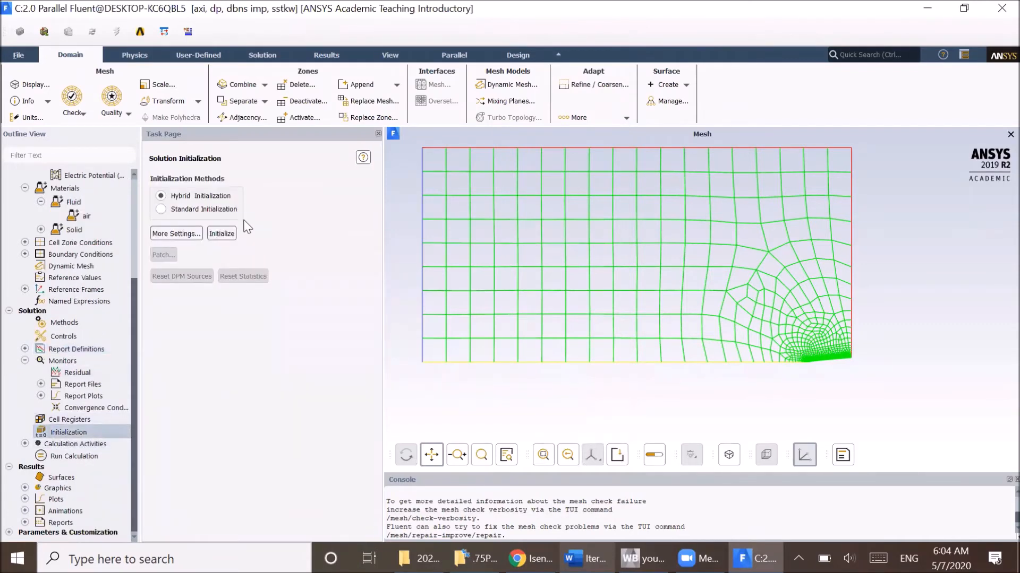
pyautogui.click(229, 211)
pyautogui.click(330, 239)
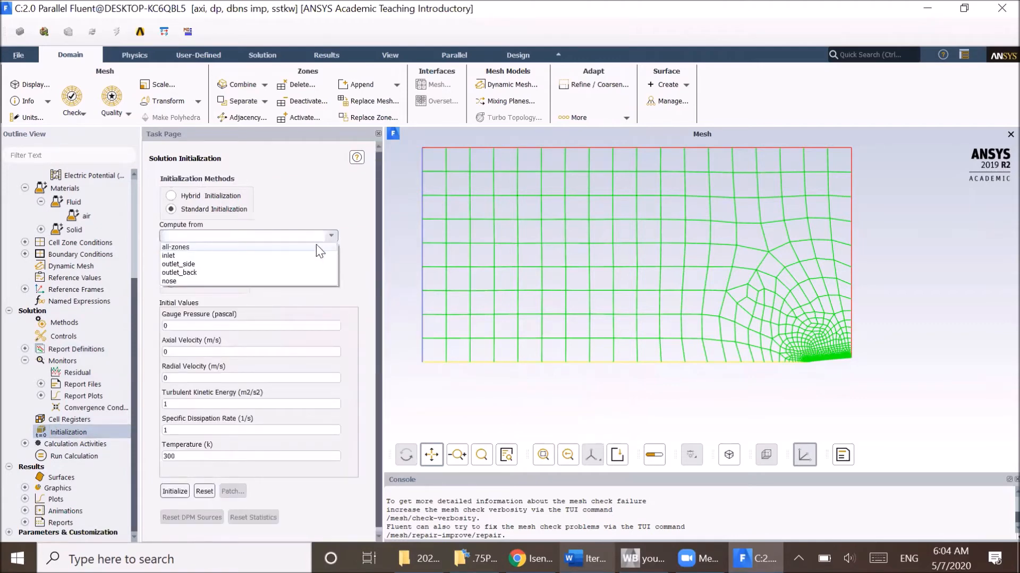
pyautogui.click(302, 251)
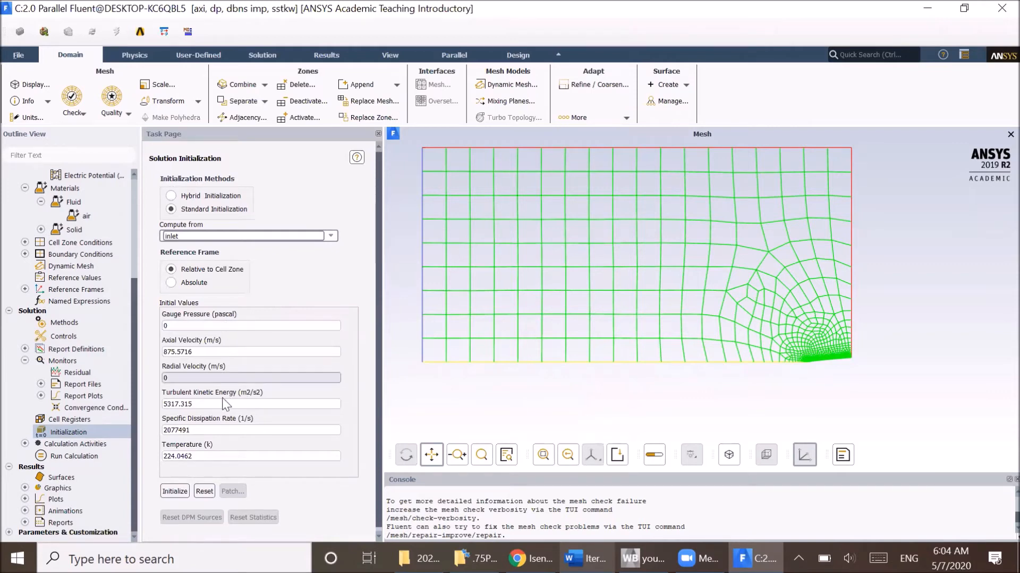
pyautogui.click(175, 491)
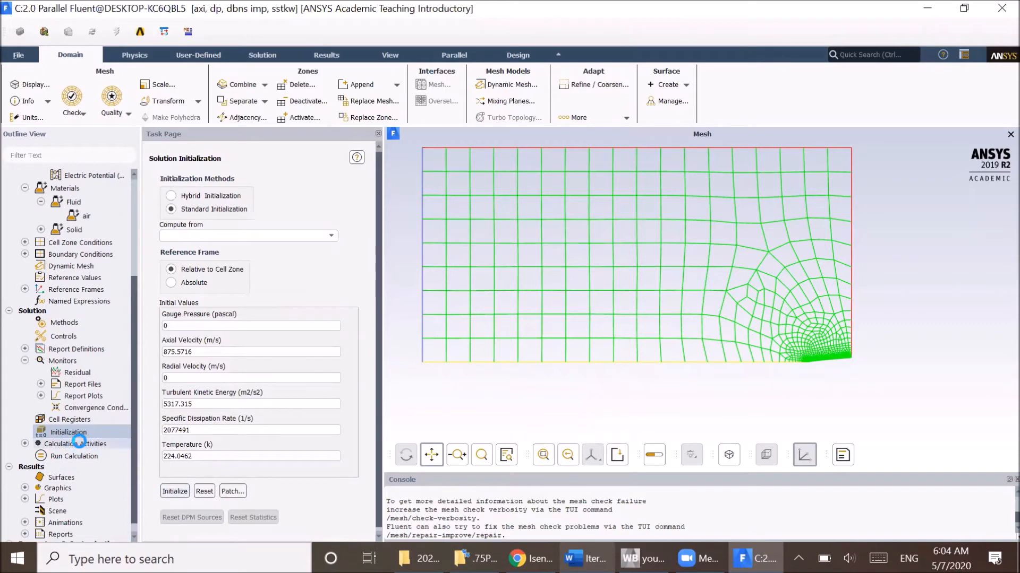
# Step: Create and display a filled Mach Number contour of the initialized flow, shift it clear of the legend, and close the contour settings
pyautogui.scroll(-1, 69, 454)
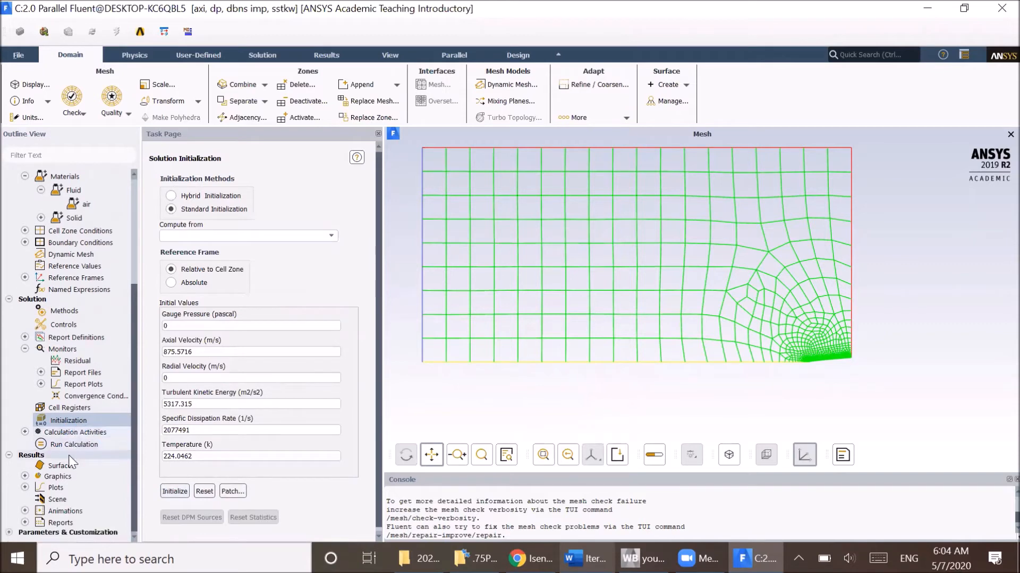
pyautogui.click(24, 475)
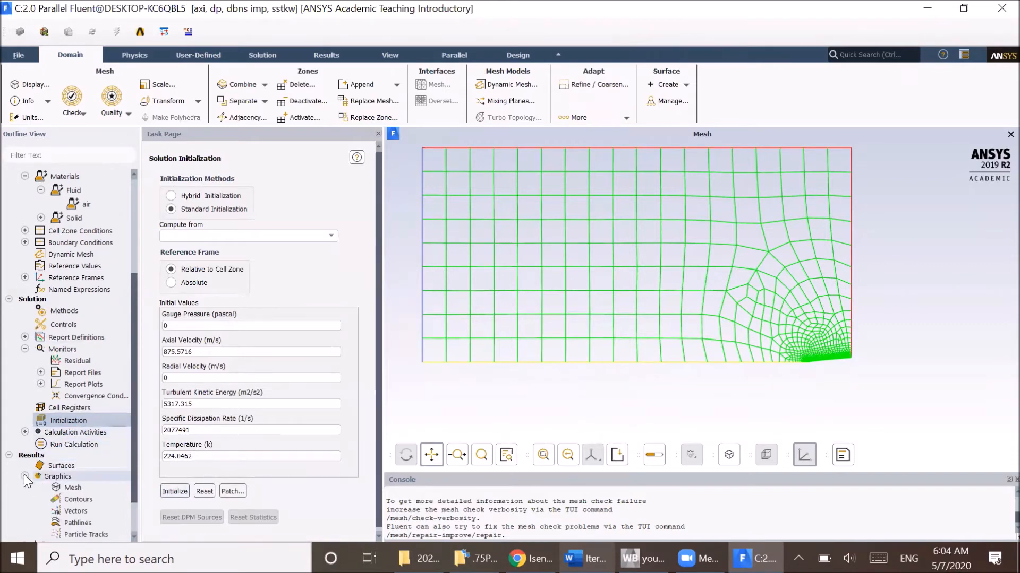
pyautogui.doubleClick(70, 499)
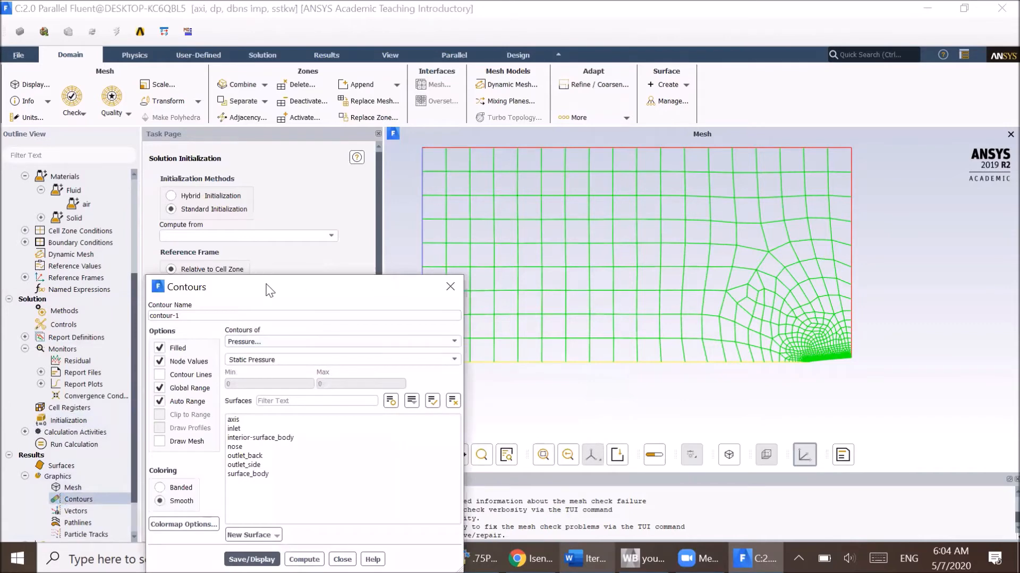
pyautogui.moveTo(271, 291); pyautogui.dragTo(222, 170)
pyautogui.click(292, 221)
pyautogui.click(249, 251)
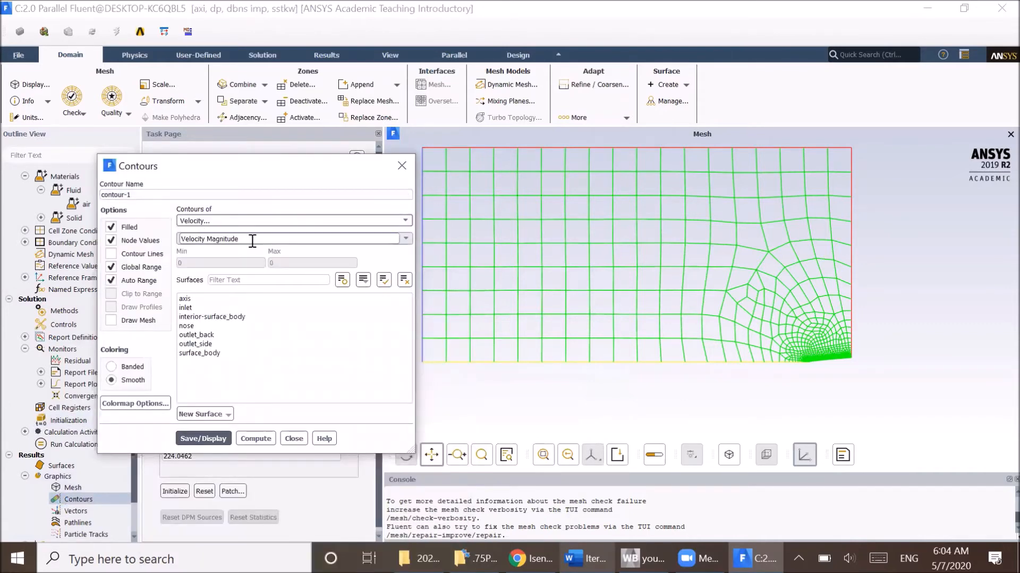
pyautogui.click(407, 239)
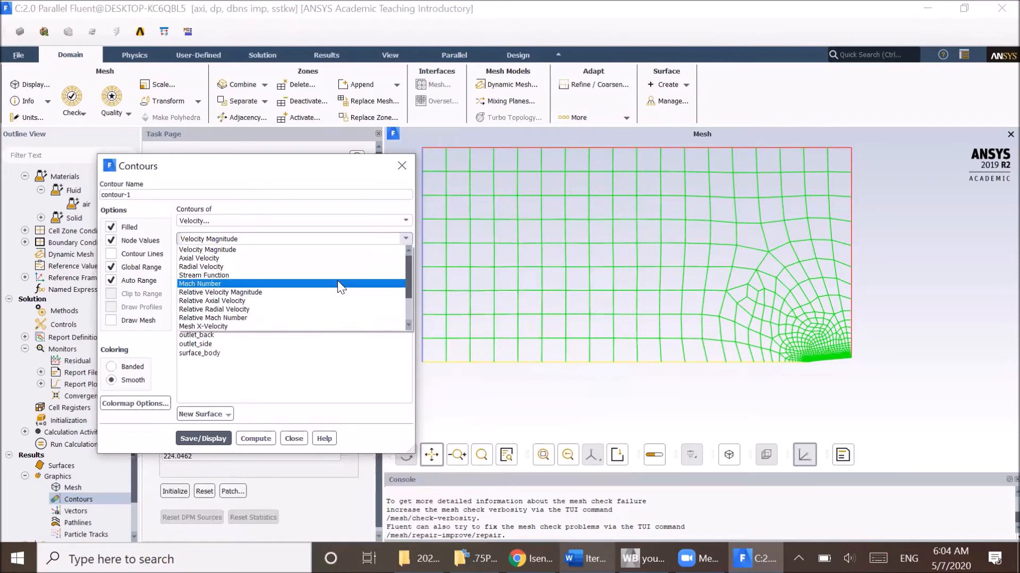
pyautogui.click(208, 285)
pyautogui.click(214, 439)
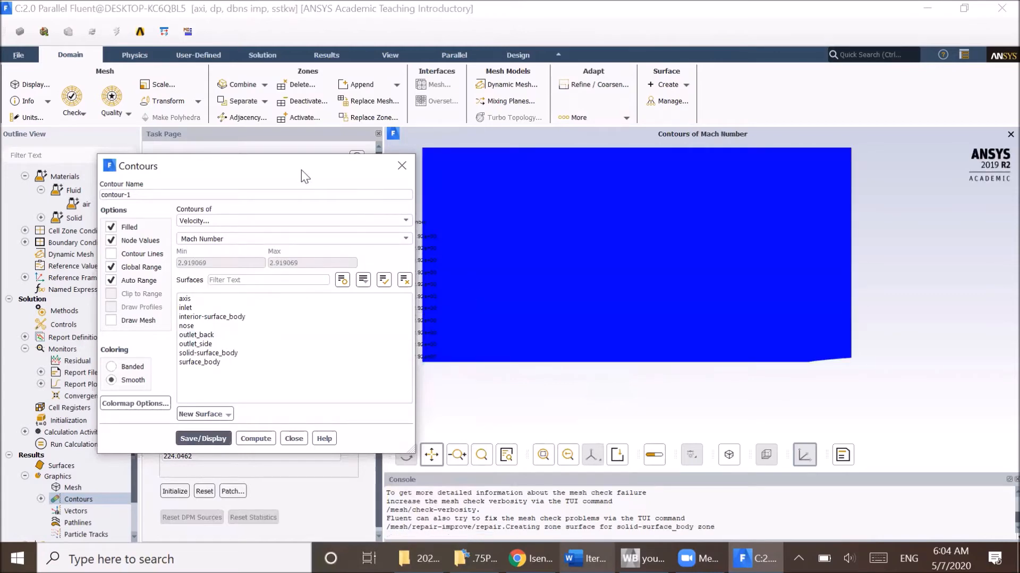
pyautogui.moveTo(301, 170); pyautogui.dragTo(264, 162)
pyautogui.moveTo(486, 363); pyautogui.dragTo(546, 371)
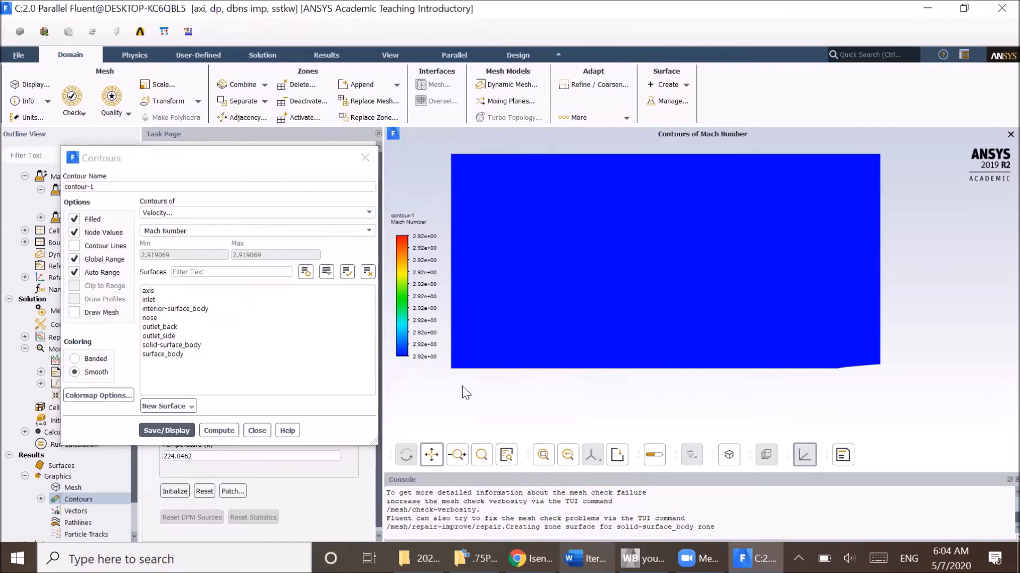
pyautogui.click(257, 430)
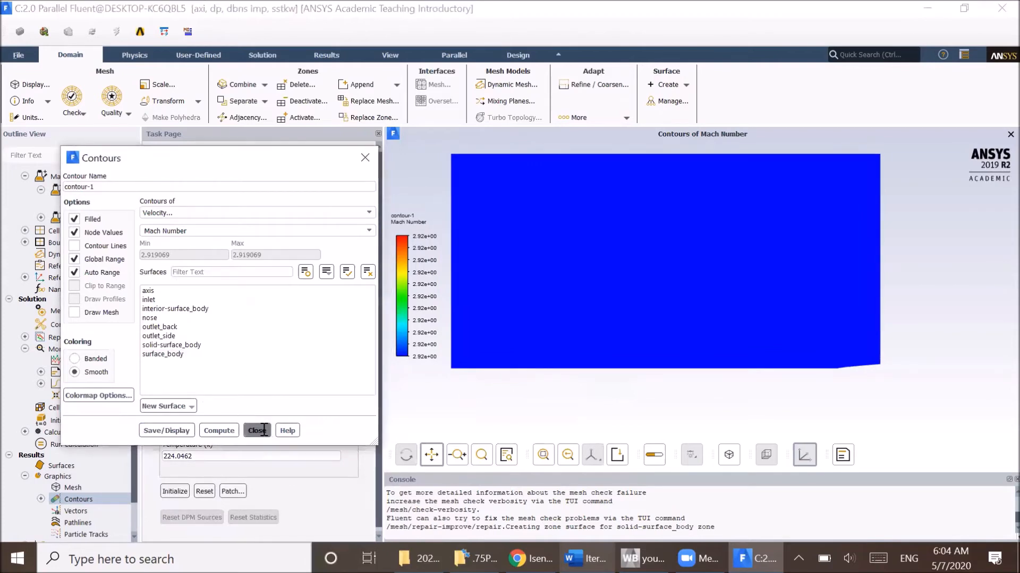
# Step: Set the number of iterations to 1000 and run the calculation
pyautogui.click(83, 445)
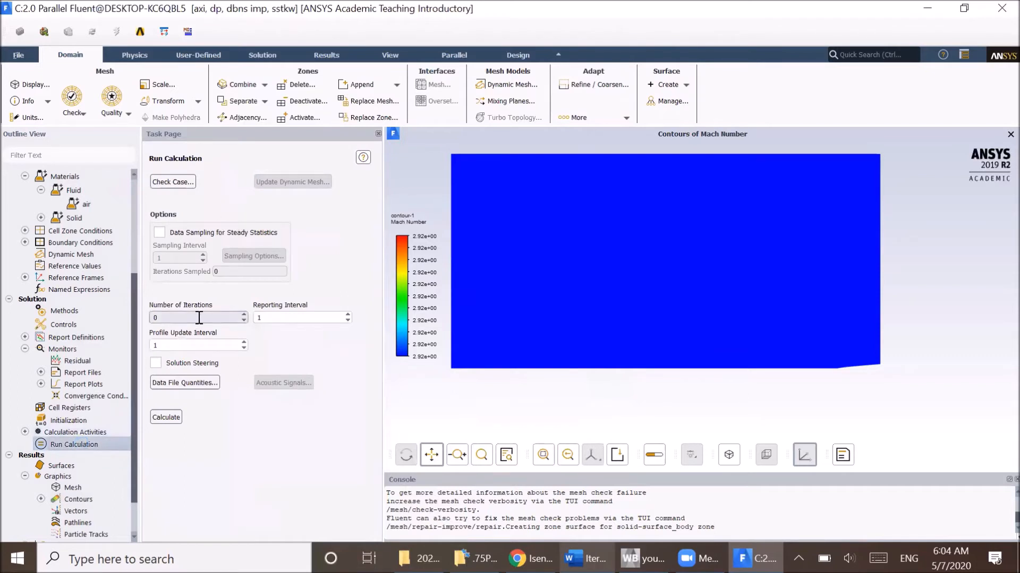
pyautogui.doubleClick(227, 317)
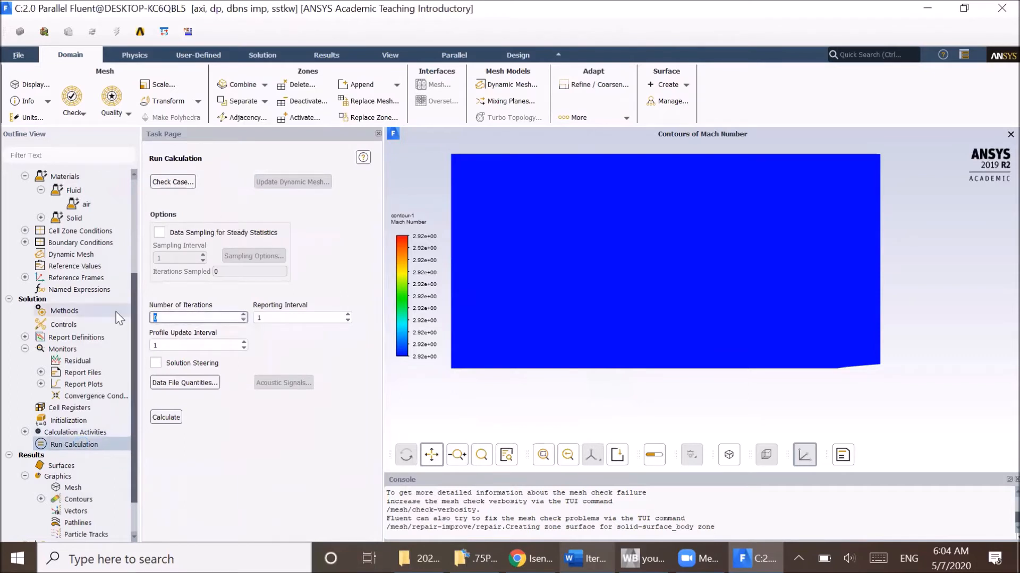
pyautogui.write('1000')
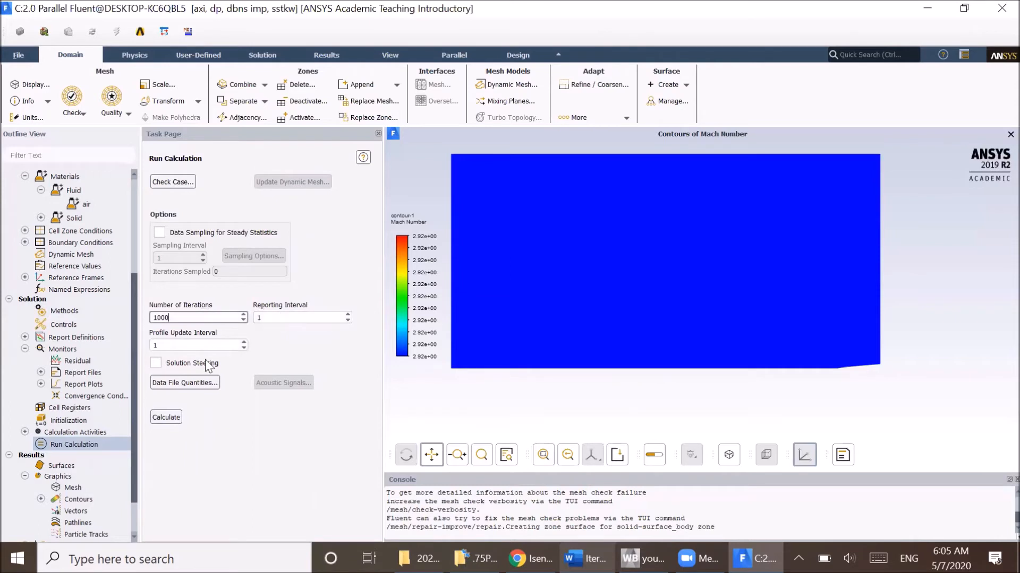
pyautogui.click(167, 416)
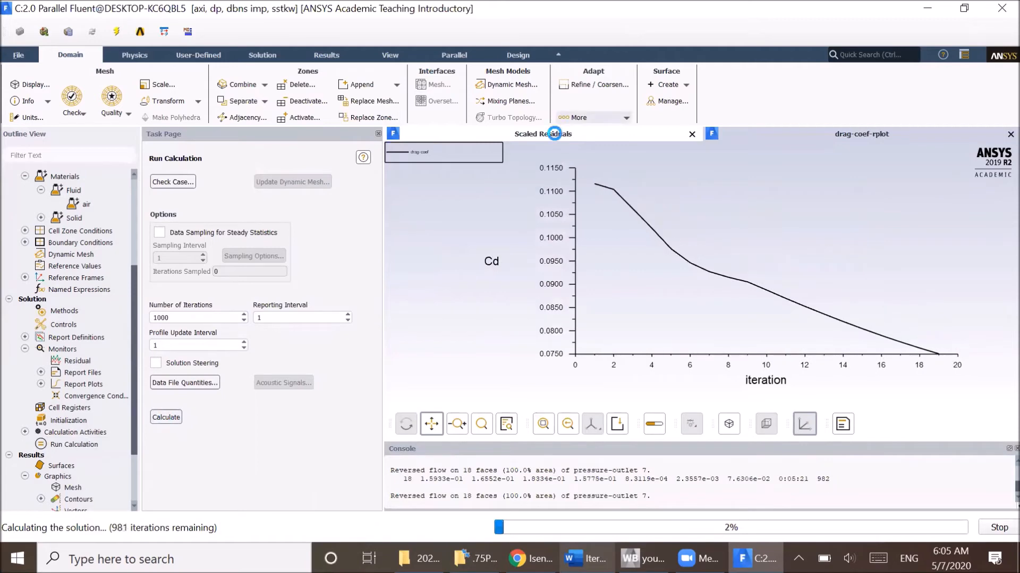
# Step: Examine the convergence of the scaled residuals and the drag-coef plot, and expand the list of saved contours
pyautogui.click(556, 136)
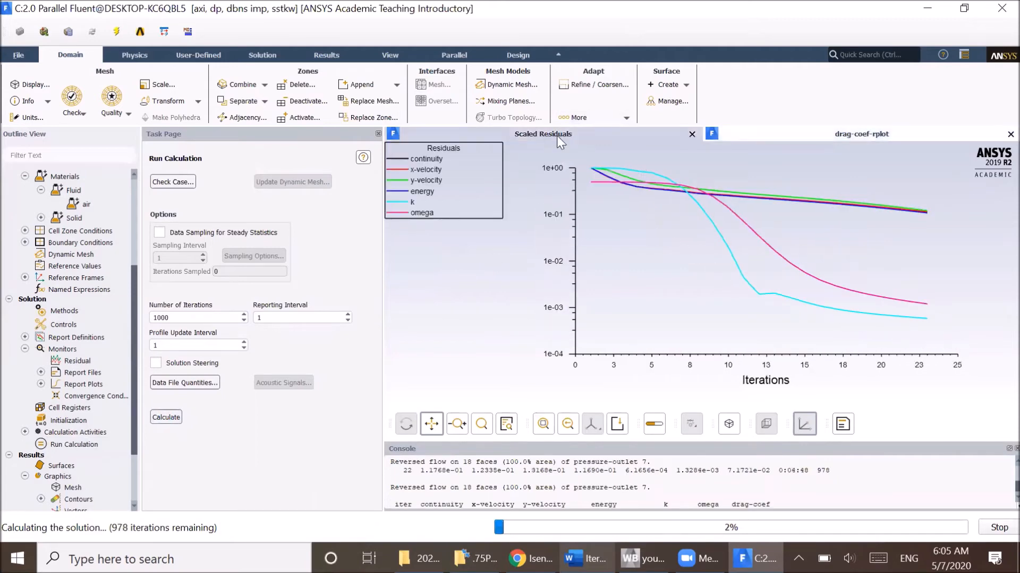
pyautogui.click(736, 134)
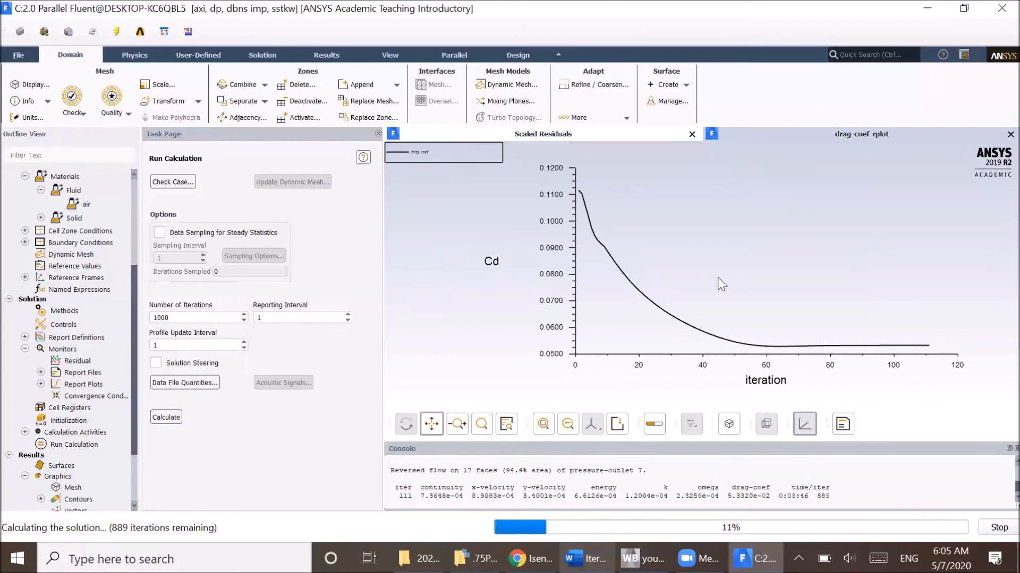
pyautogui.click(601, 135)
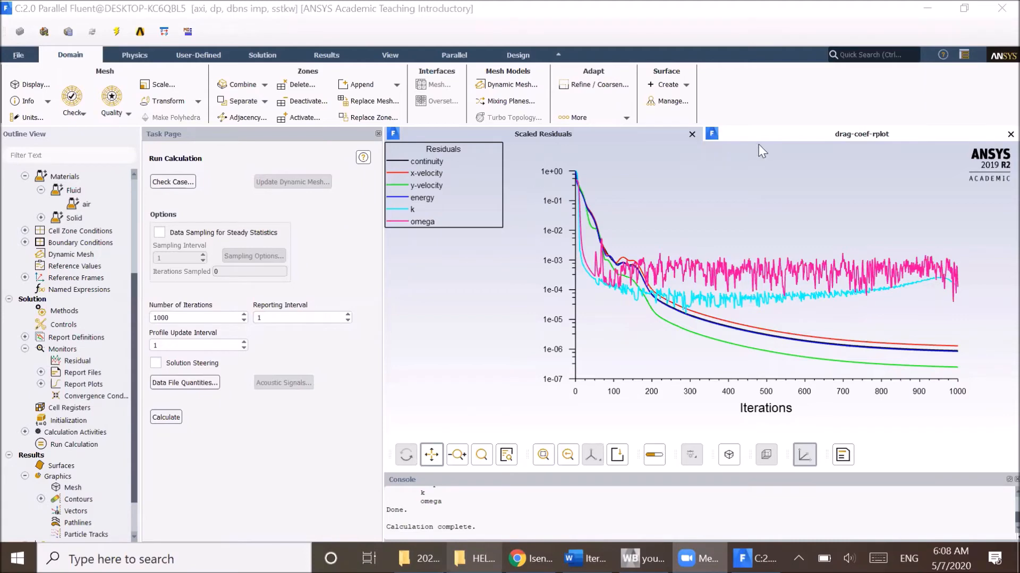
pyautogui.click(772, 140)
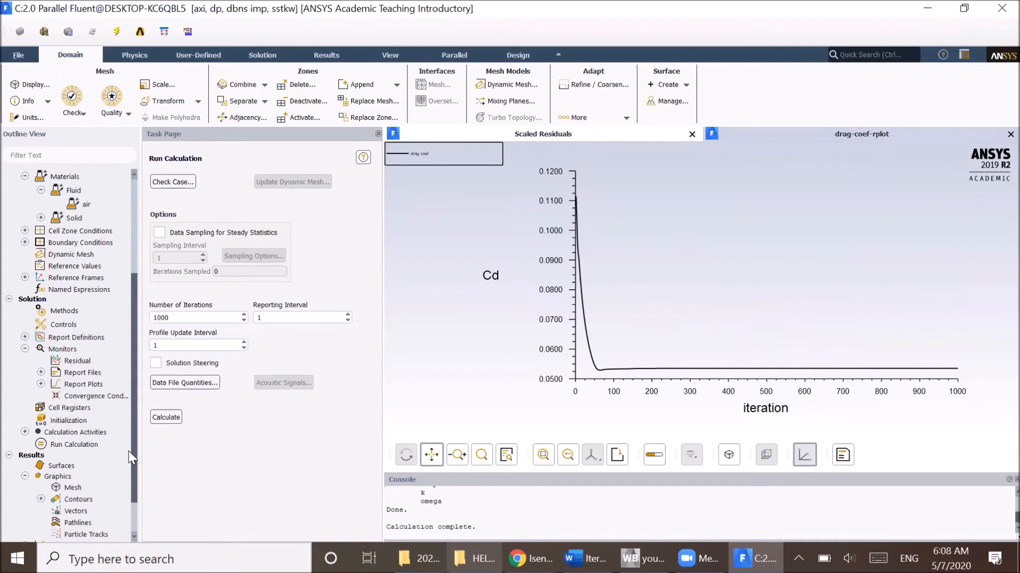
pyautogui.scroll(-2, 135, 502)
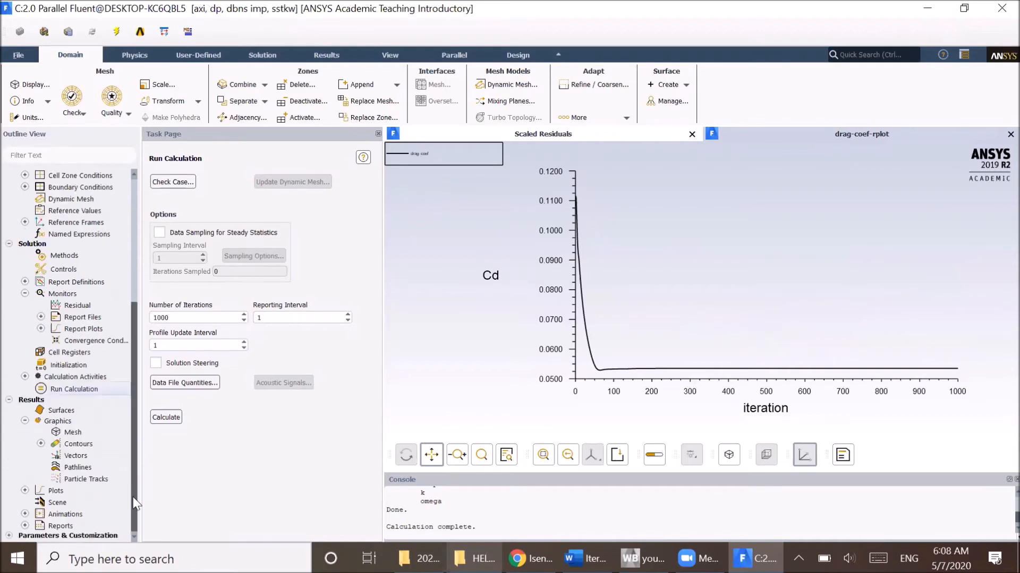
pyautogui.click(40, 444)
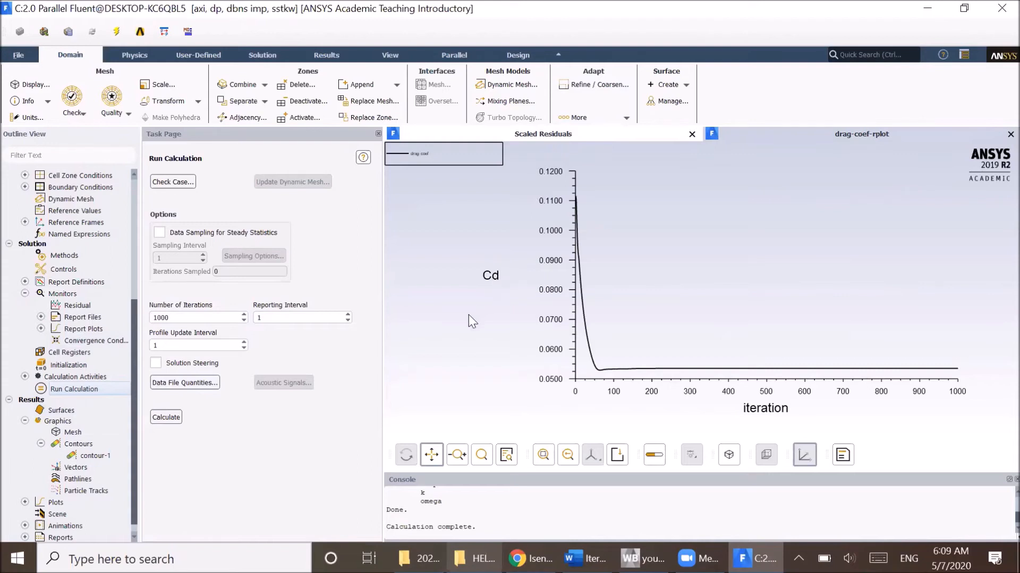
# Step: Open the mesh adaption controls and start a new field variable cell register based on Velocity
pyautogui.click(596, 85)
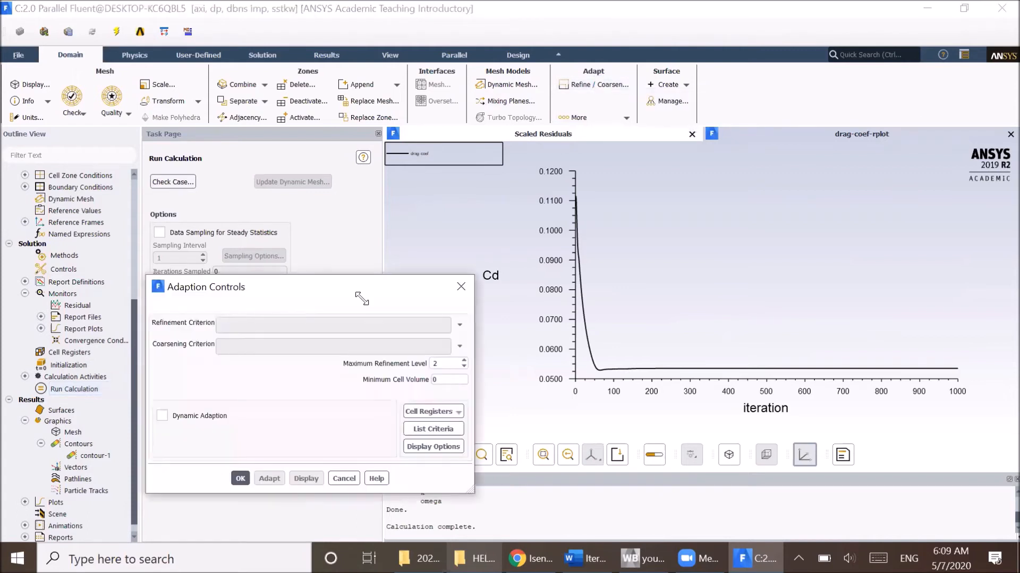
pyautogui.moveTo(348, 287); pyautogui.dragTo(328, 214)
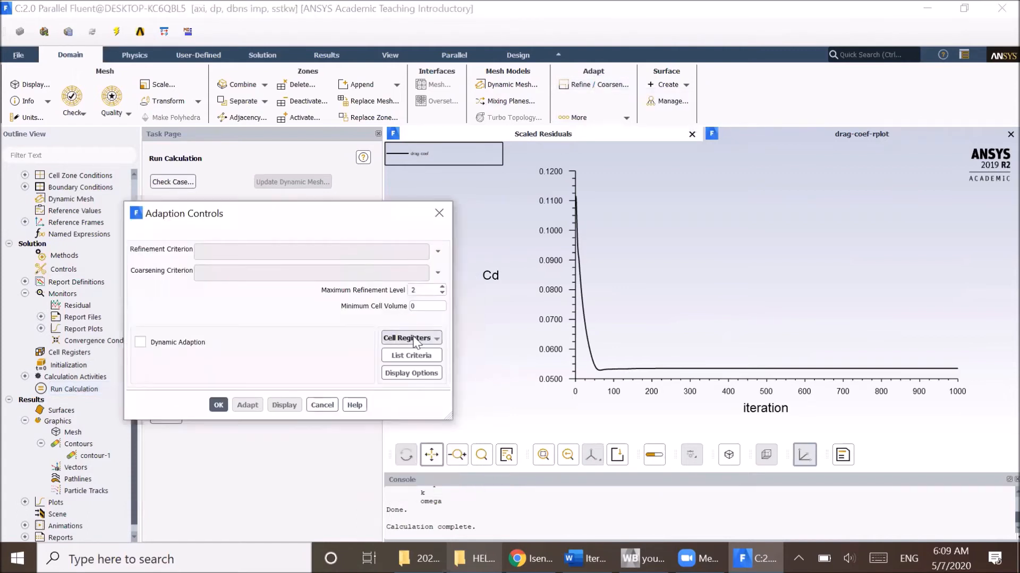
pyautogui.click(412, 338)
pyautogui.moveTo(422, 353)
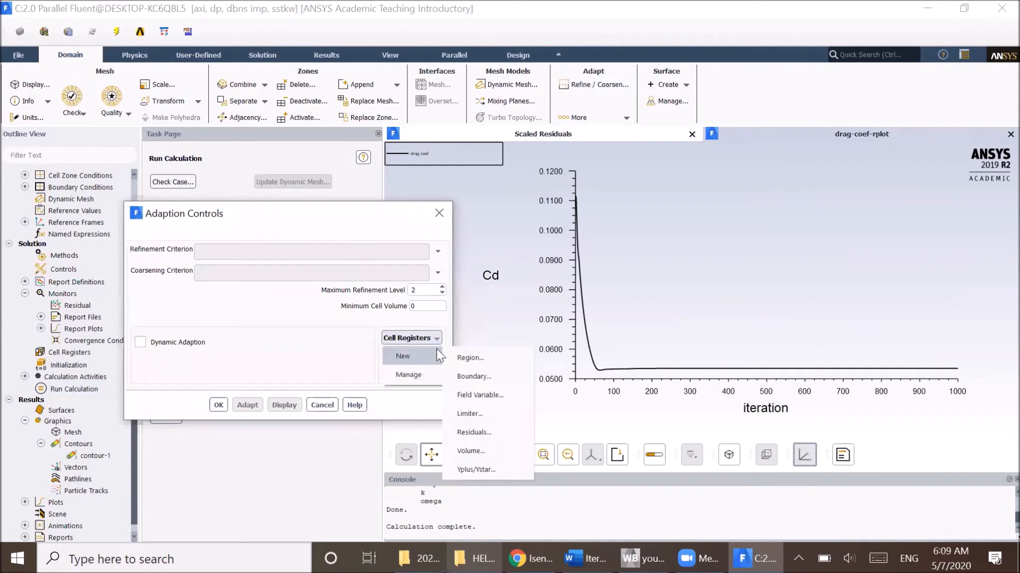
pyautogui.click(513, 393)
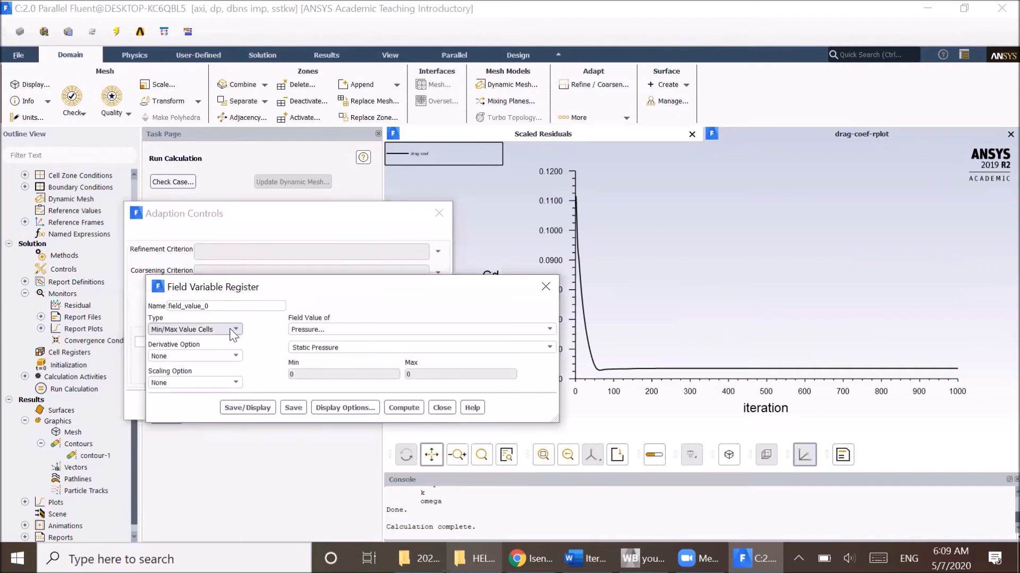
pyautogui.click(333, 330)
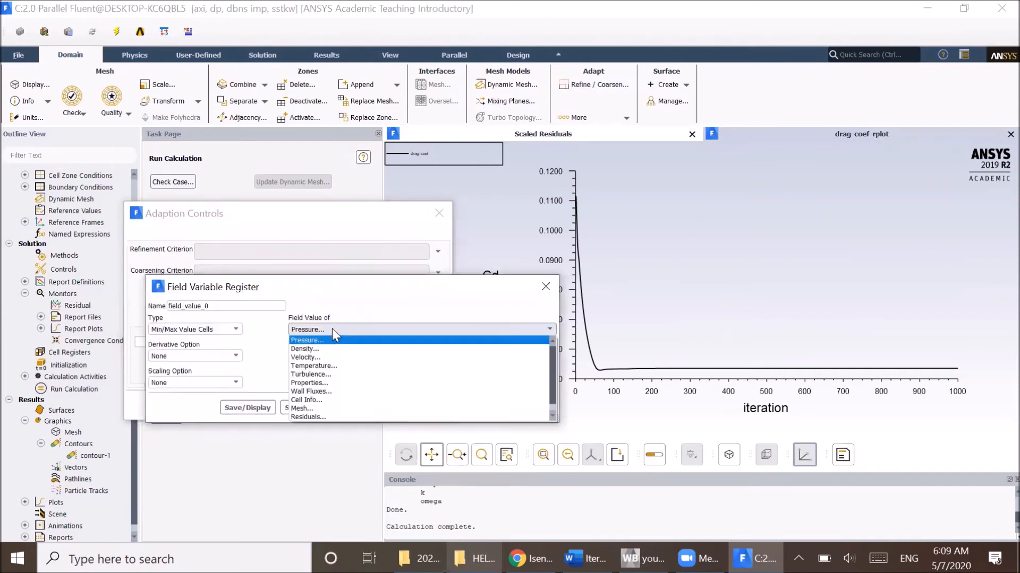
pyautogui.click(353, 358)
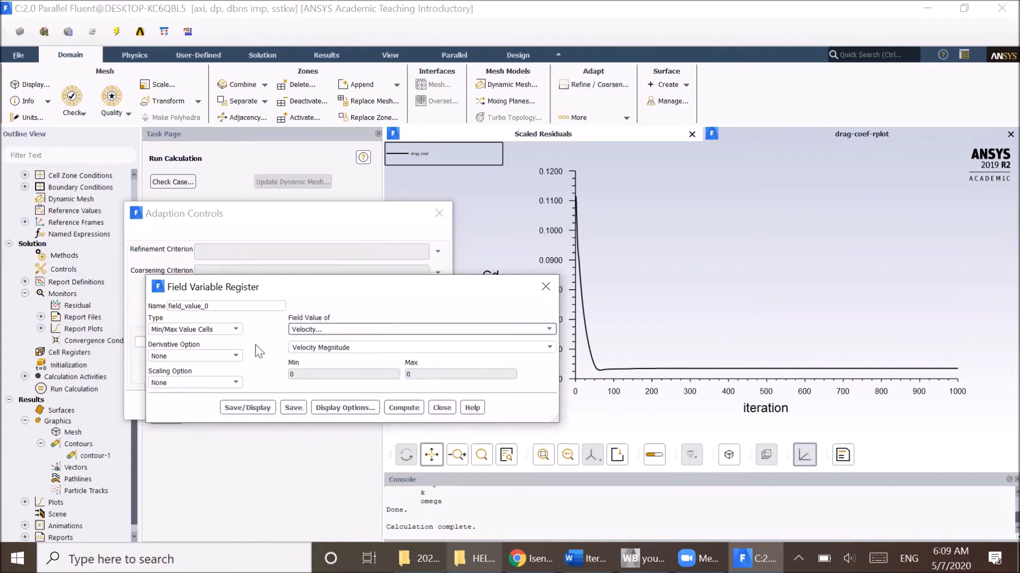
# Step: Set the register's type to Cells More Than and its derivative option to Gradient
pyautogui.click(199, 329)
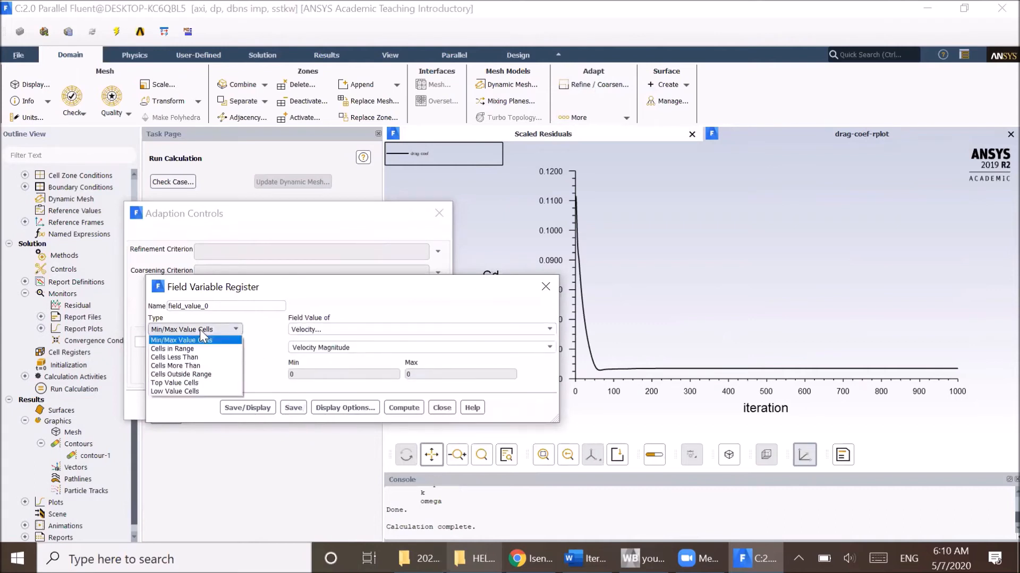
pyautogui.click(214, 366)
pyautogui.click(193, 355)
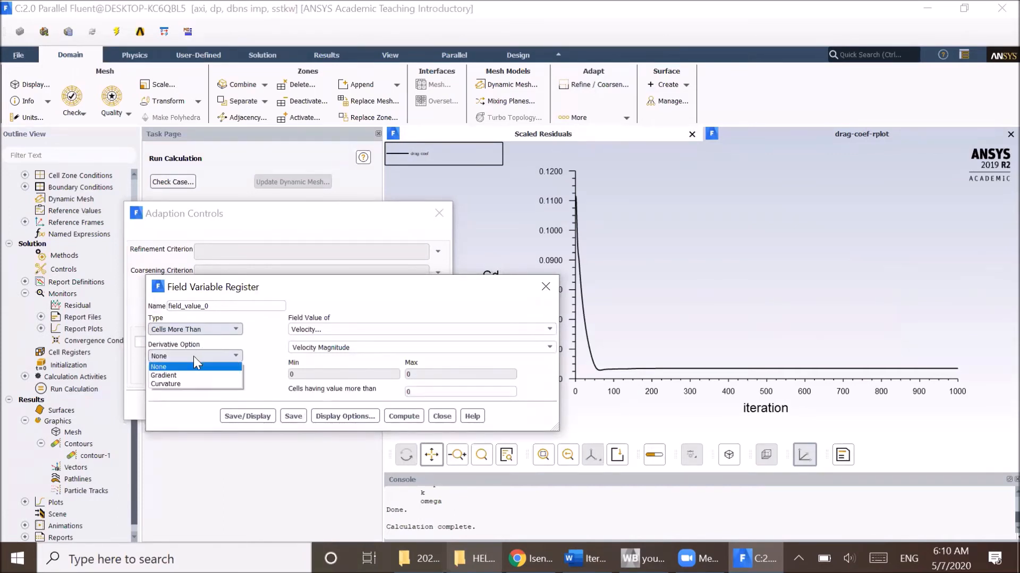
pyautogui.click(191, 375)
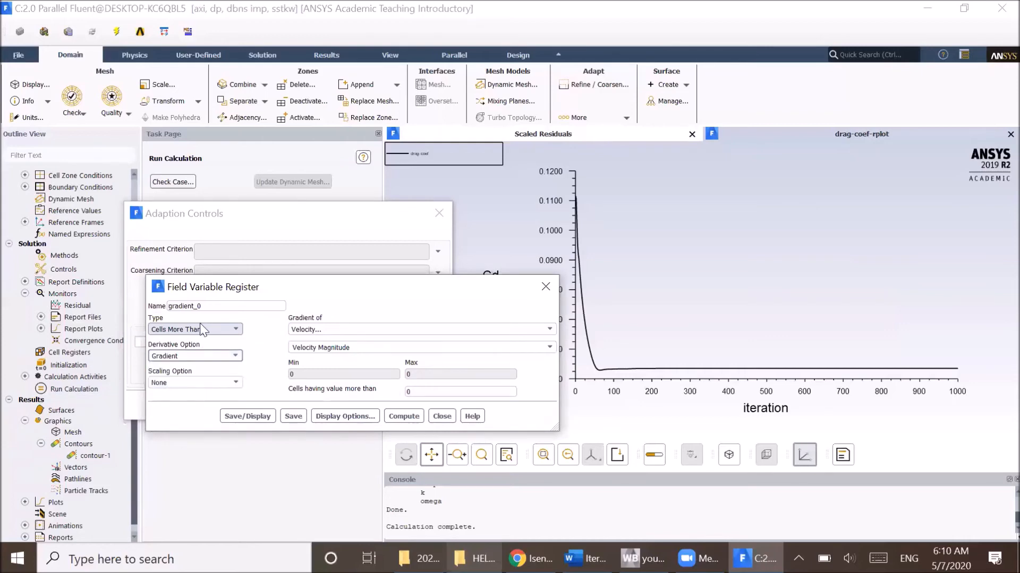
# Step: Scale the velocity gradient register by global average, set its lower threshold to 1, and save and display the marked cells
pyautogui.click(192, 378)
pyautogui.click(207, 400)
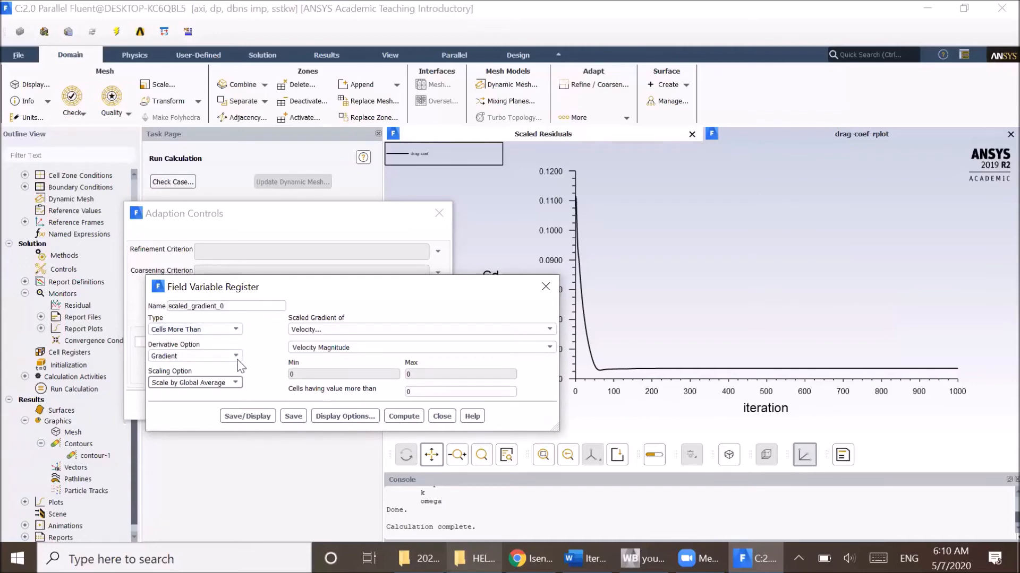
pyautogui.click(422, 392)
pyautogui.moveTo(374, 384); pyautogui.dragTo(351, 361)
pyautogui.write('1')
pyautogui.moveTo(324, 289); pyautogui.dragTo(237, 275)
pyautogui.click(168, 401)
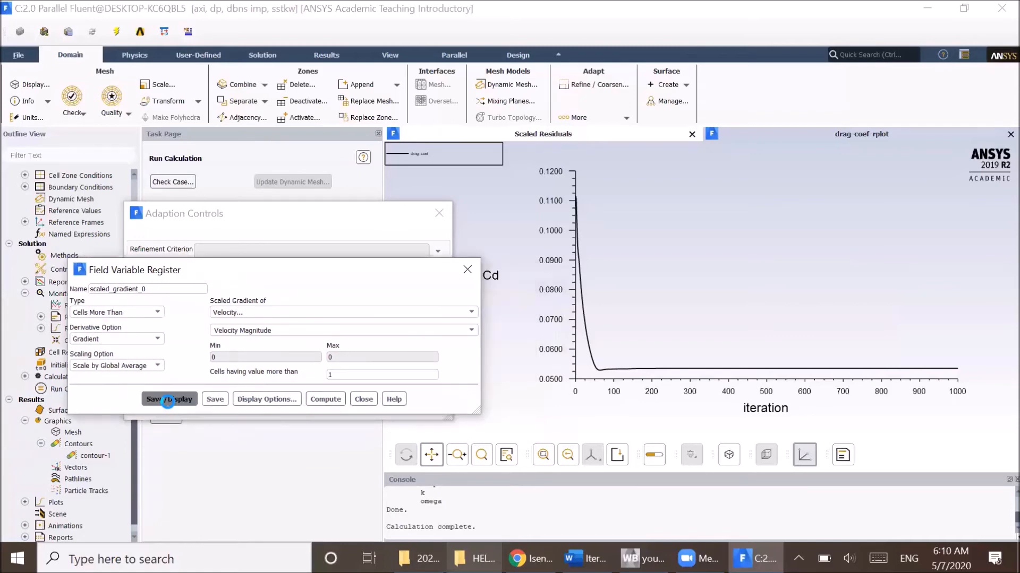
# Step: Inspect the marked cells along the nose, save and display the register again, and close its settings
pyautogui.scroll(8, 802, 368)
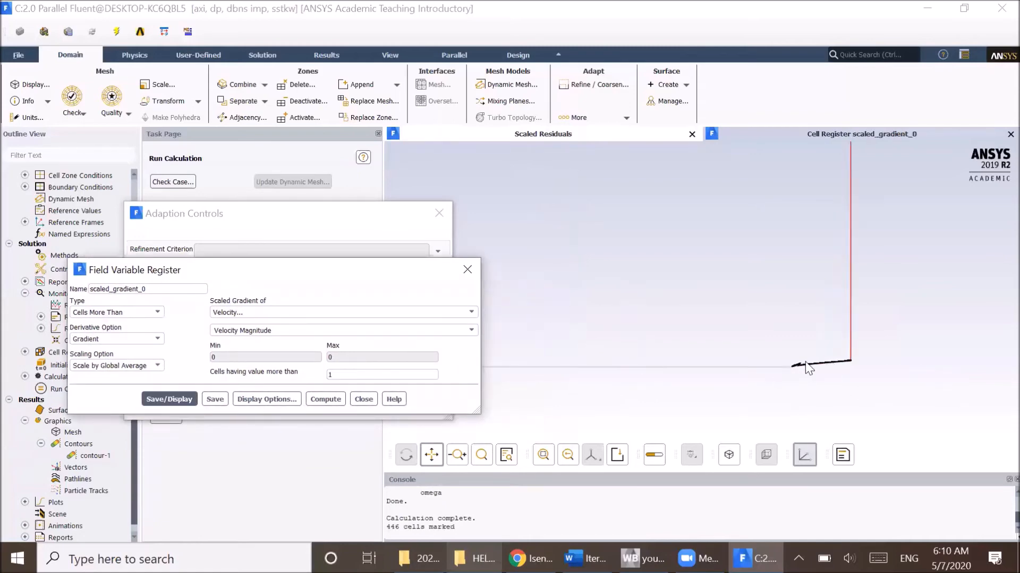
pyautogui.scroll(6, 794, 378)
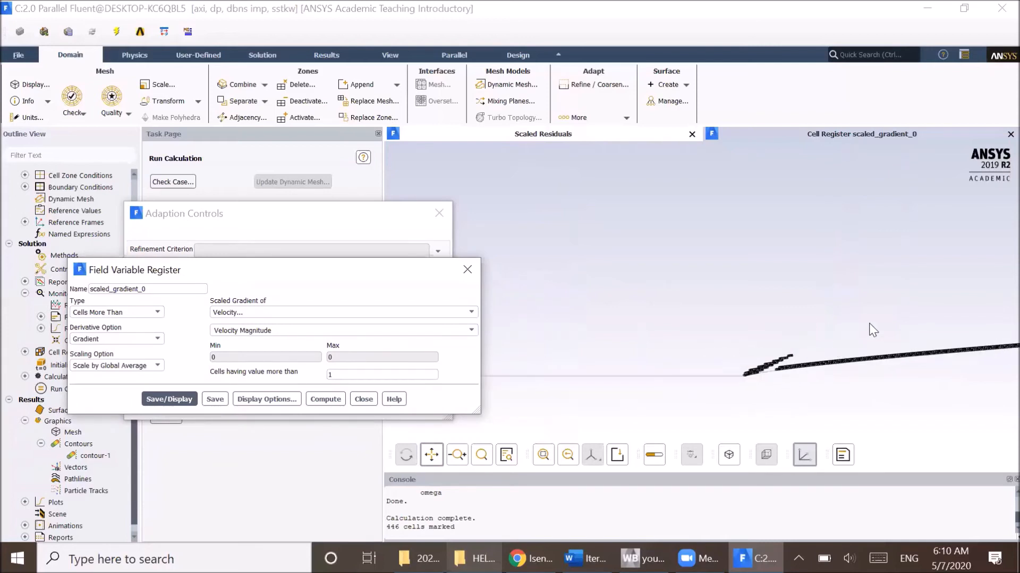
pyautogui.moveTo(873, 330); pyautogui.dragTo(621, 353)
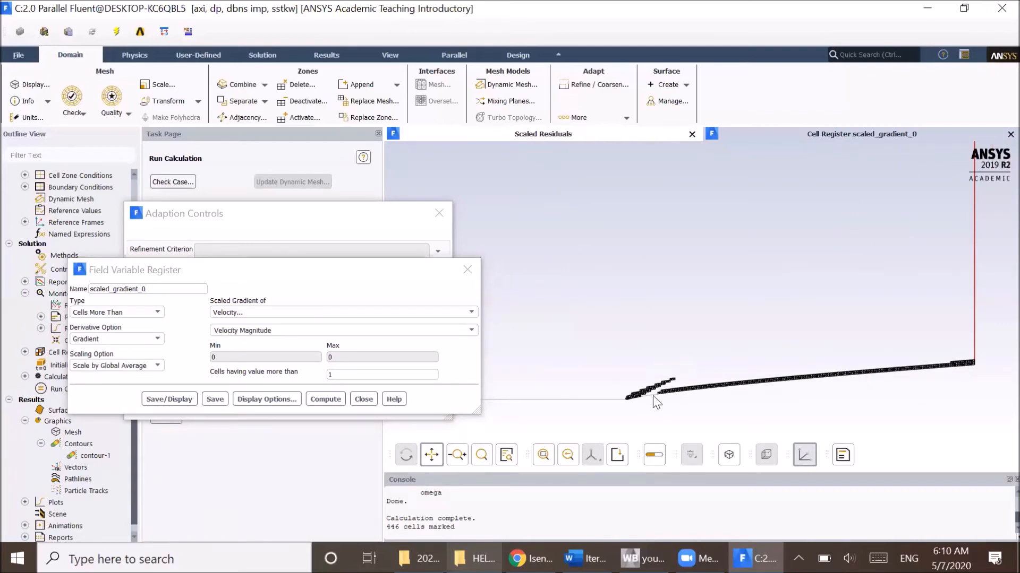
pyautogui.scroll(-3, 686, 393)
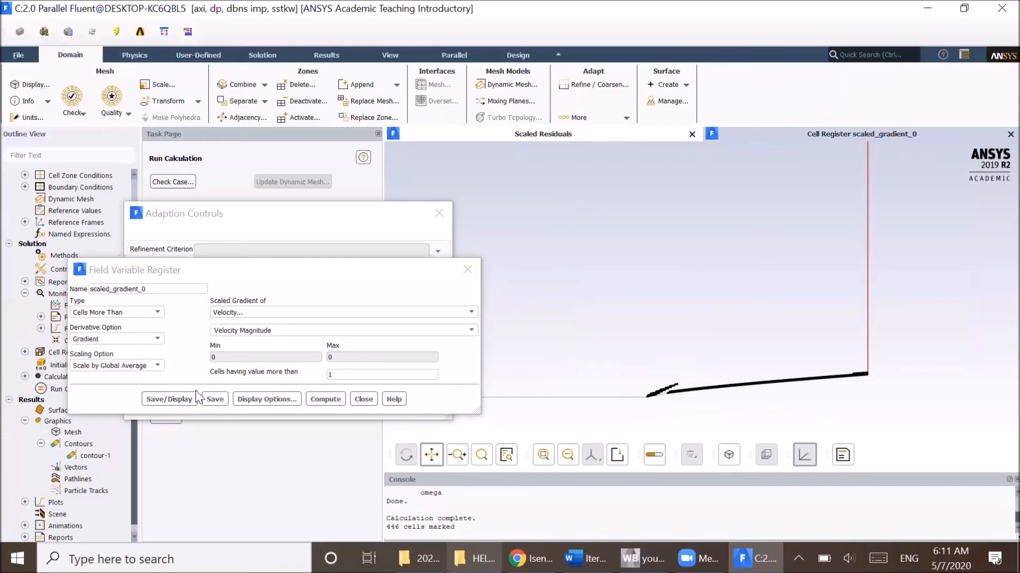
pyautogui.click(181, 399)
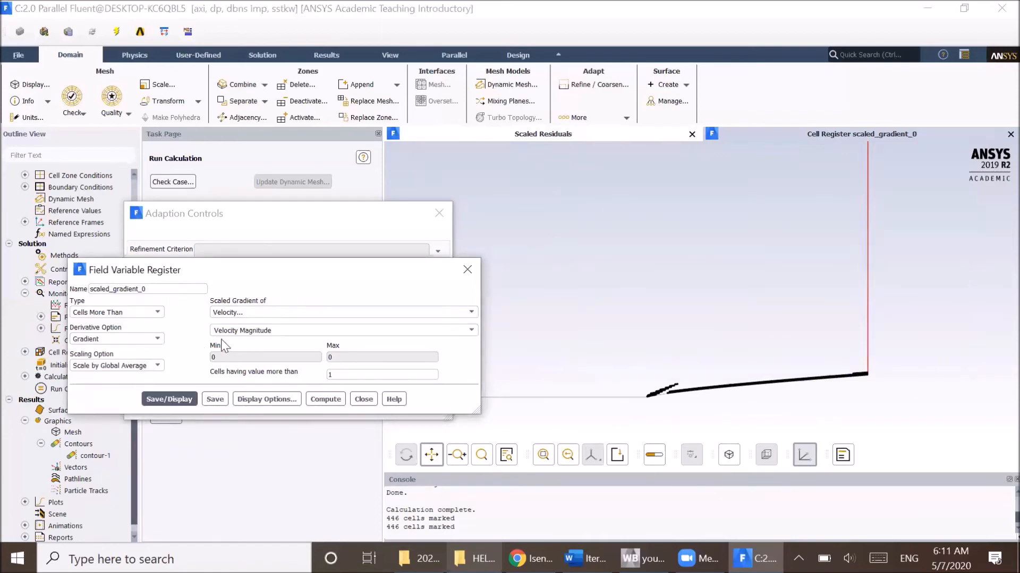
pyautogui.click(364, 400)
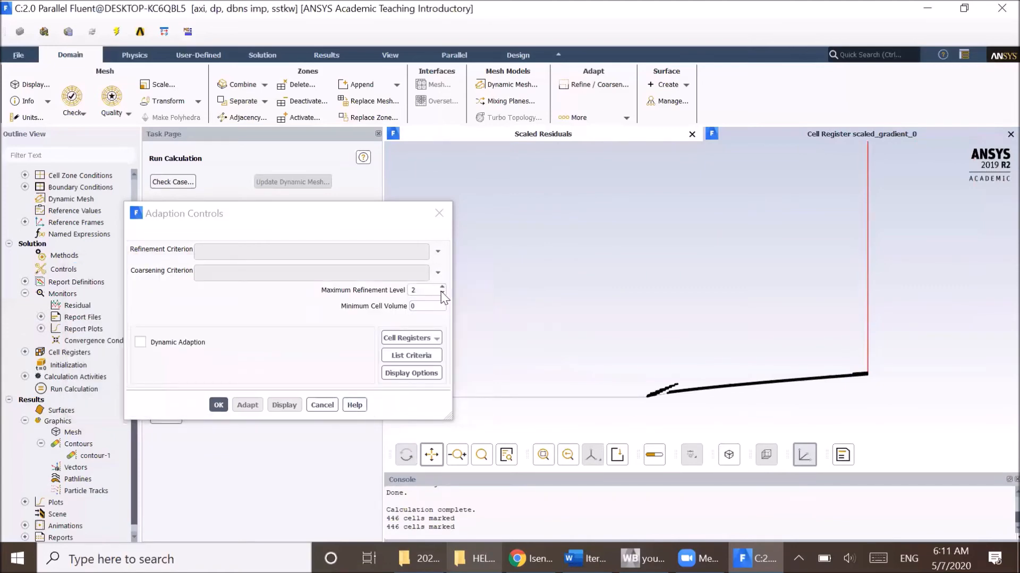
# Step: Use scaled_gradient_0 as the refinement criterion, adapt the mesh, and check the adapted grid size in the console
pyautogui.click(437, 251)
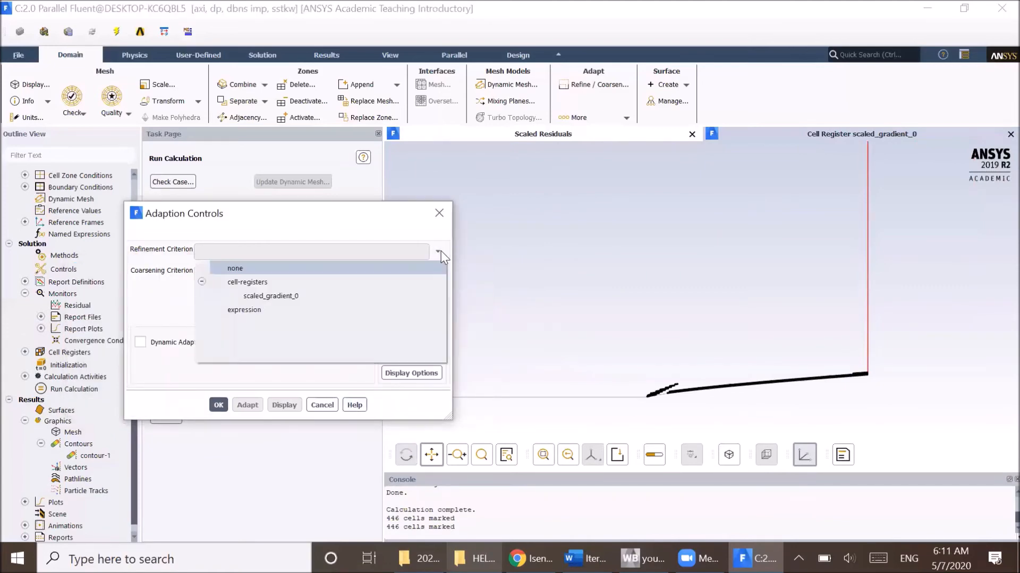
pyautogui.click(330, 298)
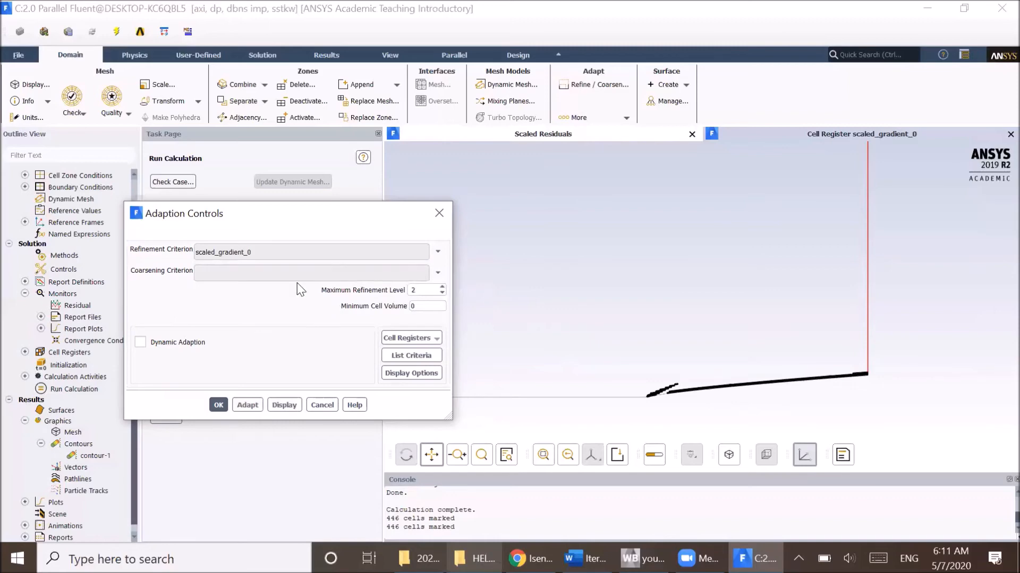
pyautogui.click(286, 405)
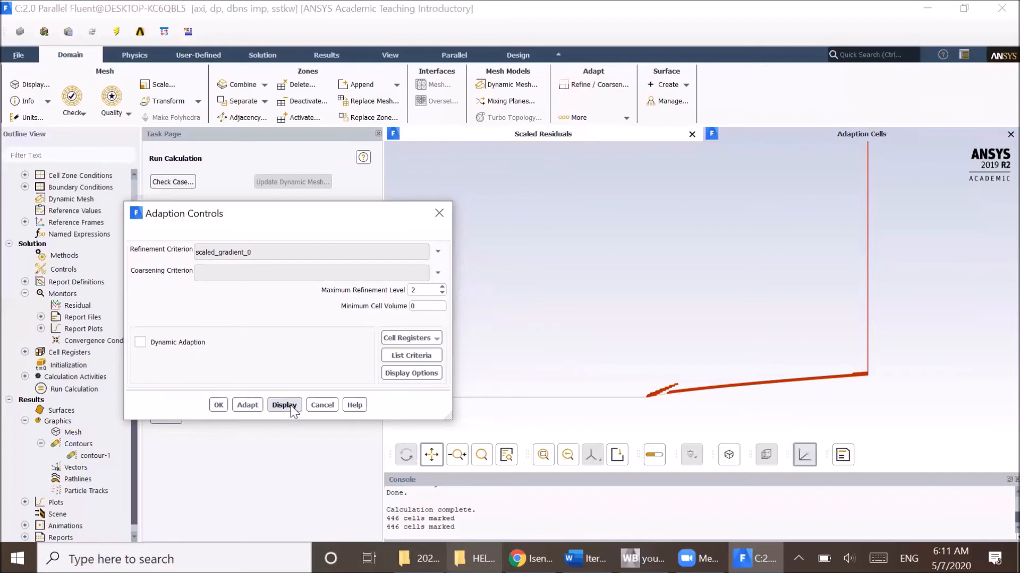
pyautogui.click(248, 405)
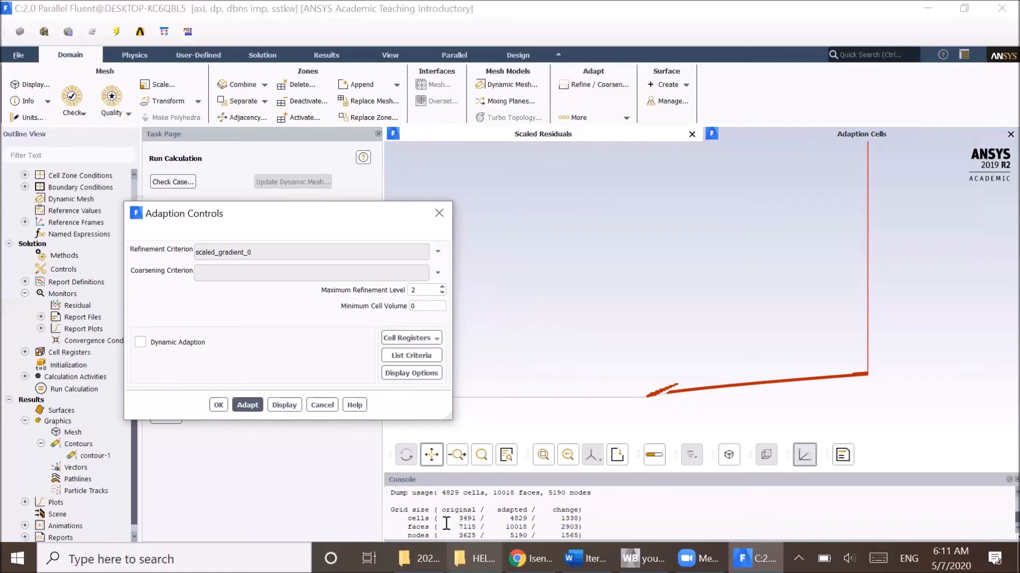
pyautogui.moveTo(459, 519); pyautogui.dragTo(529, 518)
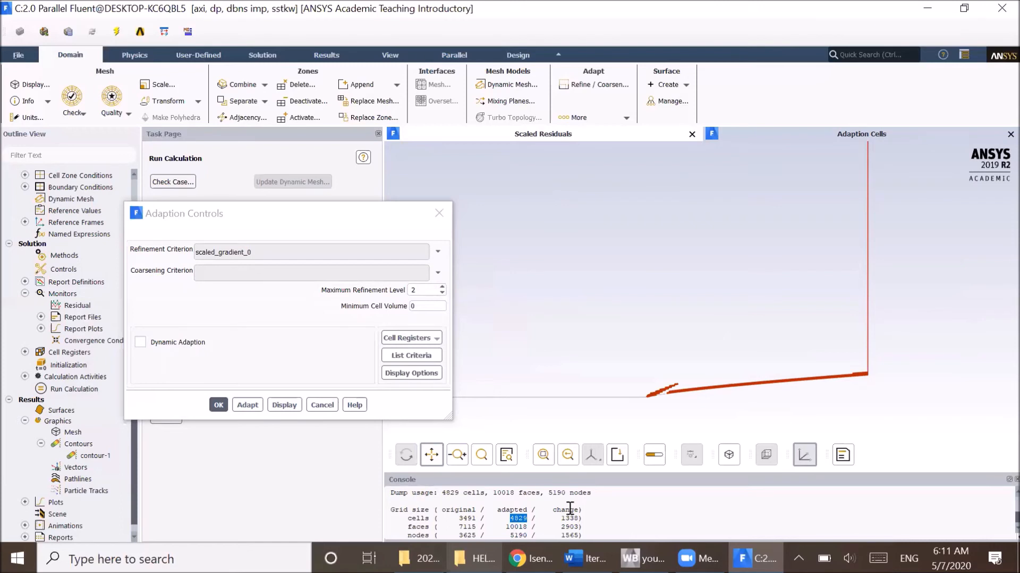
pyautogui.click(413, 524)
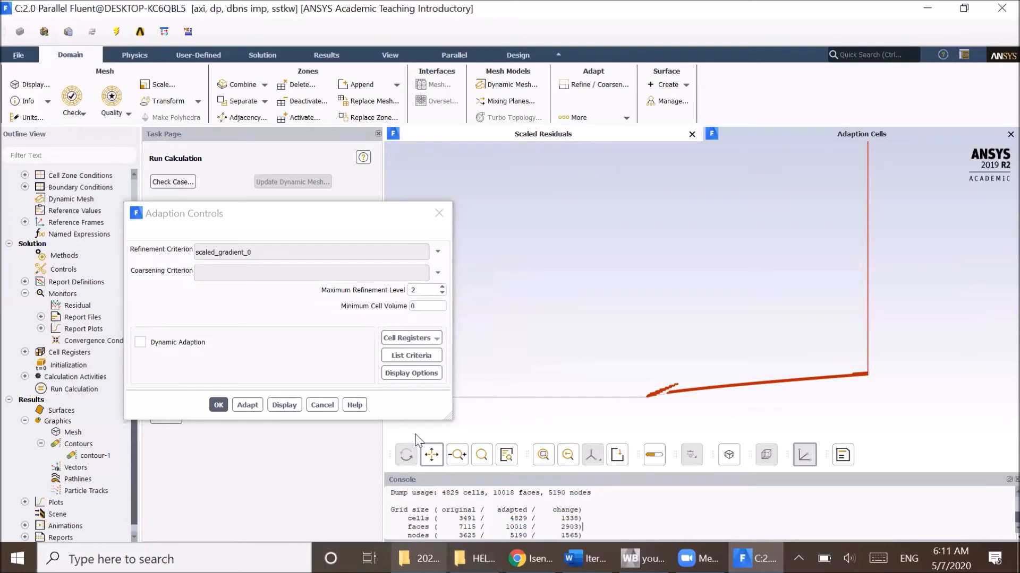
pyautogui.click(323, 406)
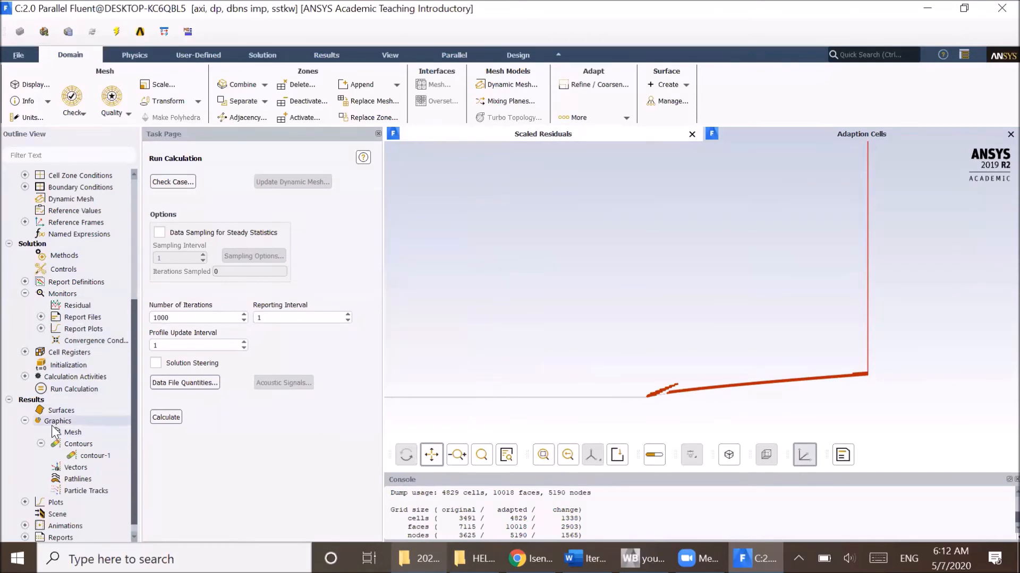
# Step: Display the mesh from the boundary conditions and inspect the refined cells around the nose tip
pyautogui.scroll(6, 62, 405)
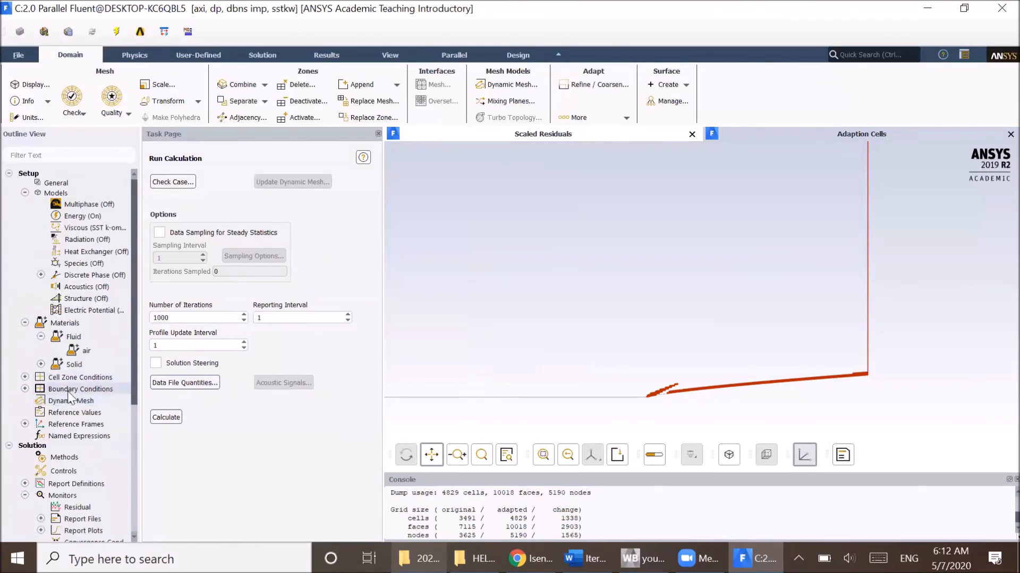
pyautogui.doubleClick(87, 390)
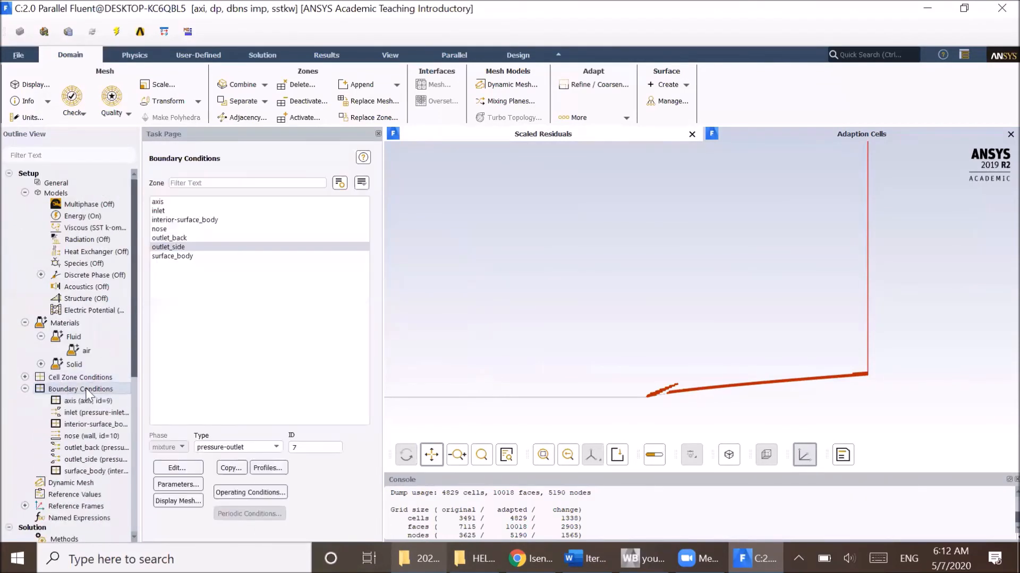
pyautogui.click(177, 499)
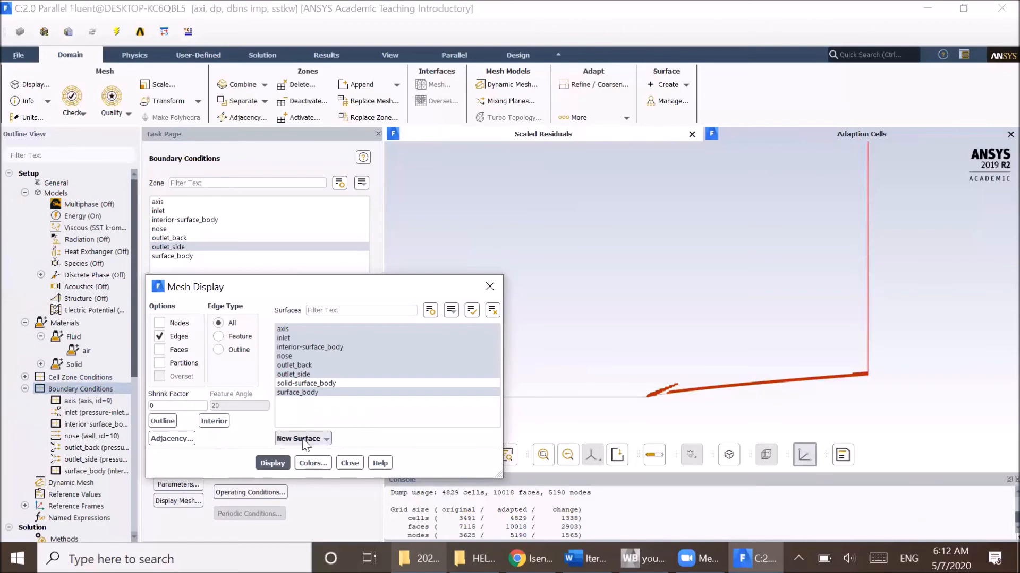
pyautogui.click(272, 463)
pyautogui.scroll(5, 667, 400)
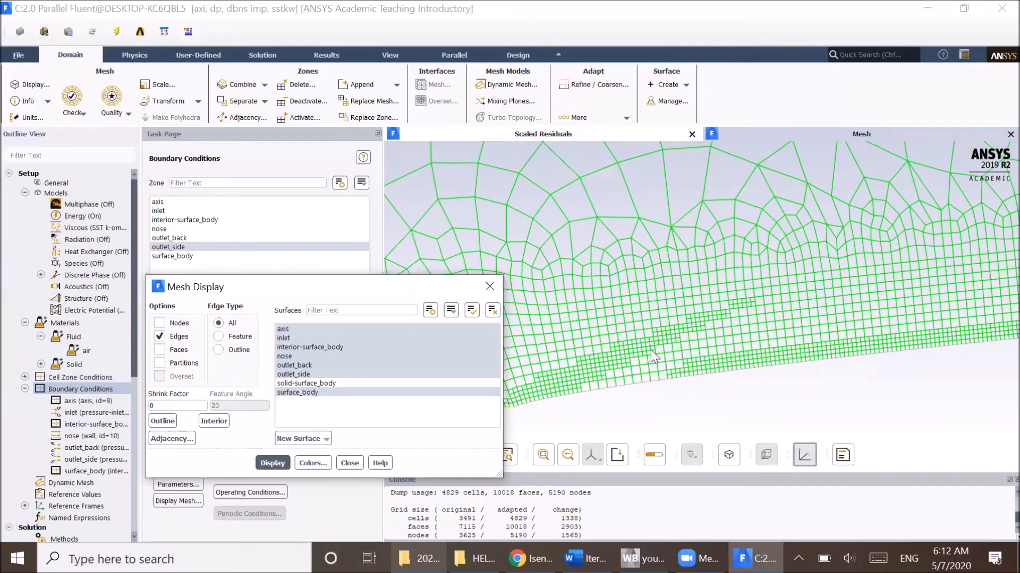
pyautogui.click(358, 460)
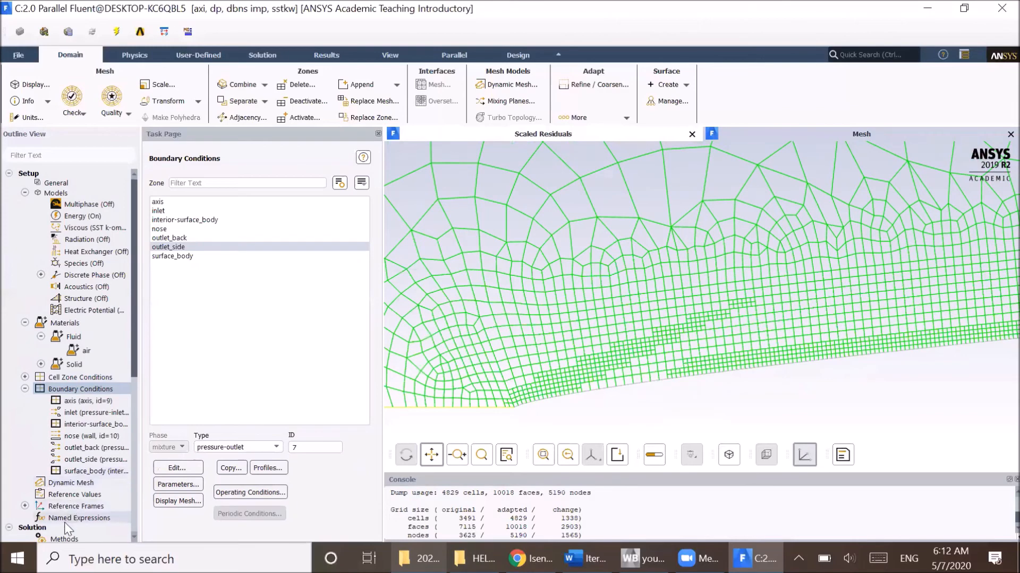
# Step: Run another 1000 iterations, using the mesh and settings changes for the current calculation only, and show the drag-coef plot
pyautogui.scroll(-8, 65, 522)
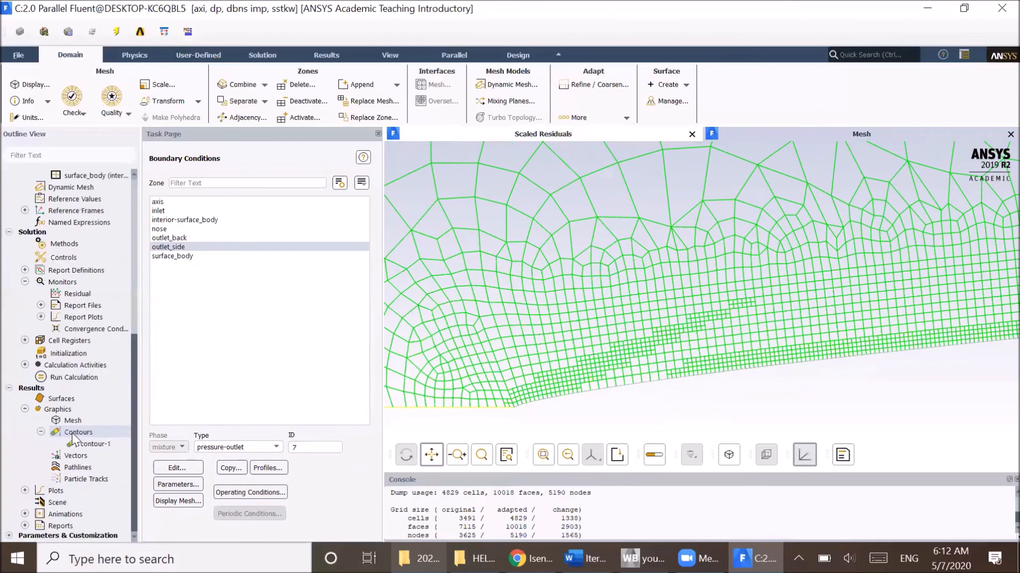
pyautogui.click(81, 379)
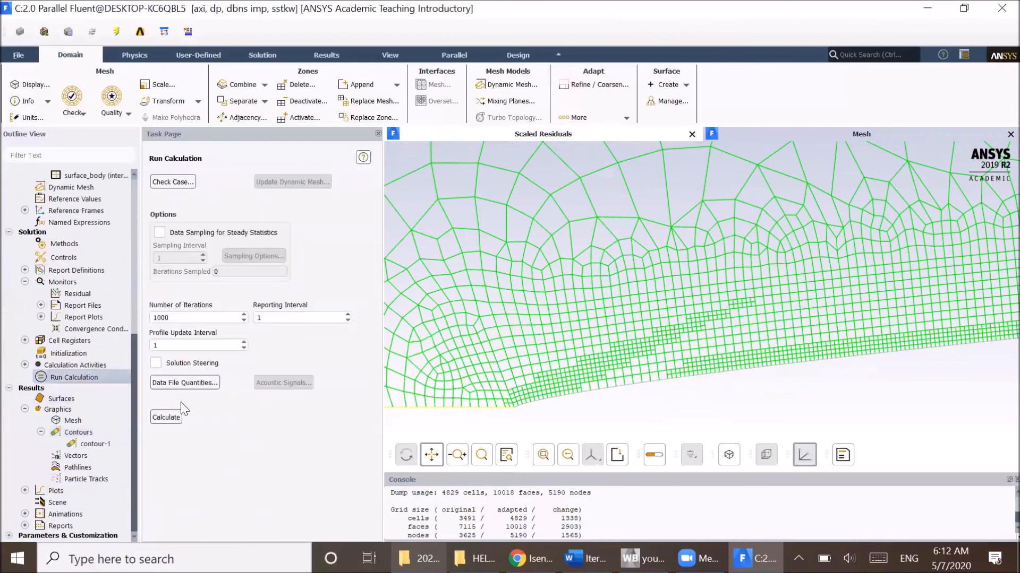
pyautogui.click(179, 420)
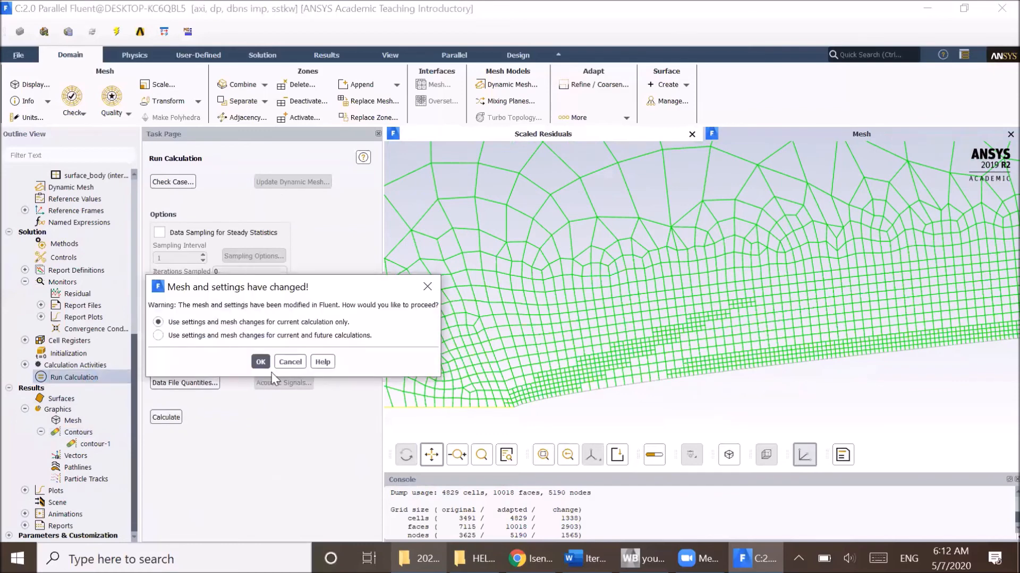
pyautogui.click(261, 362)
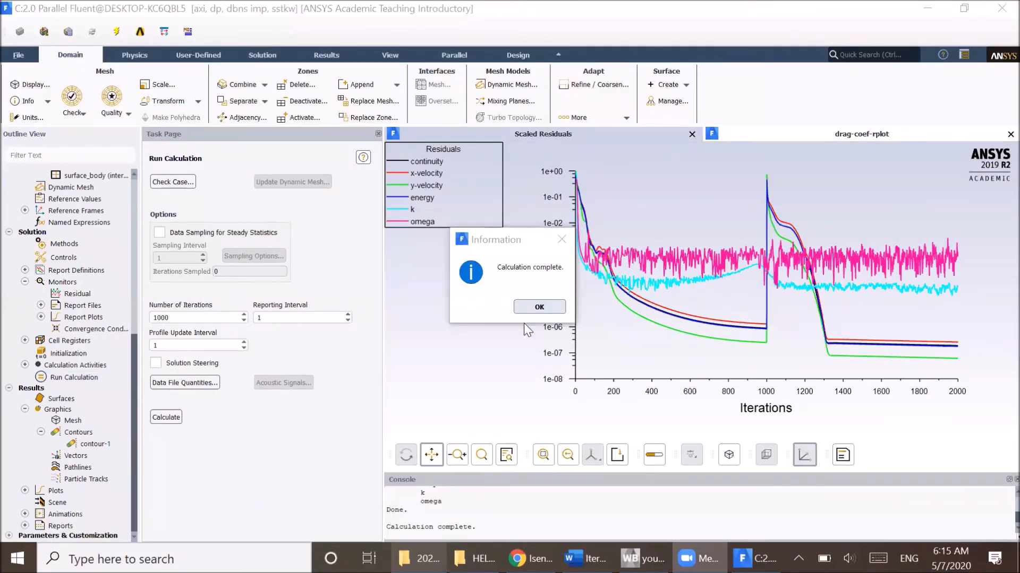
pyautogui.click(520, 308)
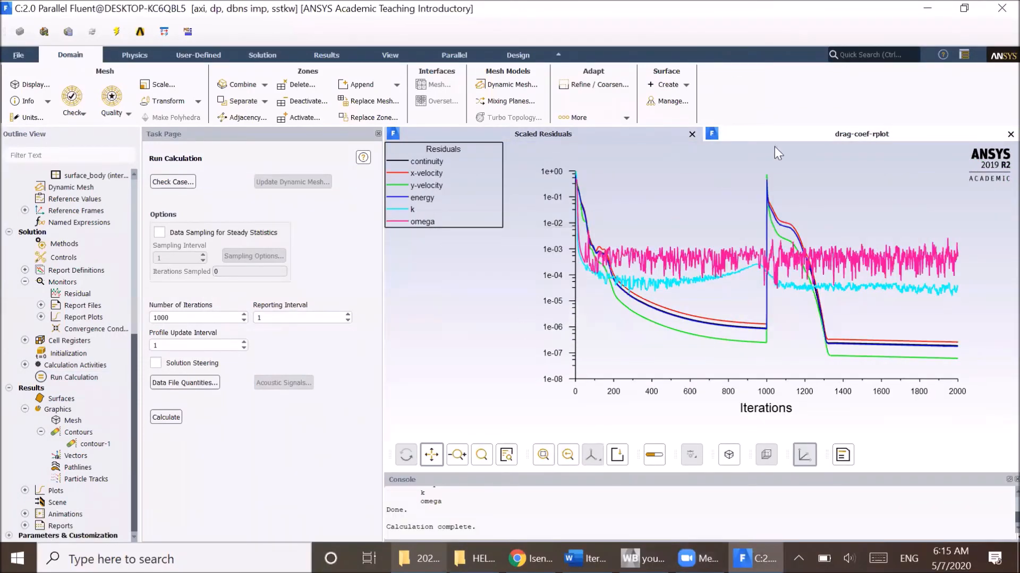
pyautogui.click(786, 137)
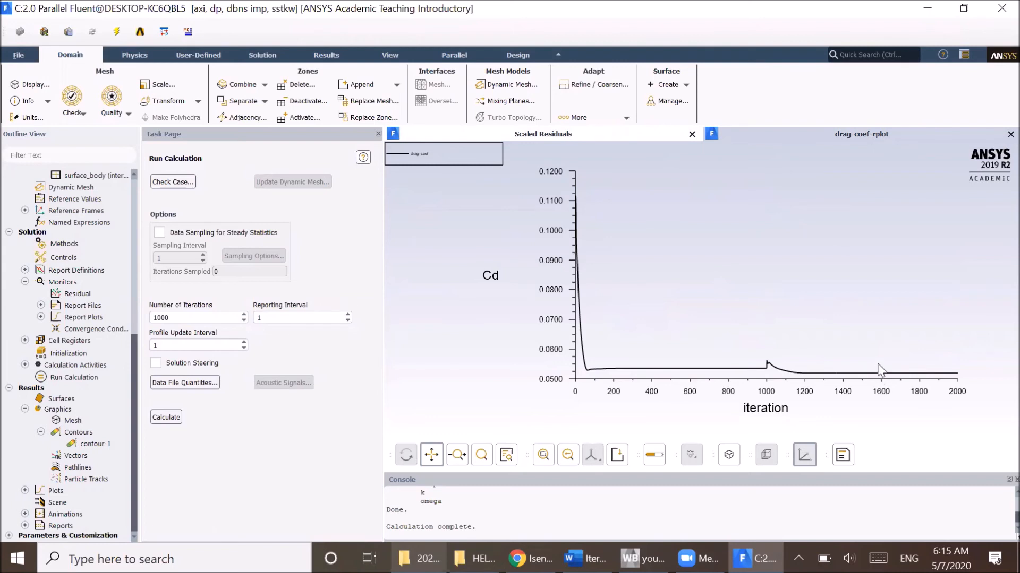
# Step: Display the cells marked for a second adaption and inspect them along the nose surface
pyautogui.click(590, 87)
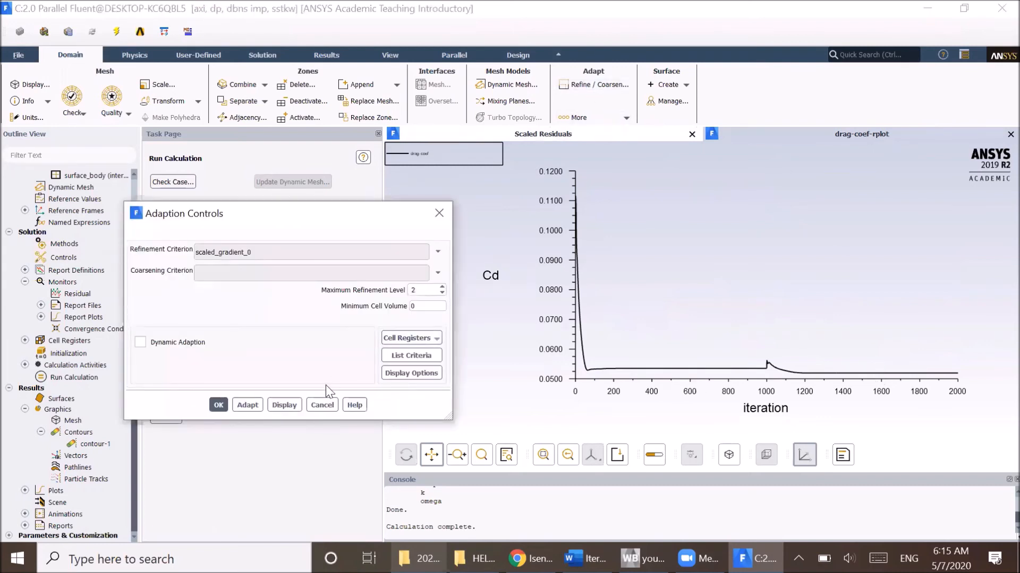
pyautogui.click(285, 407)
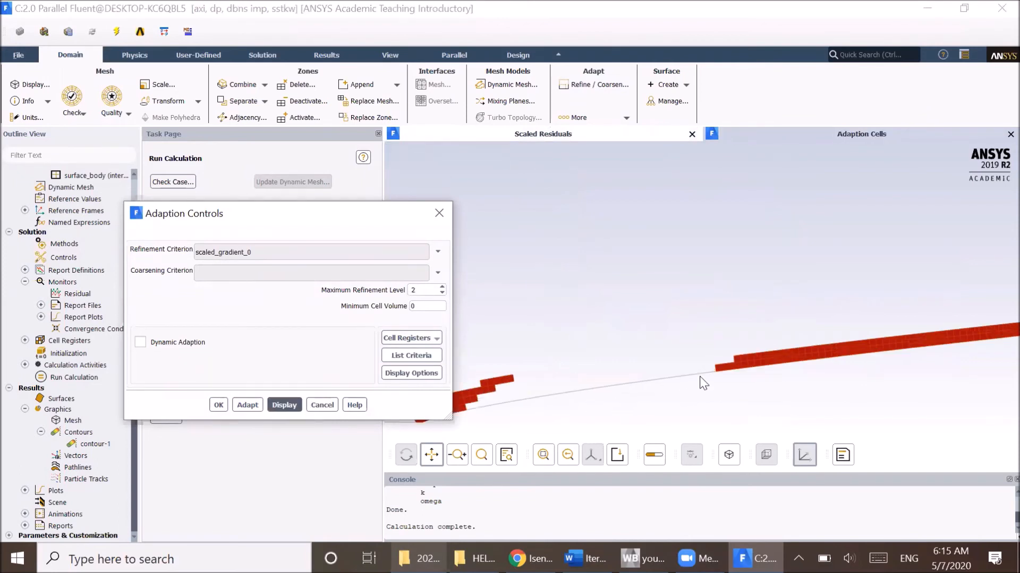
pyautogui.scroll(-6, 699, 374)
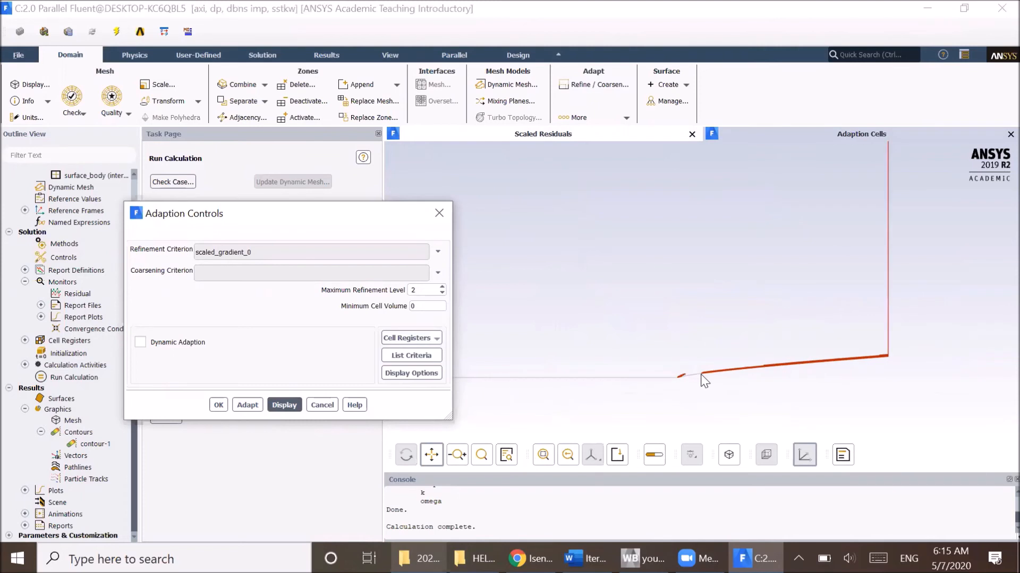
pyautogui.scroll(3, 707, 377)
pyautogui.scroll(2, 710, 382)
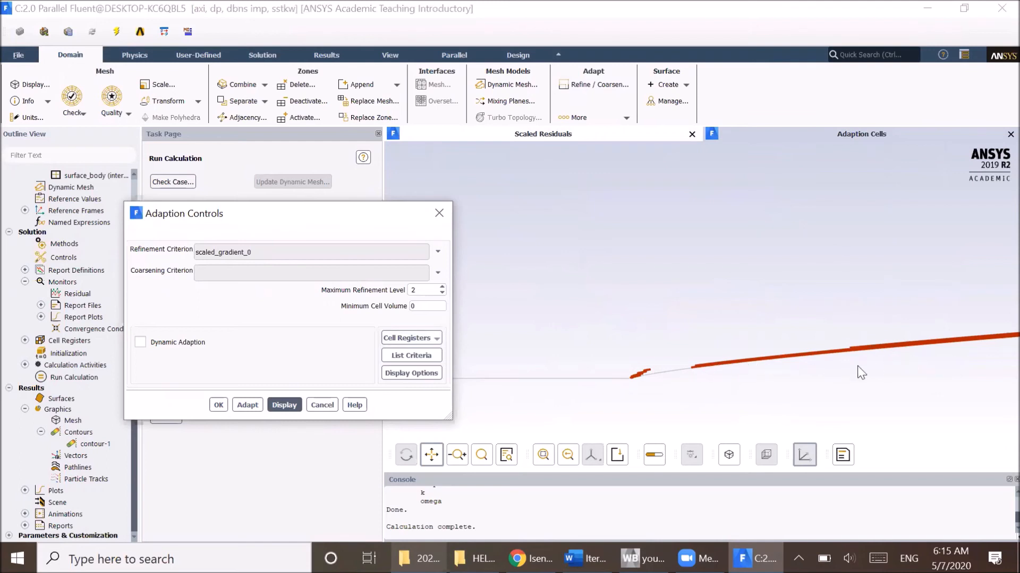
pyautogui.click(314, 404)
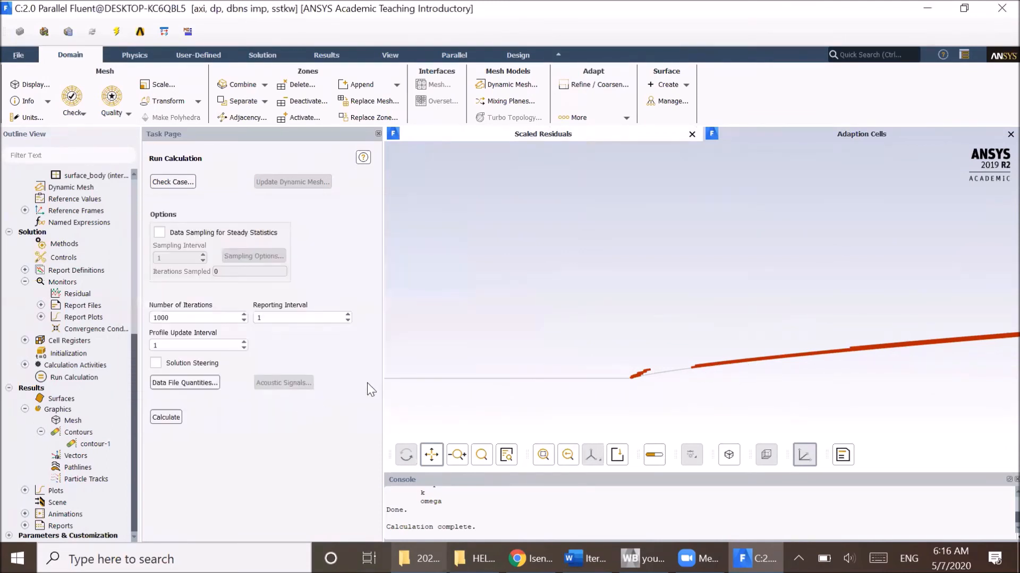
# Step: Adapt the mesh a second time with the scaled_gradient_0 criterion and check the adapted cell and node counts in the console
pyautogui.click(595, 84)
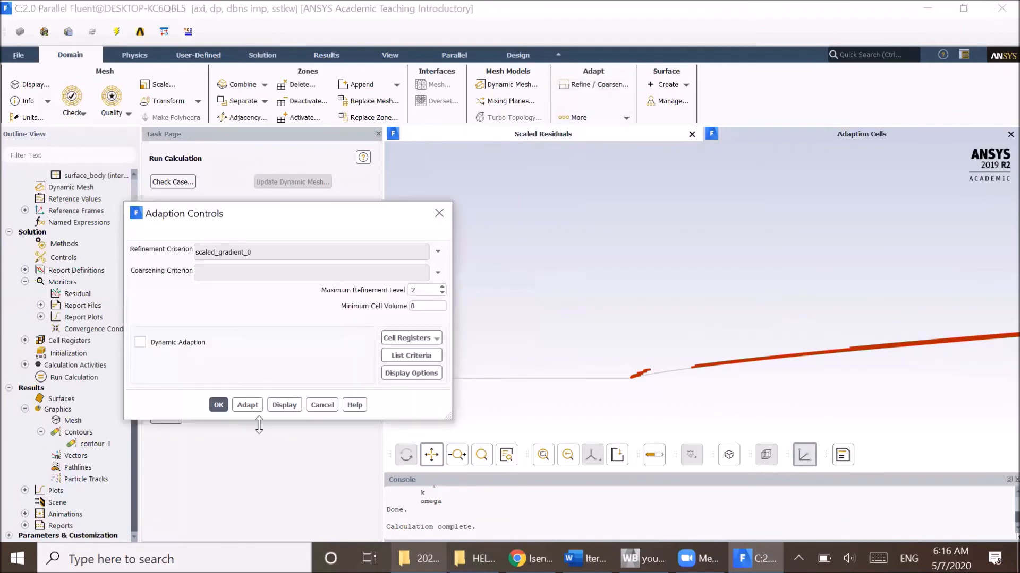
pyautogui.click(292, 409)
pyautogui.click(289, 406)
pyautogui.click(298, 403)
pyautogui.click(249, 406)
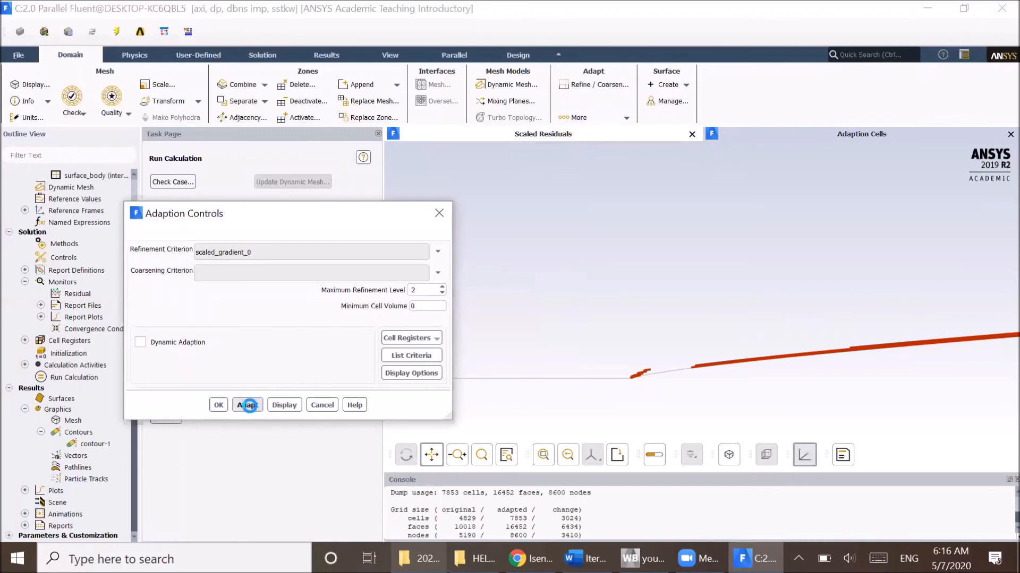
pyautogui.click(218, 405)
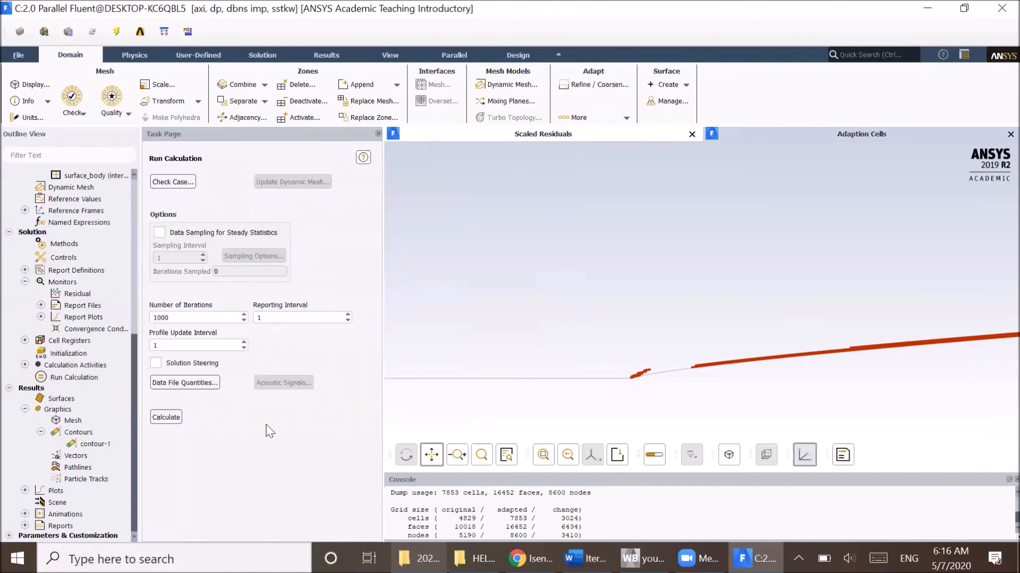
pyautogui.doubleClick(516, 518)
pyautogui.moveTo(508, 535); pyautogui.dragTo(525, 535)
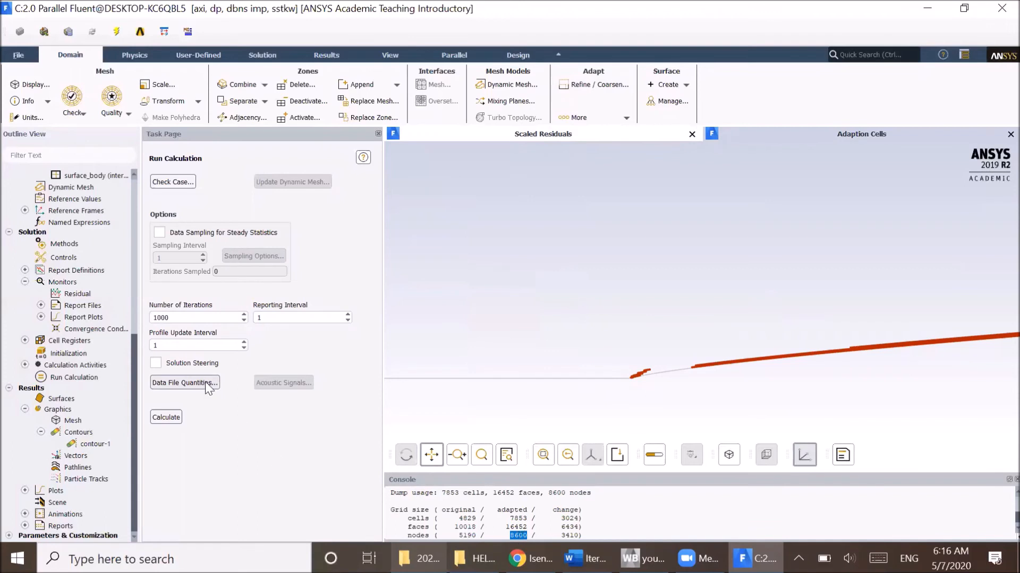
# Step: Run another 1000 iterations on the twice-adapted mesh, using the changes for the current calculation only, and show the drag-coef plot
pyautogui.click(176, 412)
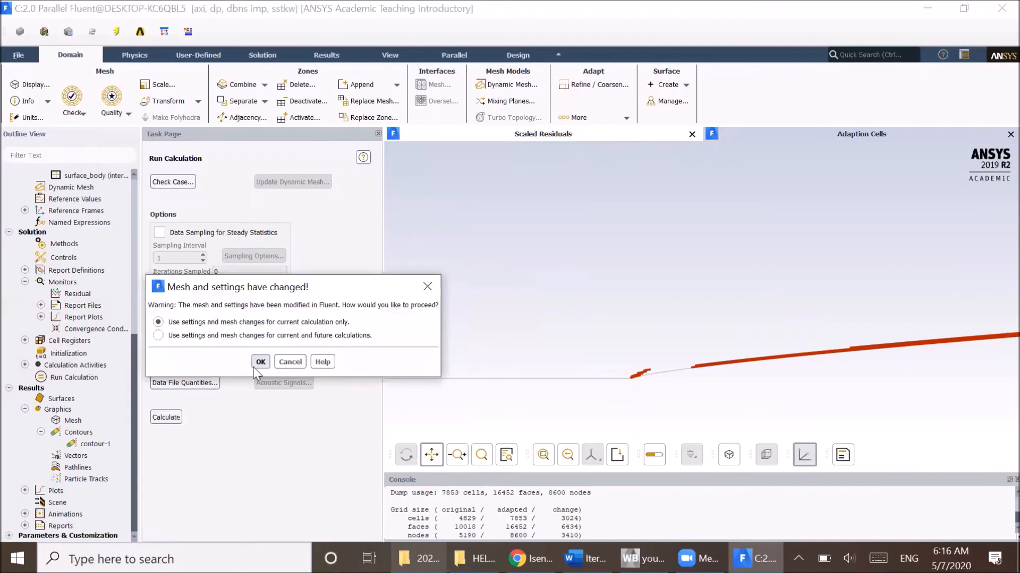
pyautogui.click(259, 363)
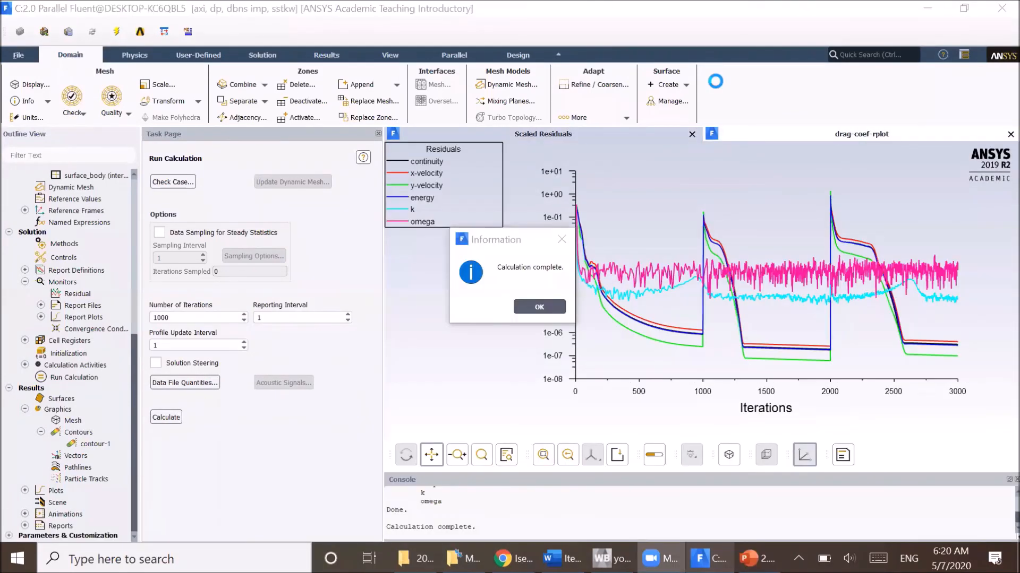
pyautogui.click(535, 310)
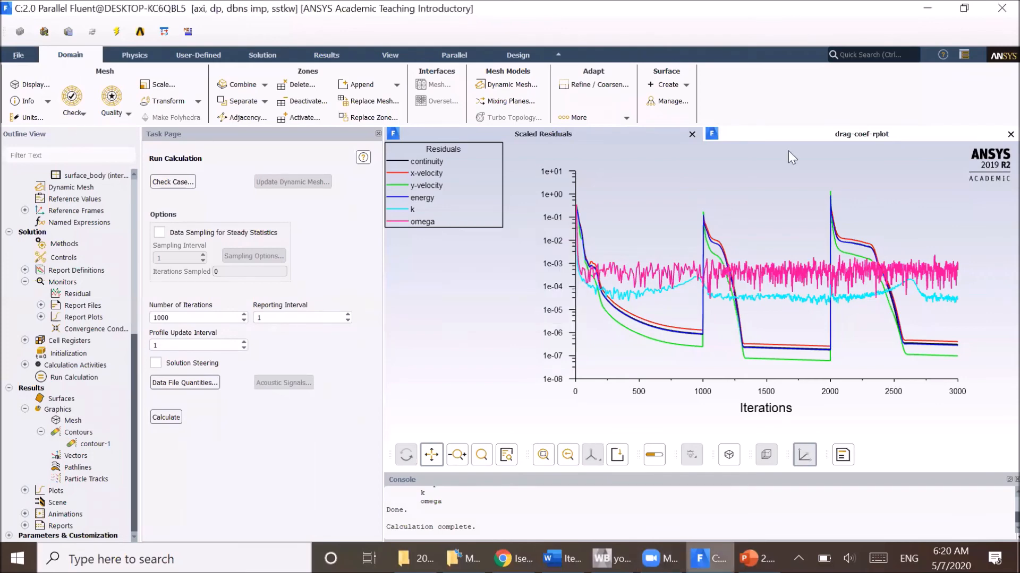
pyautogui.click(850, 134)
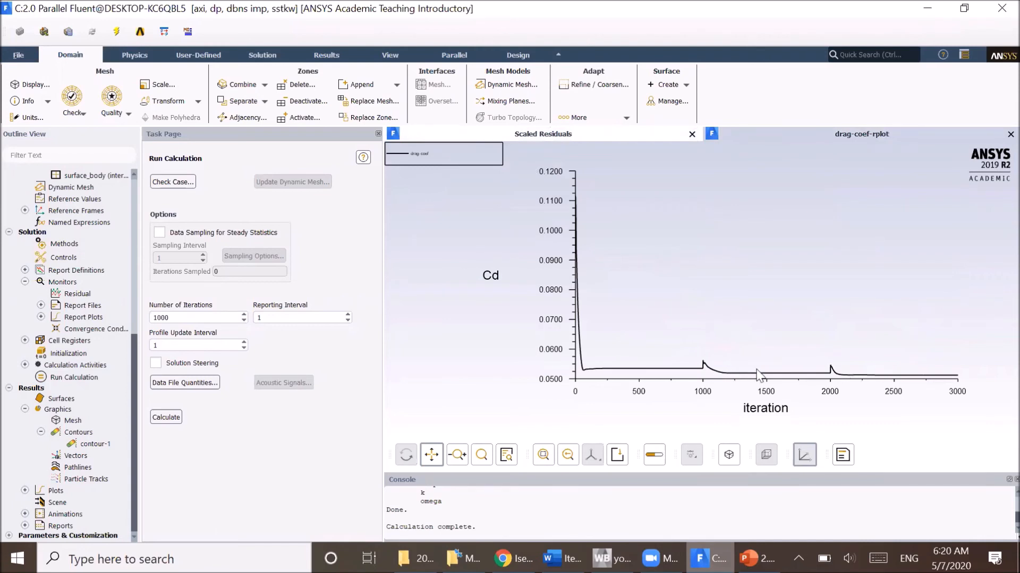
# Step: Set the maximum refinement level to 3 for the scaled_gradient_0 criterion and display the cells marked for a third adaption
pyautogui.click(601, 89)
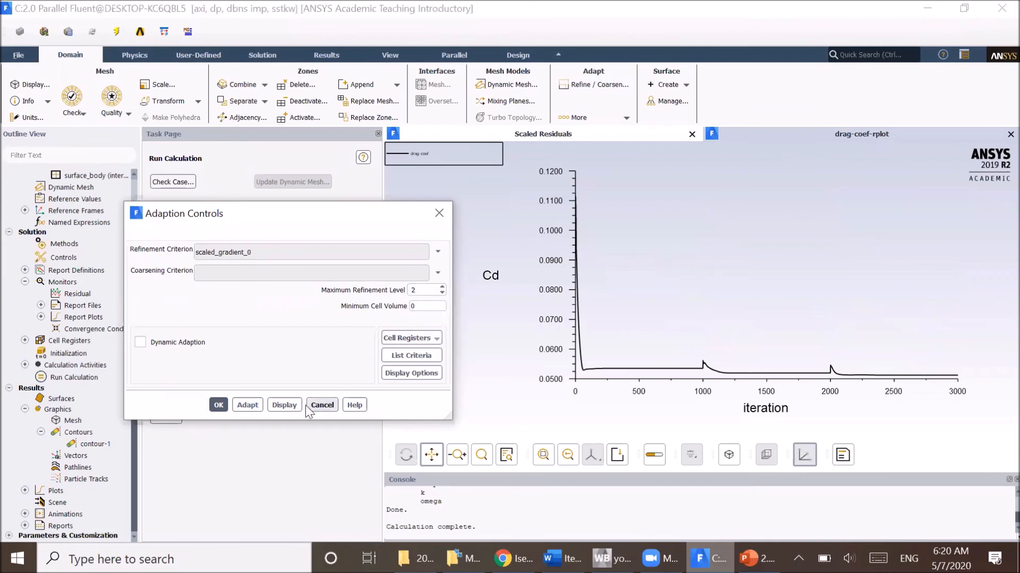
pyautogui.click(286, 405)
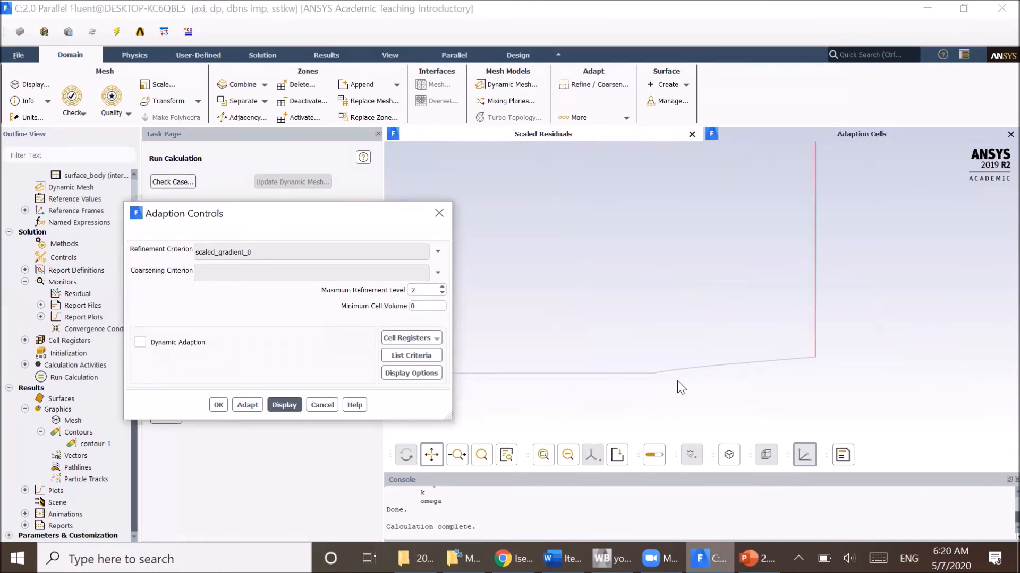
pyautogui.click(442, 287)
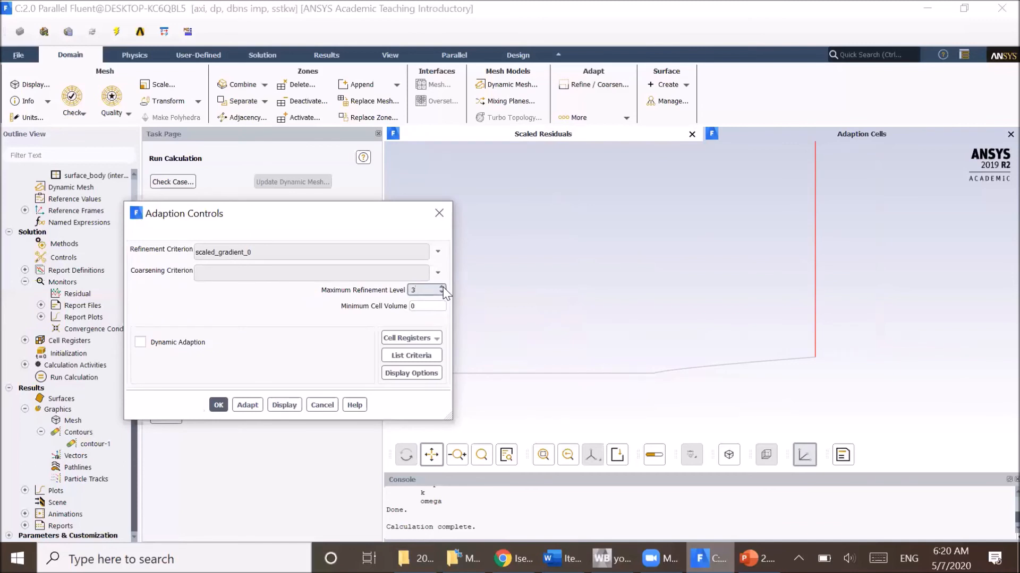
pyautogui.click(284, 405)
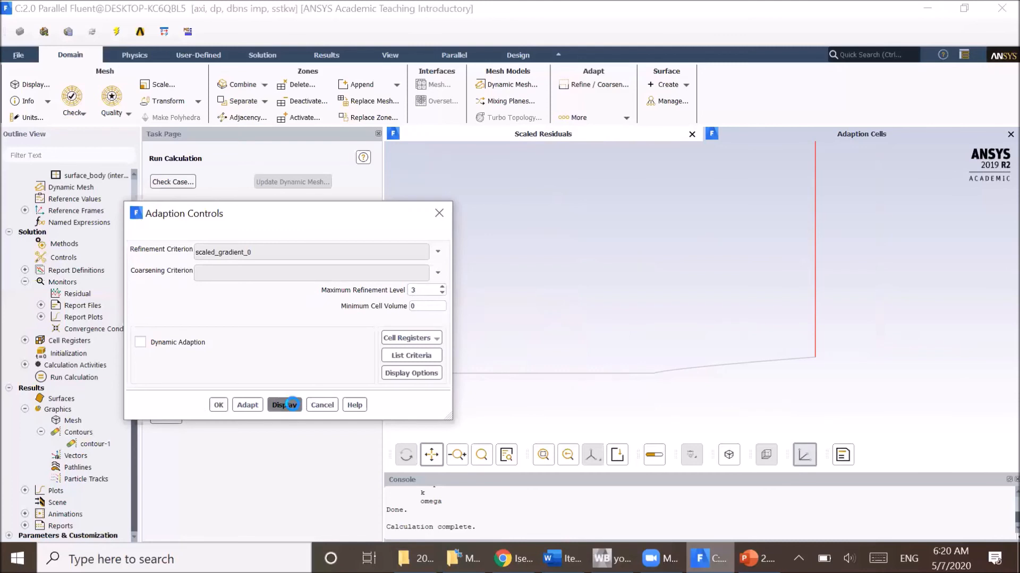
pyautogui.click(333, 407)
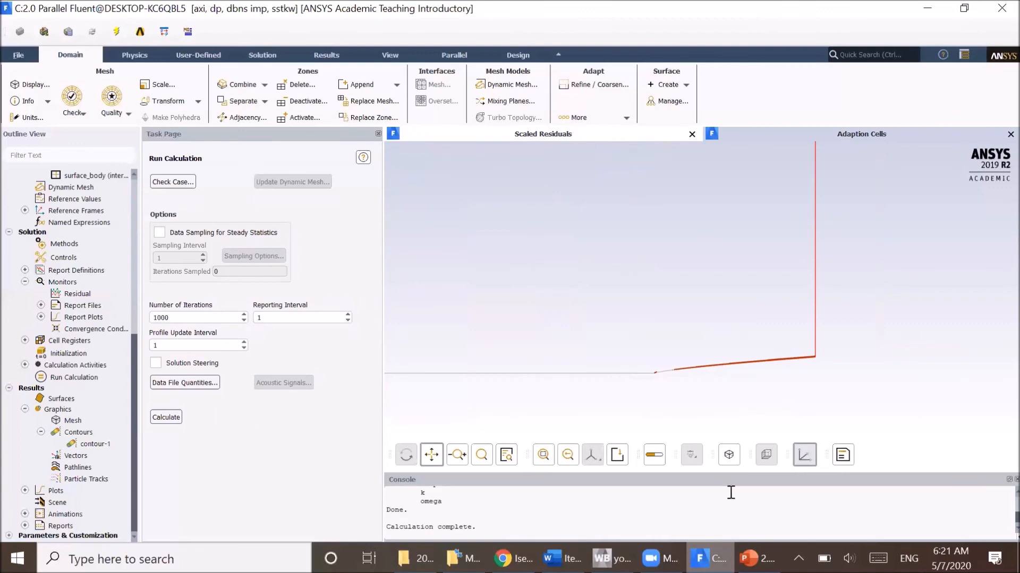
# Step: Switch to the PowerPoint presentation to examine the drag convergence chart on the Convergence for S-A Model slide
pyautogui.click(757, 559)
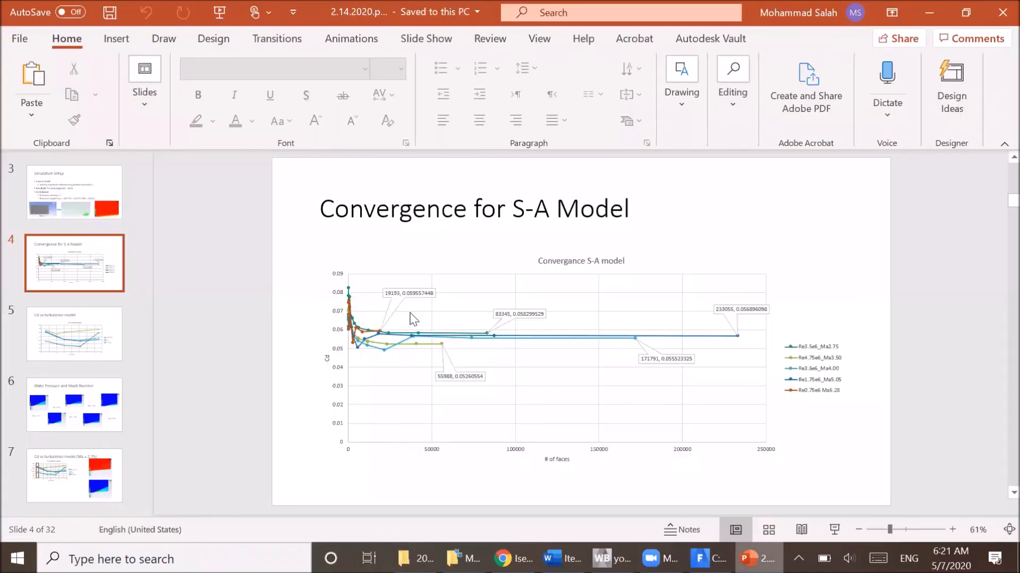